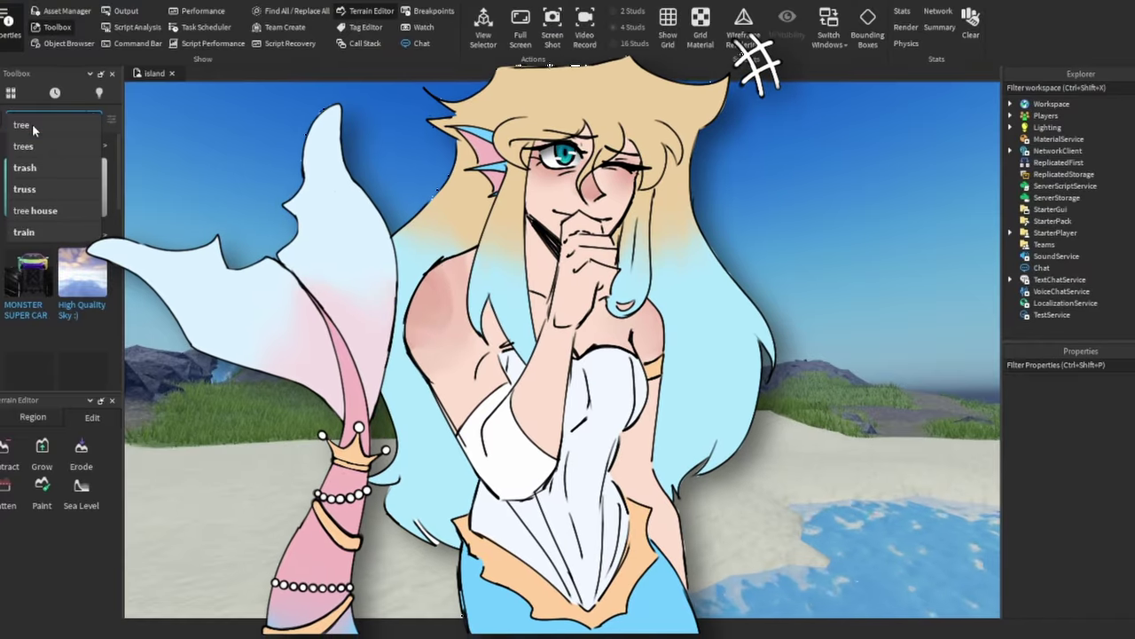
Search the toolbox for "tree" models and rotate the selected row of trees to follow the grass edge above the beach
left_click(33, 128)
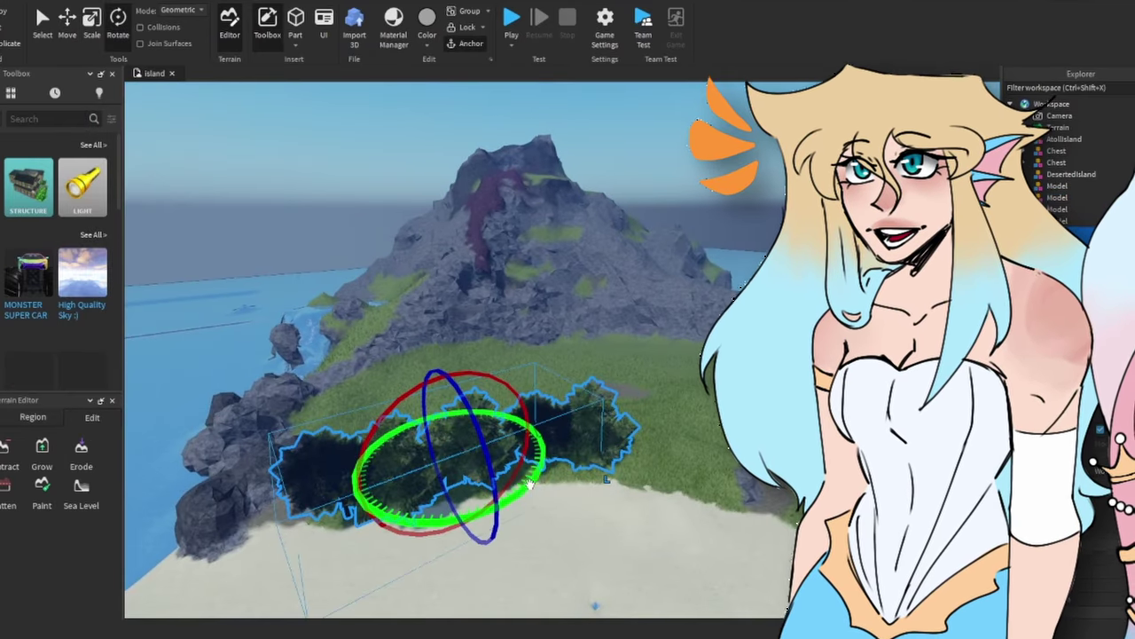
left_click_drag(530, 483, 166, 104)
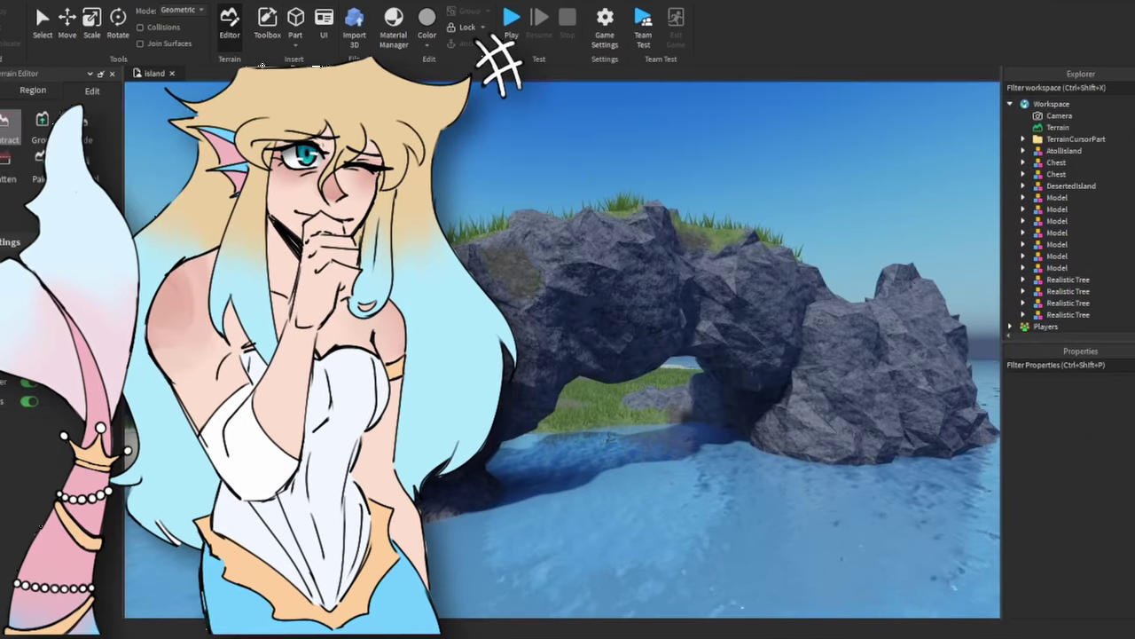
Carve away the tall rock arch at the island's grassy shore with the Subtract terrain brush at size 9
mouse_move(652, 302)
left_mouse_down()
mouse_move(681, 284)
mouse_move(618, 306)
mouse_move(692, 232)
mouse_move(736, 211)
mouse_move(759, 255)
left_mouse_up()
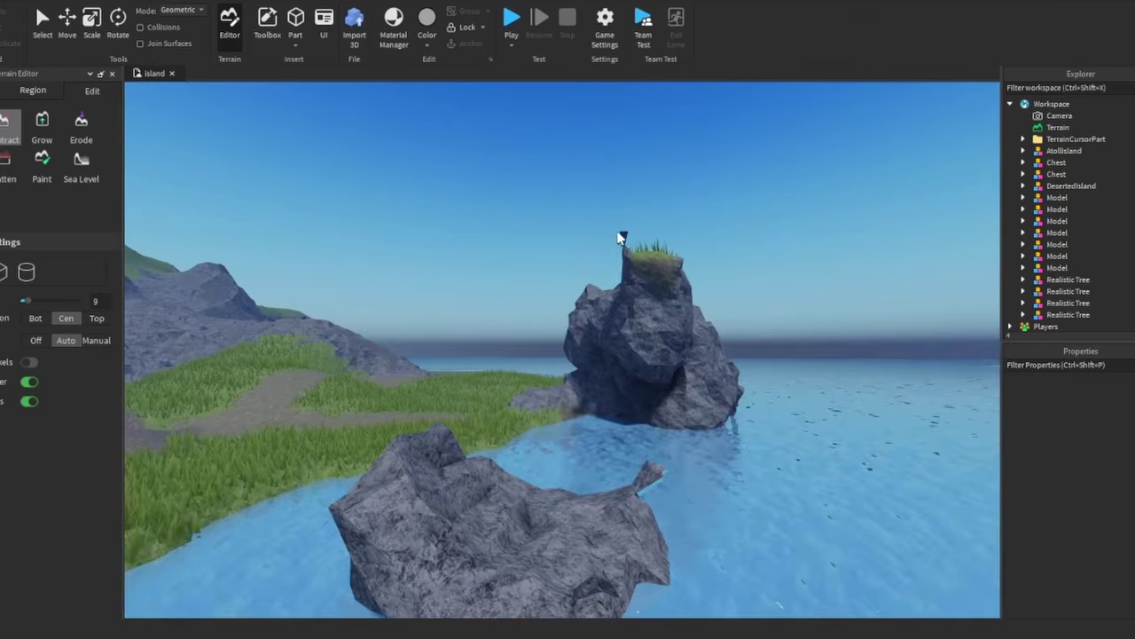
key("w")
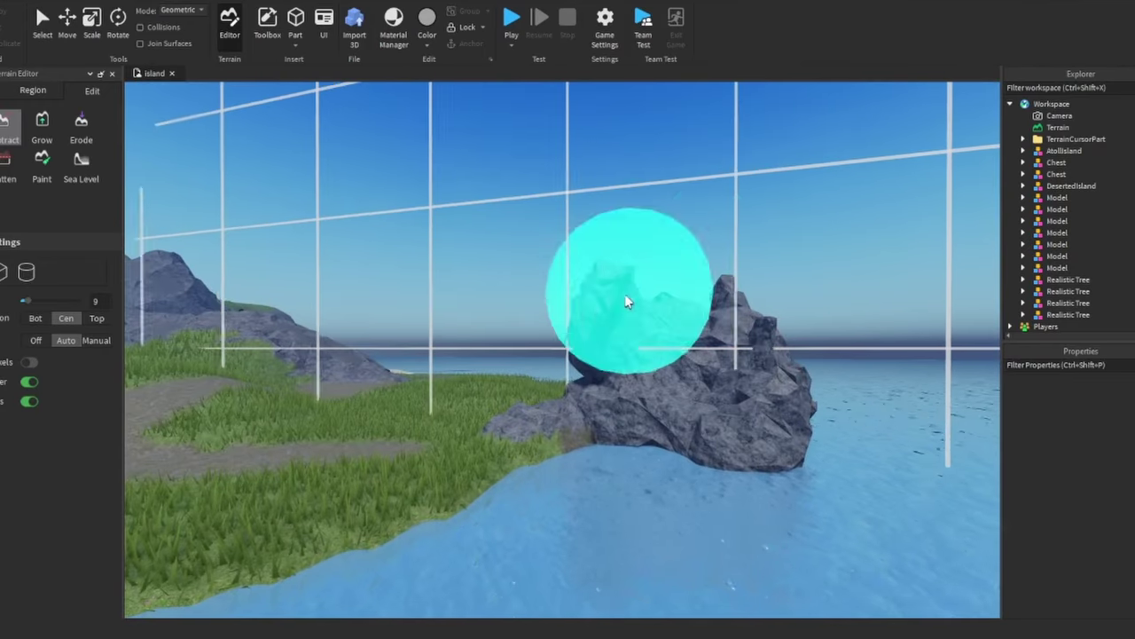
key("w")
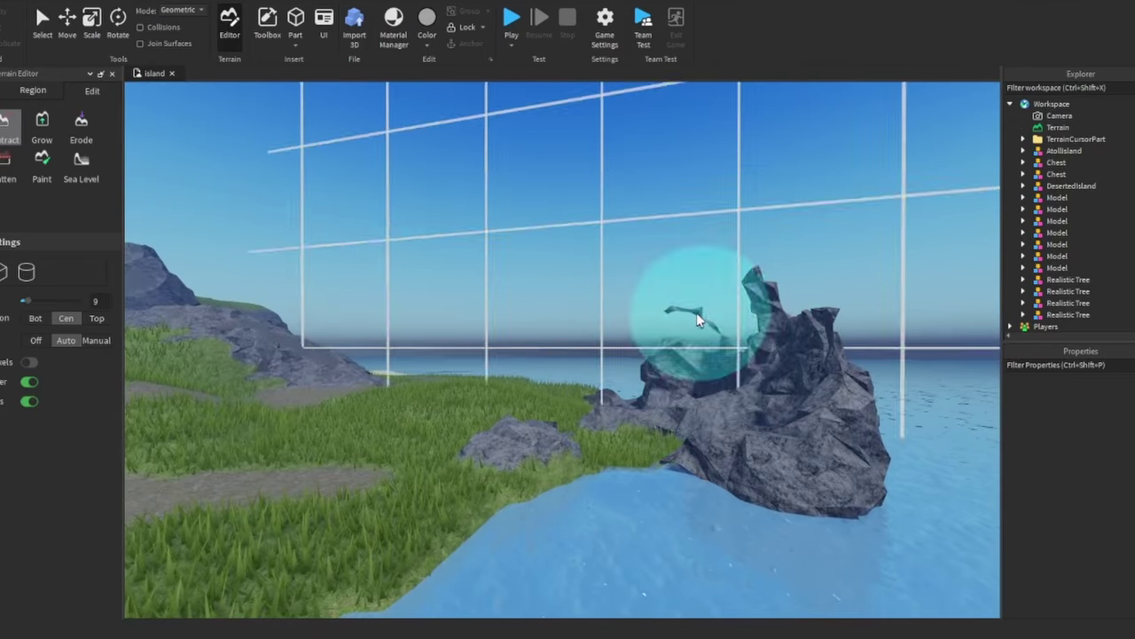
key("w")
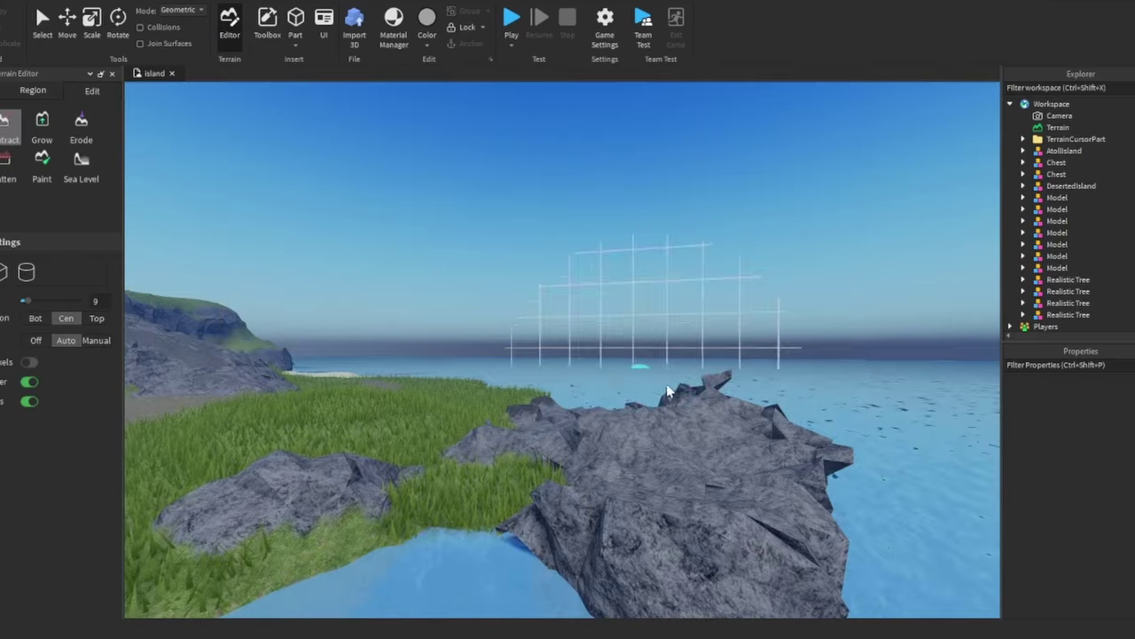
key("w")
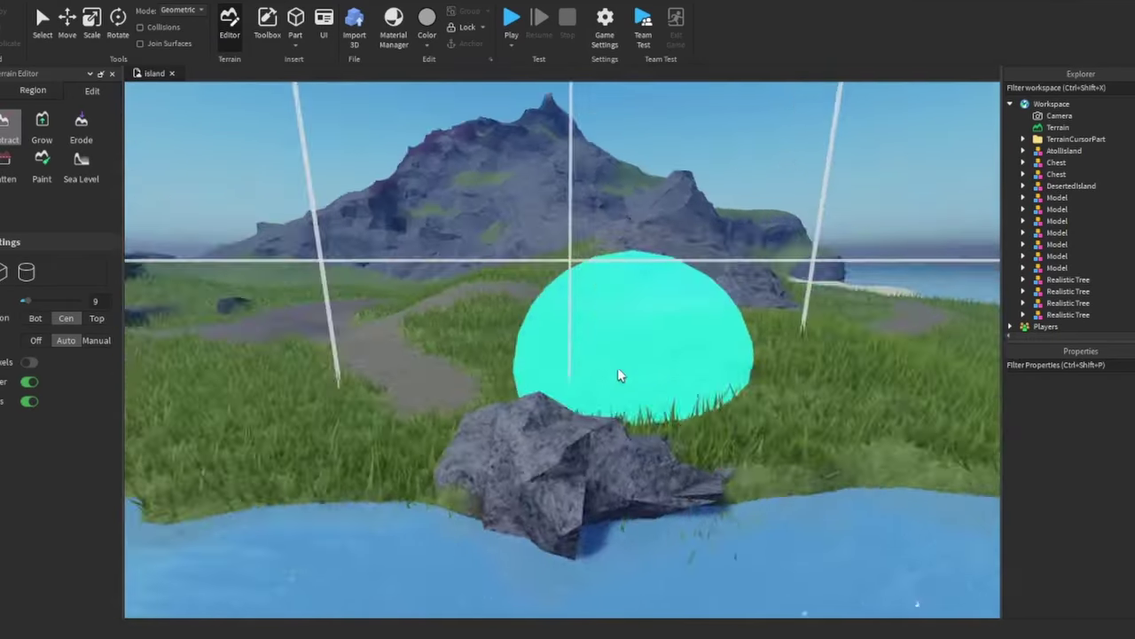
key("s")
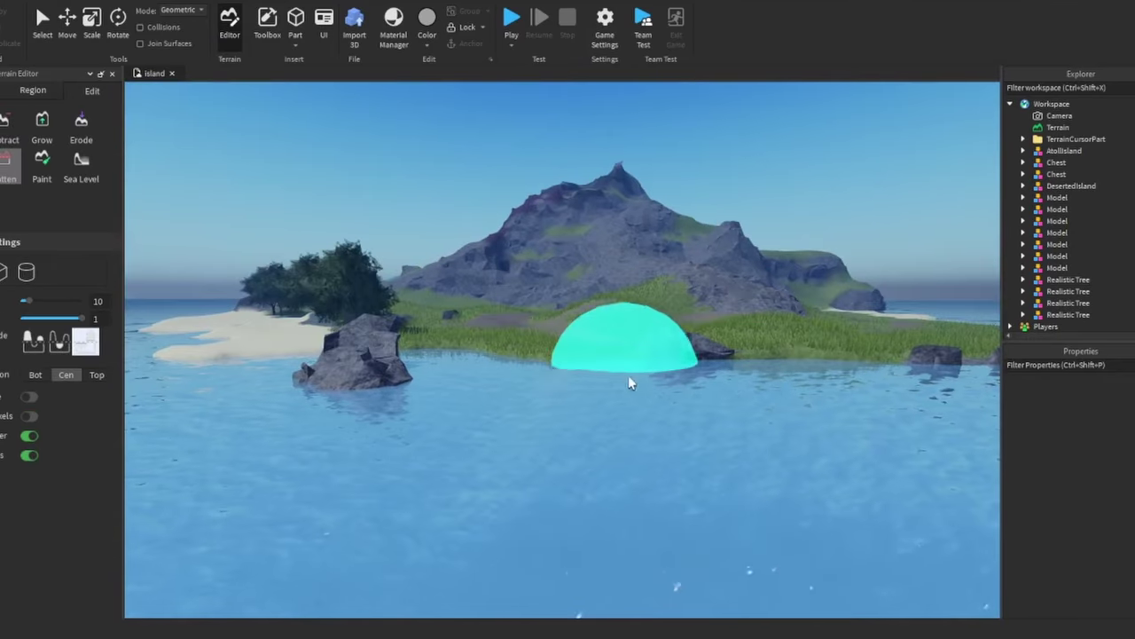
mouse_move(628, 381)
right_mouse_down()
mouse_move(735, 410)
mouse_move(689, 405)
mouse_move(499, 515)
mouse_move(770, 383)
mouse_move(480, 413)
right_mouse_up()
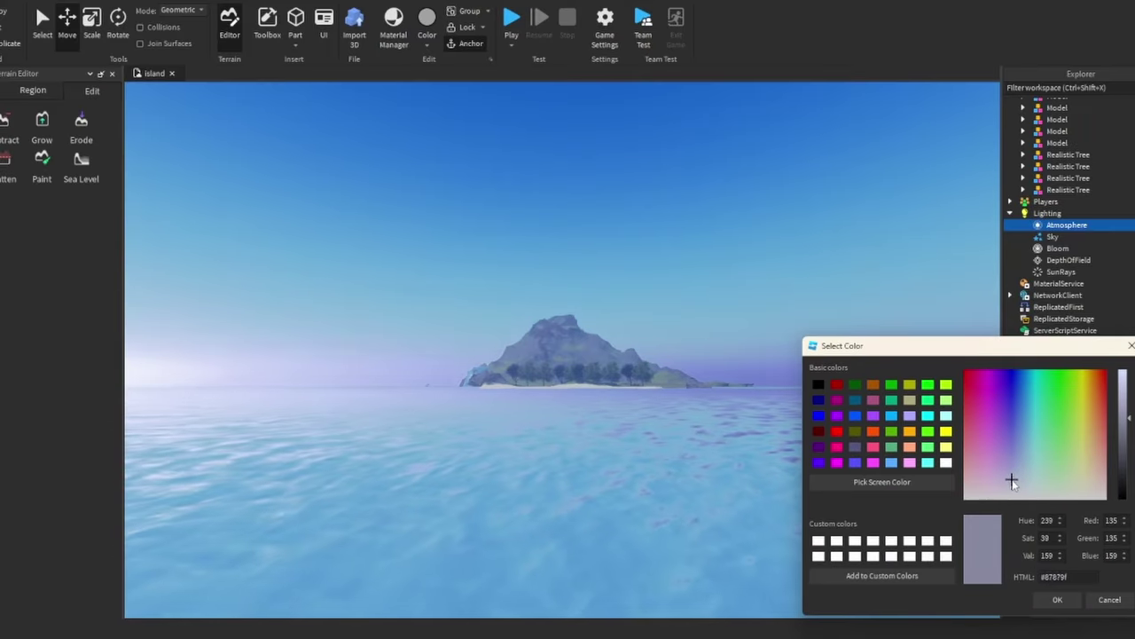
Set the Atmosphere's decay to a muted grey-blue and its color to light blue with red 93 and green 204
left_click_drag(1013, 481, 1037, 491)
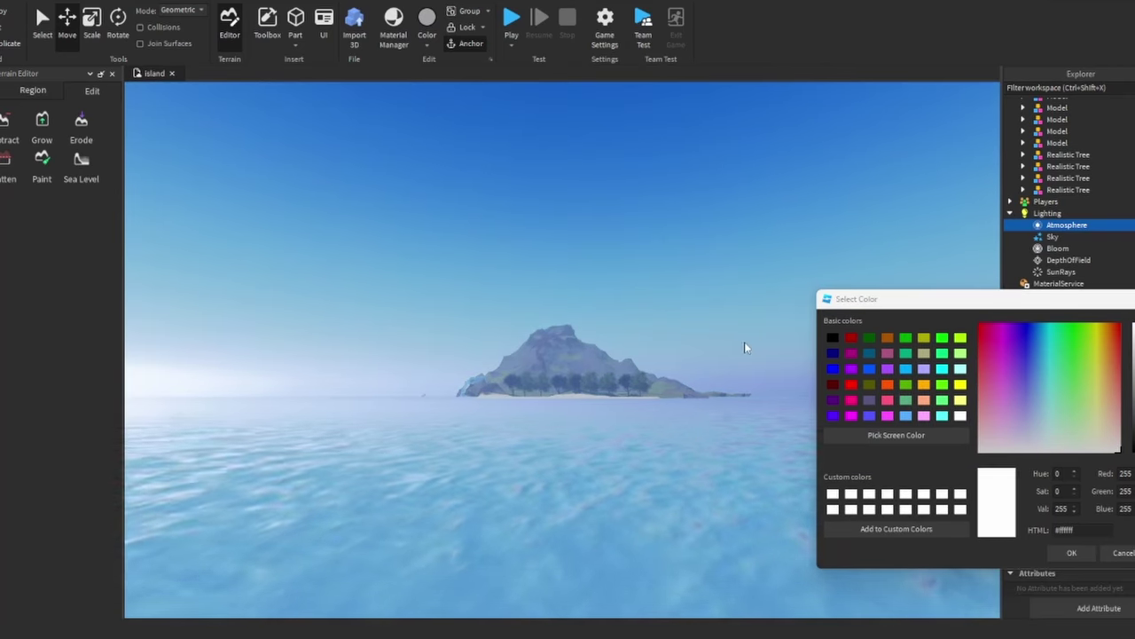
left_click_drag(1062, 383, 1032, 359)
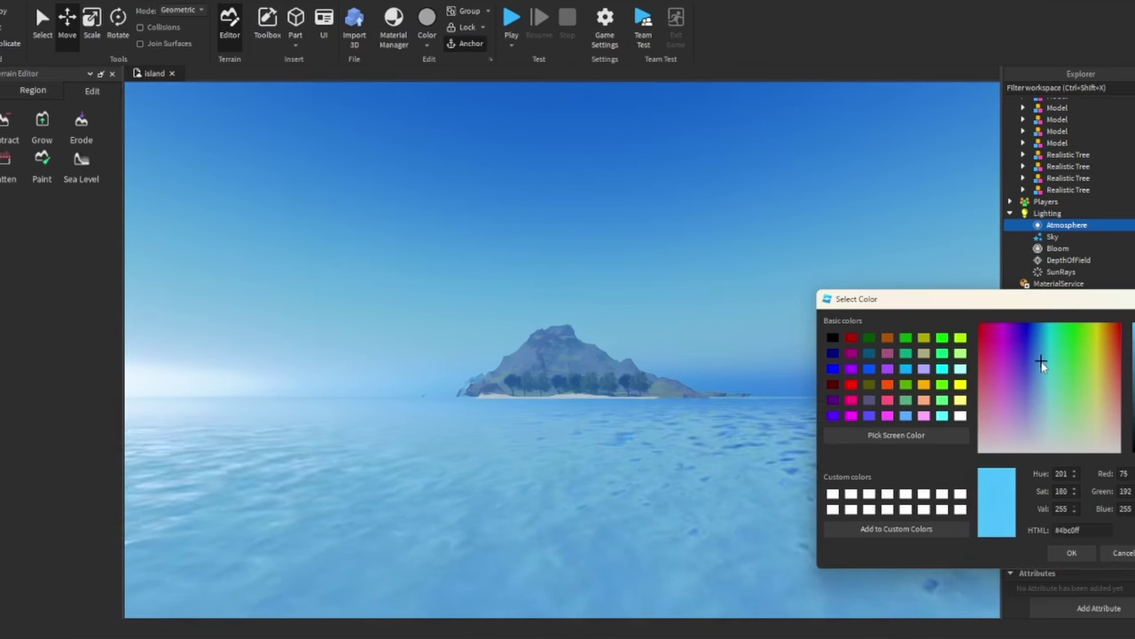
left_click(1075, 554)
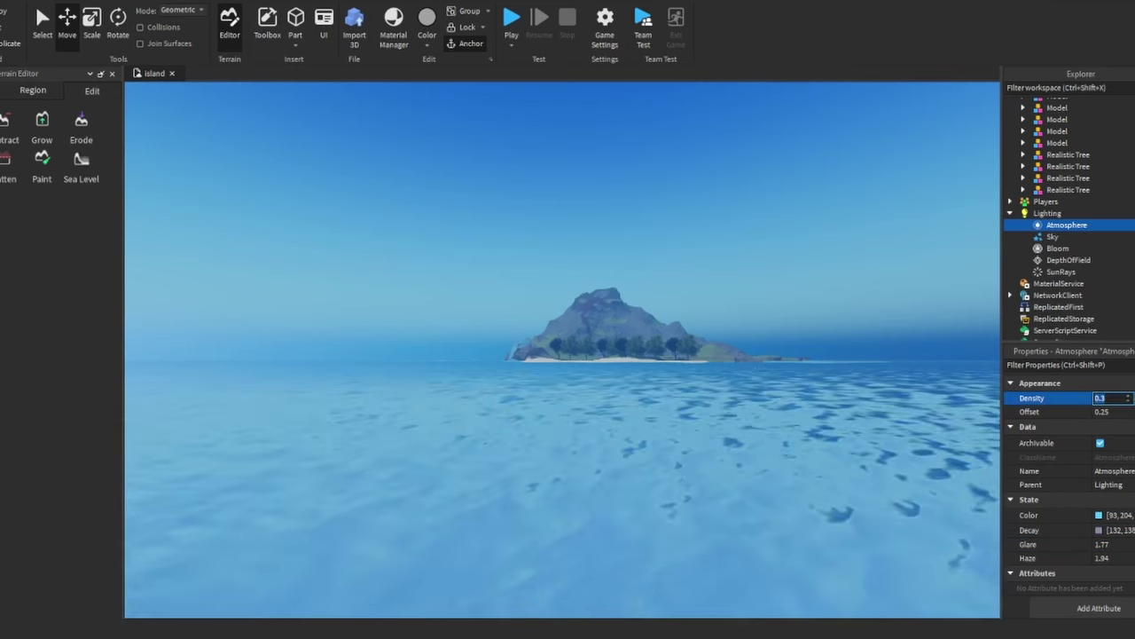
Set the Atmosphere's density to 0.387 and its offset to 0.323
type("0.387")
key("Return")
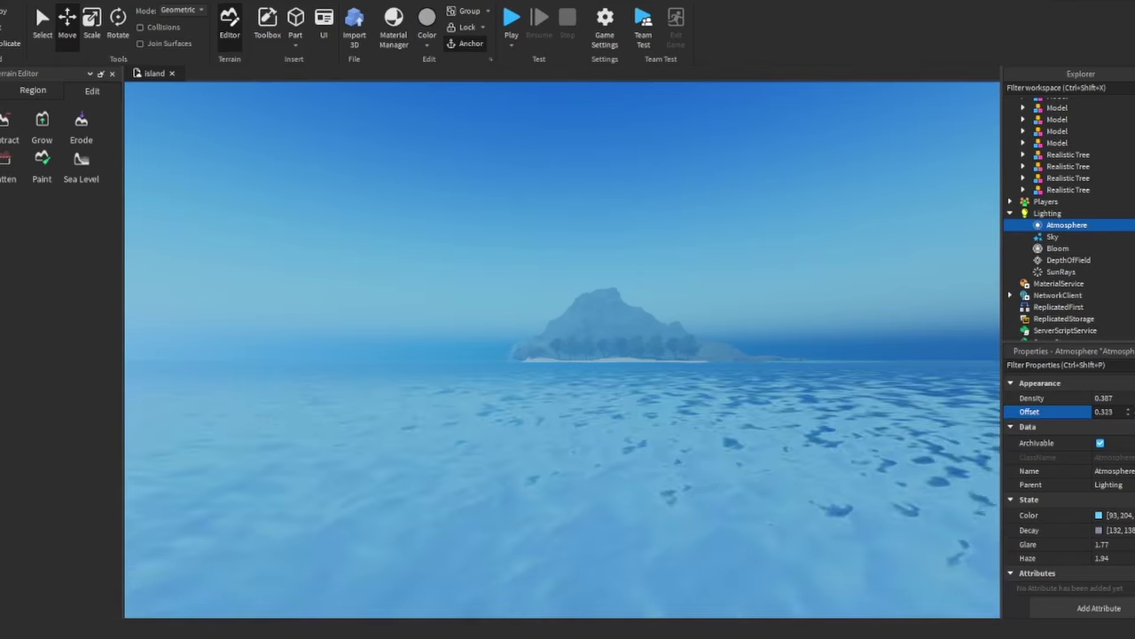
Set the spread of the SunRays effect to 0.159
right_click_drag(759, 366, 780, 370)
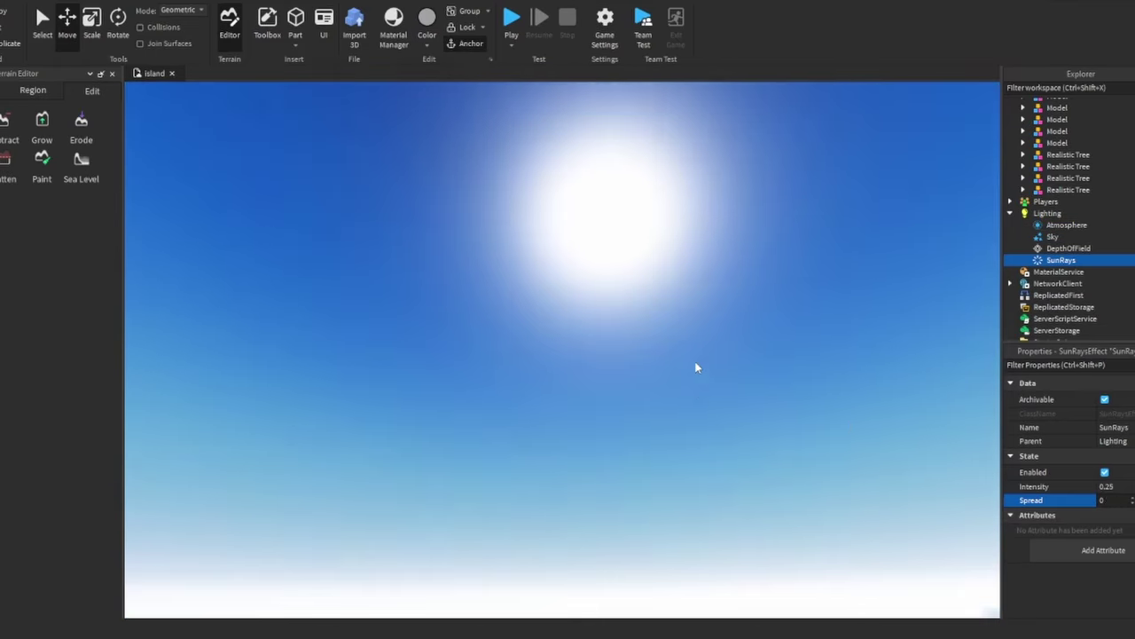
right_click_drag(696, 368, 709, 355)
type("0.159")
key("Return")
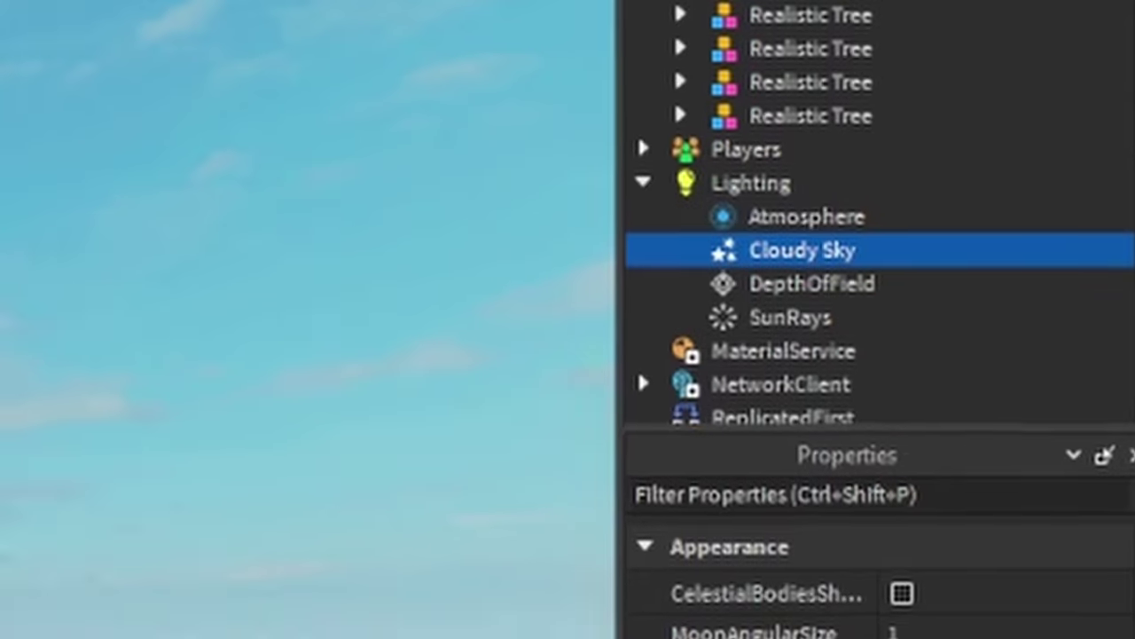
Delete the Cloudy Sky object from Lighting and replace it with another sky from the "cloudy sky" toolbox results
key("Delete")
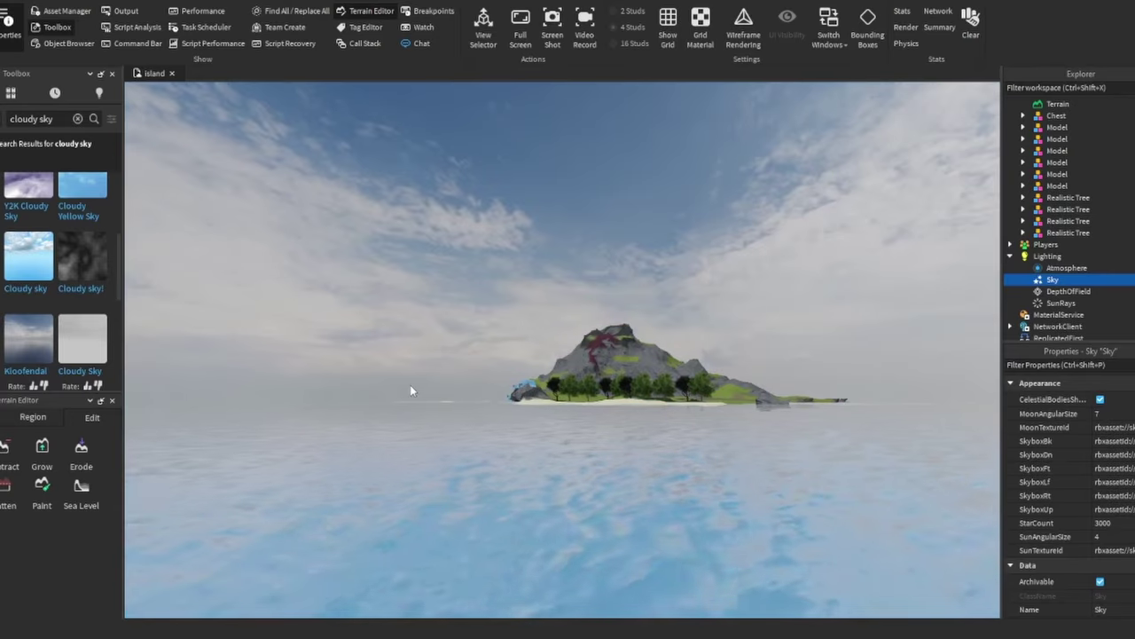
scroll(553, 444, "down", 3)
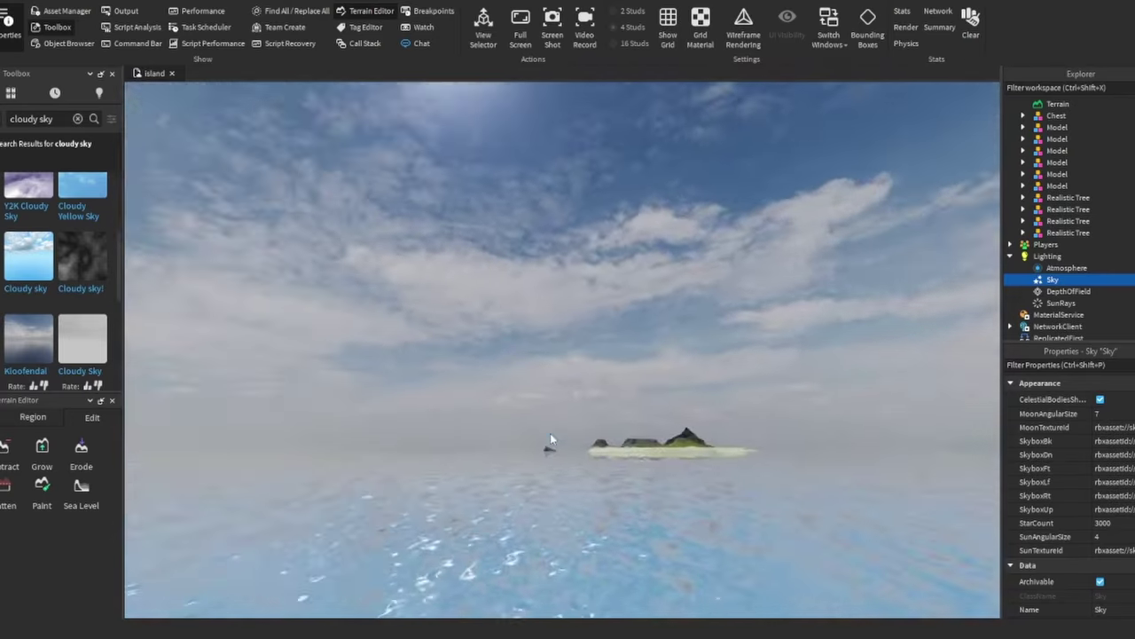
right_click_drag(553, 443, 551, 420)
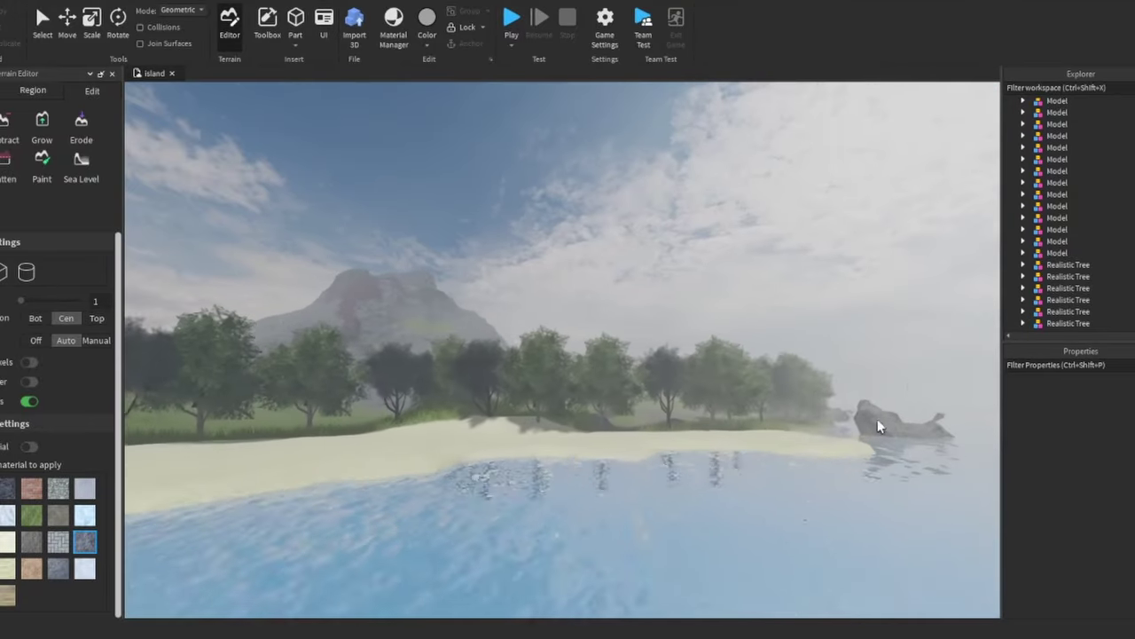
Build a low rocky edge along the grassy shoreline with the Add terrain brush at size 1 and a dark rock material
scroll(804, 449, "up", 10)
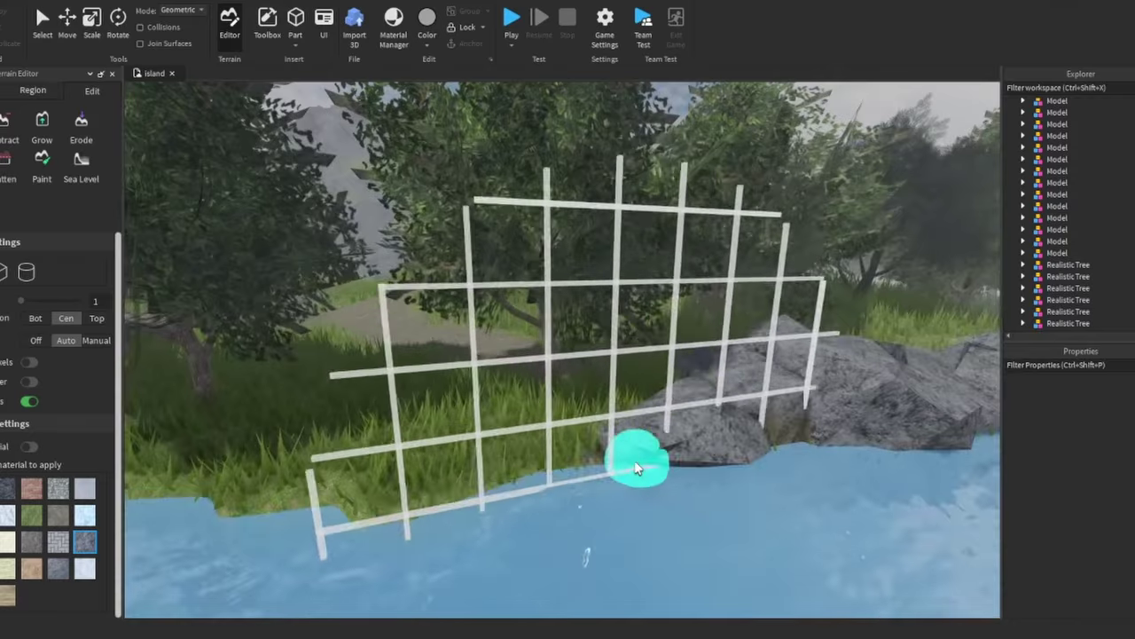
scroll(638, 476, "up", 5)
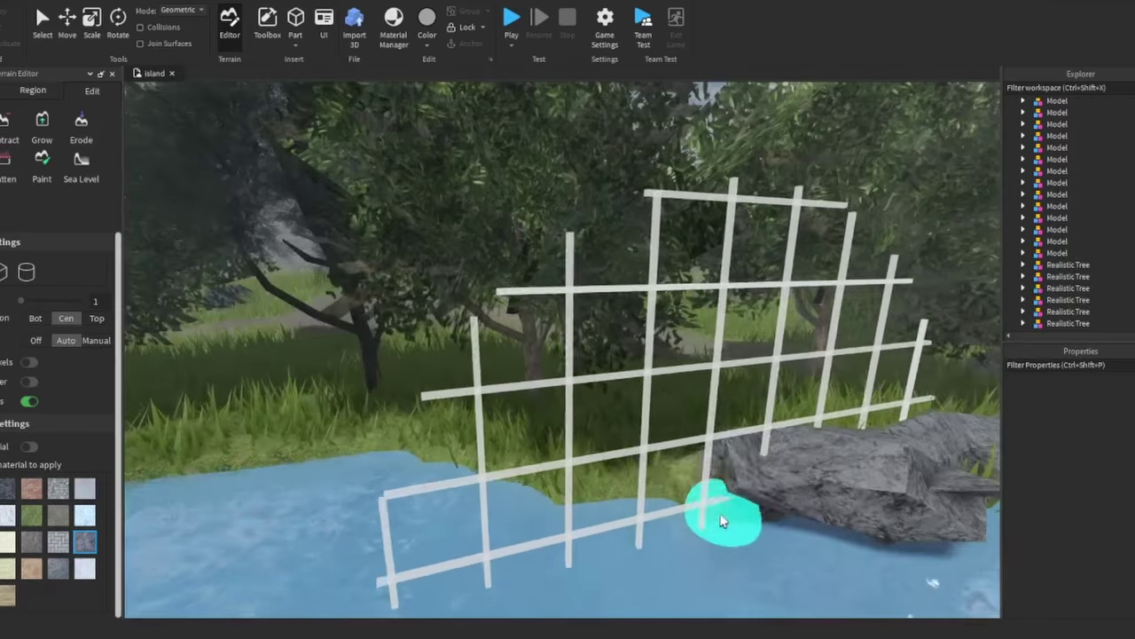
mouse_move(720, 521)
right_mouse_down()
mouse_move(649, 506)
mouse_move(710, 495)
mouse_move(548, 471)
right_mouse_up()
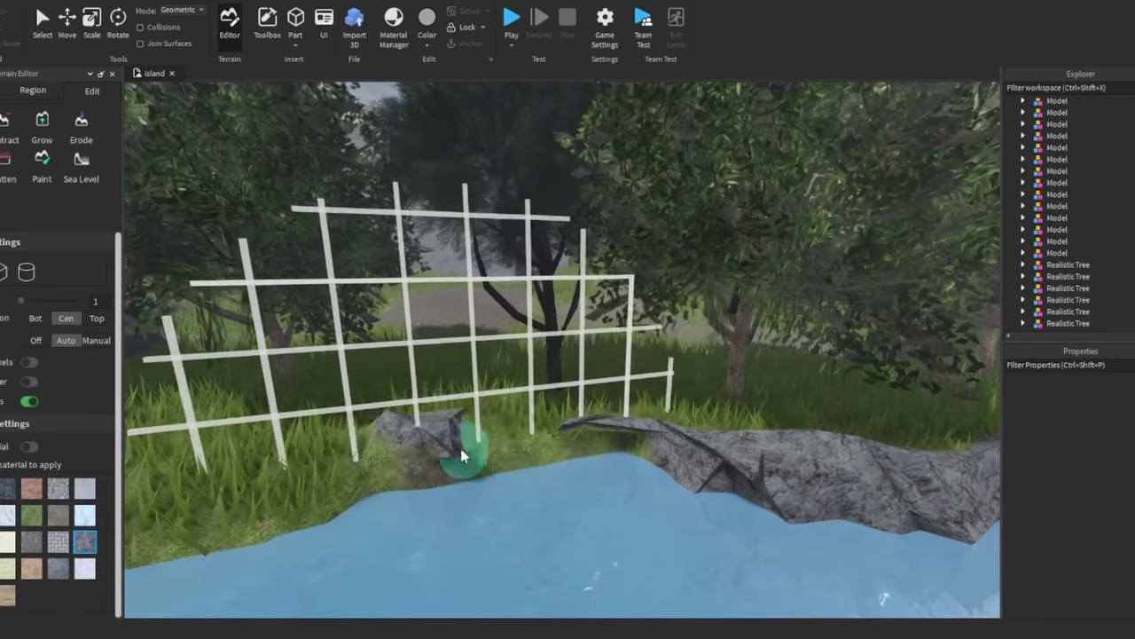
mouse_move(461, 448)
right_mouse_down()
mouse_move(644, 335)
mouse_move(557, 342)
mouse_move(727, 329)
mouse_move(576, 356)
mouse_move(781, 346)
mouse_move(577, 359)
mouse_move(666, 385)
mouse_move(481, 400)
mouse_move(591, 464)
mouse_move(670, 410)
mouse_move(728, 446)
mouse_move(693, 346)
mouse_move(642, 441)
right_mouse_up()
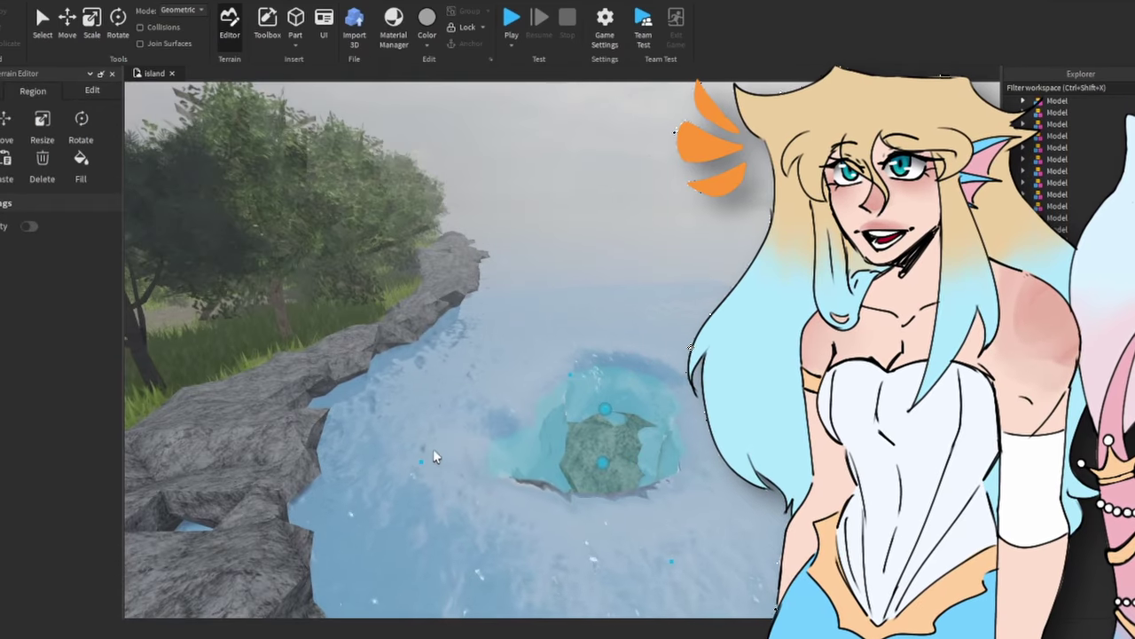
Fill the selected terrain region to close the hole in the sea beside the rocky shore
left_click(82, 180)
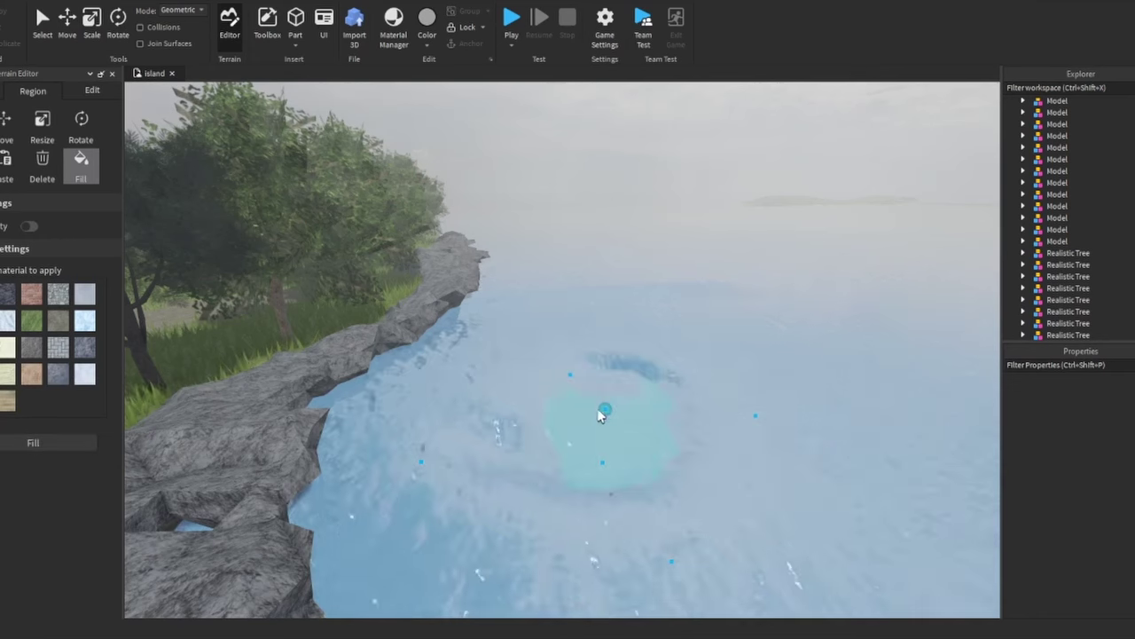
right_click_drag(615, 349, 660, 487)
scroll(659, 487, "up", 10)
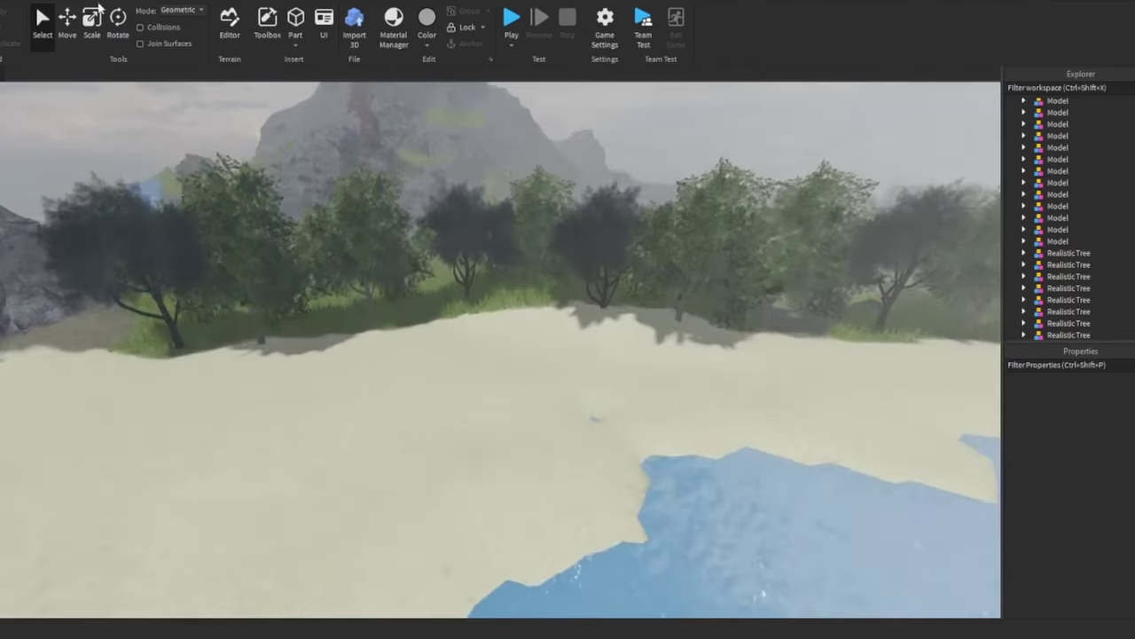
Flatten the sandy beach with a size 10 terrain brush and smooth its edge with the Smooth brush reduced to size 6
left_click(229, 22)
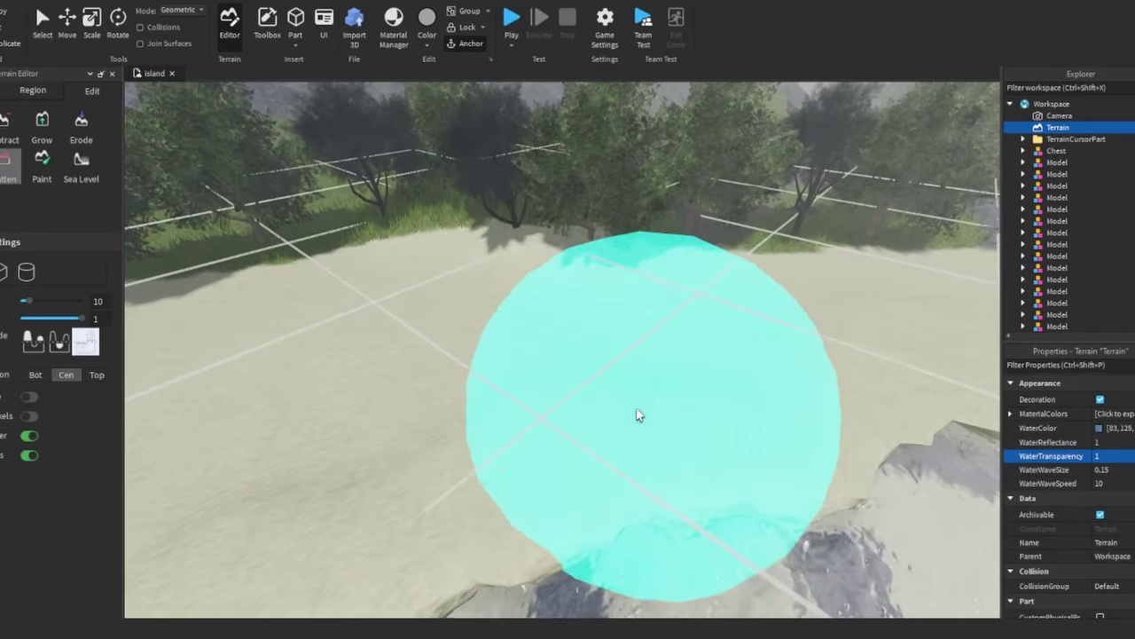
key("w")
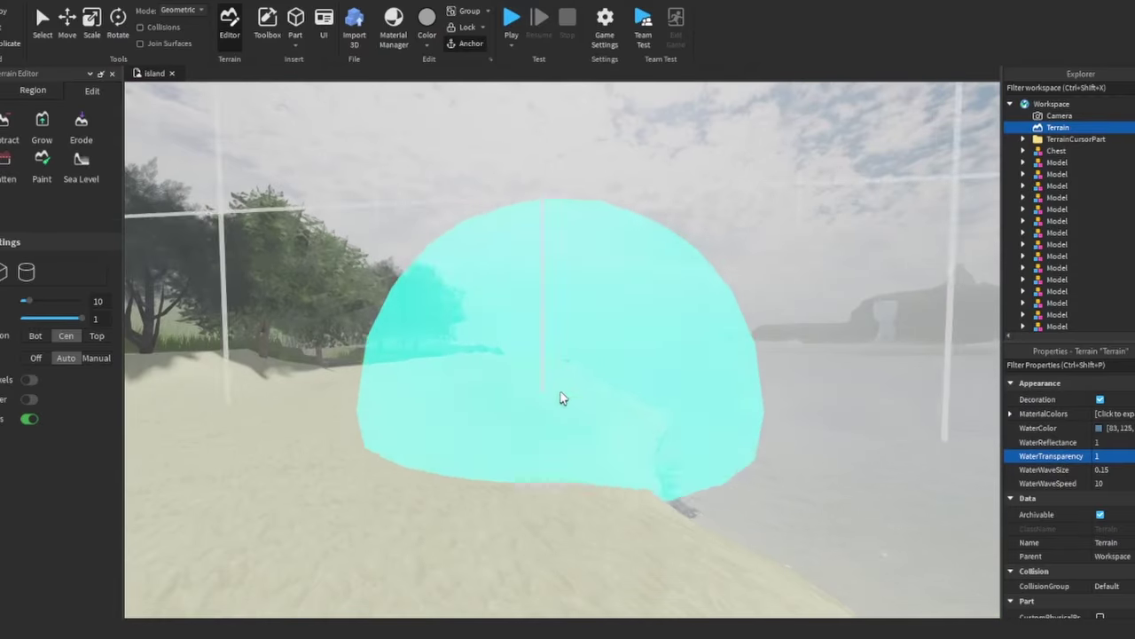
scroll(564, 408, "down", 4, "ctrl")
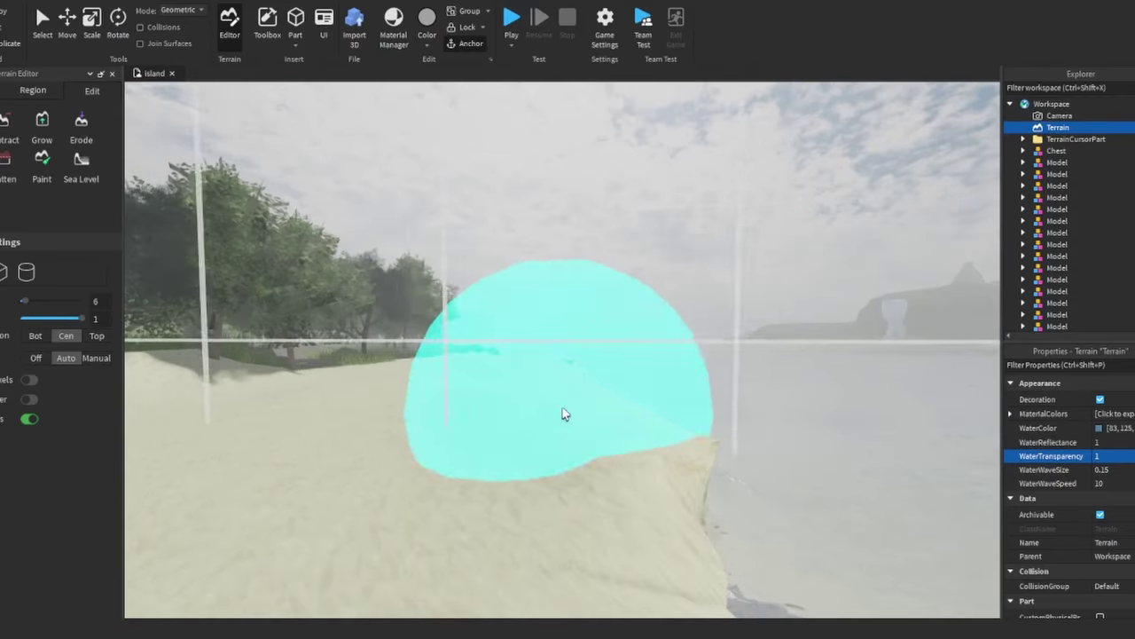
scroll(573, 410, "down", 10)
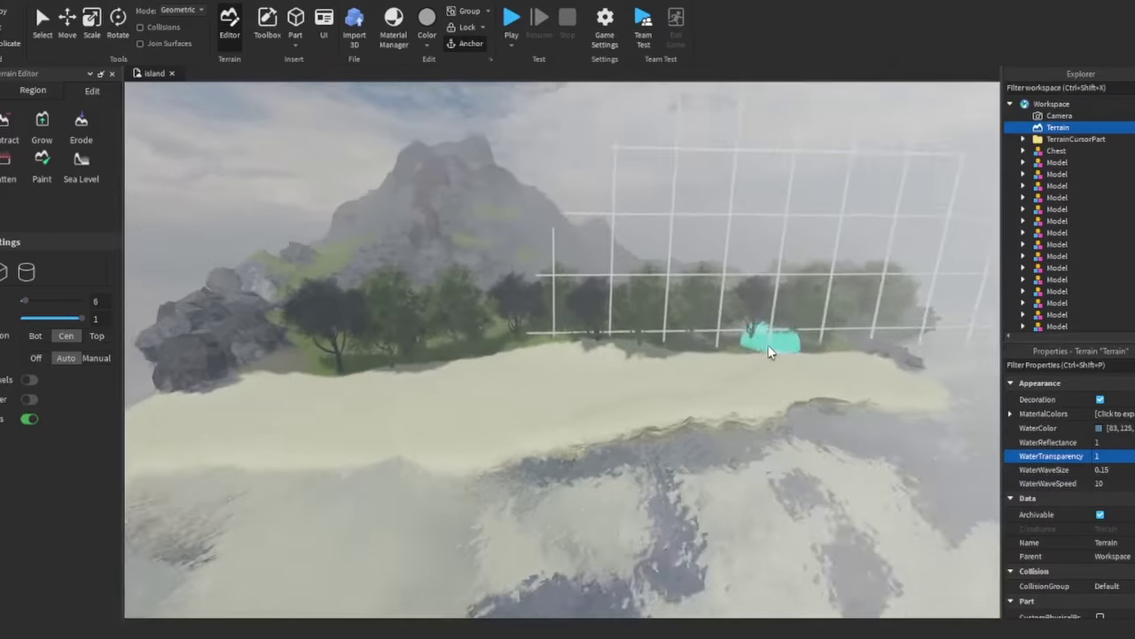
Wear down the sand in front of the trees with the Erode terrain brush at size 6
scroll(768, 352, "up", 5)
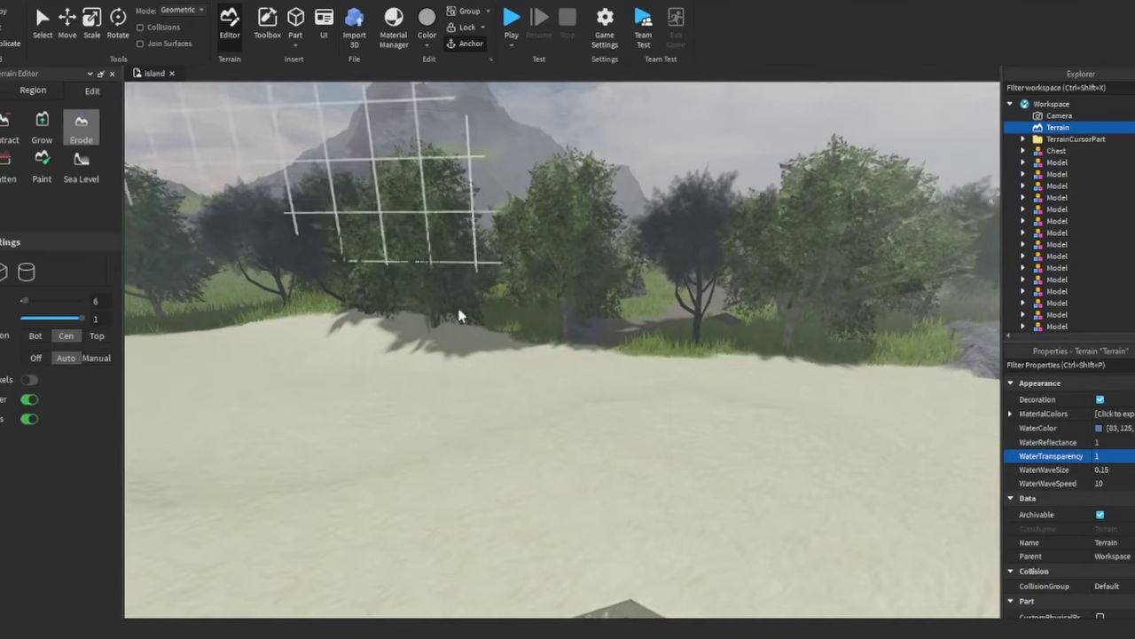
right_click_drag(674, 404, 636, 428)
mouse_move(636, 428)
left_mouse_down()
mouse_move(828, 372)
mouse_move(695, 415)
mouse_move(656, 366)
mouse_move(669, 411)
mouse_move(562, 410)
left_mouse_up()
mouse_move(562, 410)
right_mouse_down()
mouse_move(482, 452)
mouse_move(631, 297)
mouse_move(865, 281)
mouse_move(766, 315)
right_mouse_up()
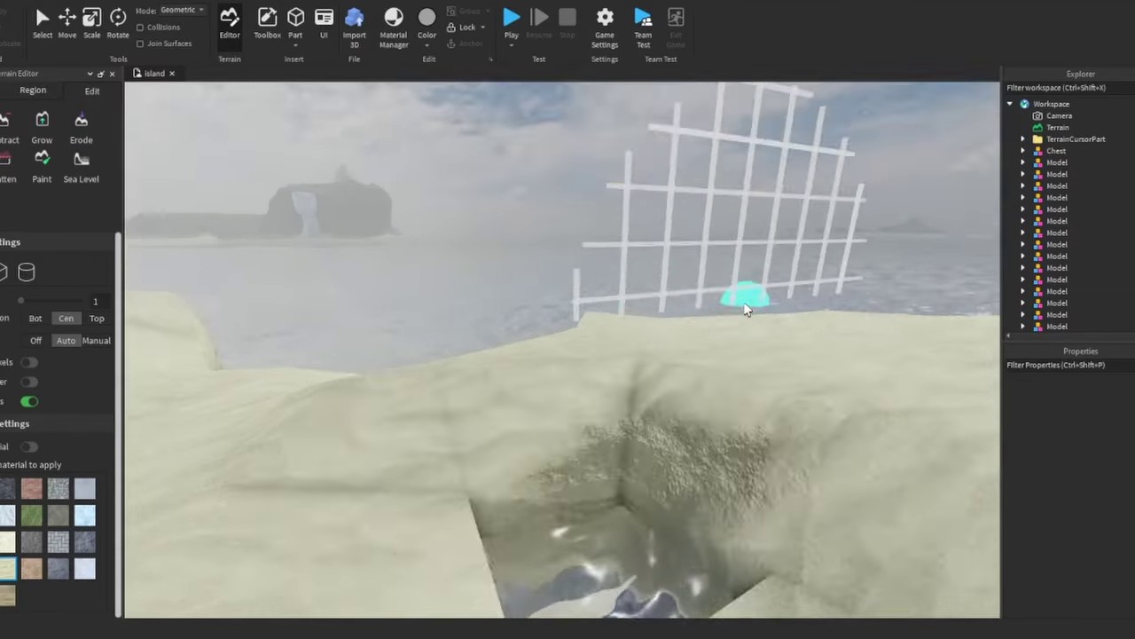
Patch the hollows along the beach with sand using the Add brush at size 1, and smooth the shoreline with the Smooth brush at size 6
mouse_move(745, 296)
right_mouse_down()
mouse_move(550, 581)
mouse_move(749, 234)
mouse_move(701, 319)
right_mouse_up()
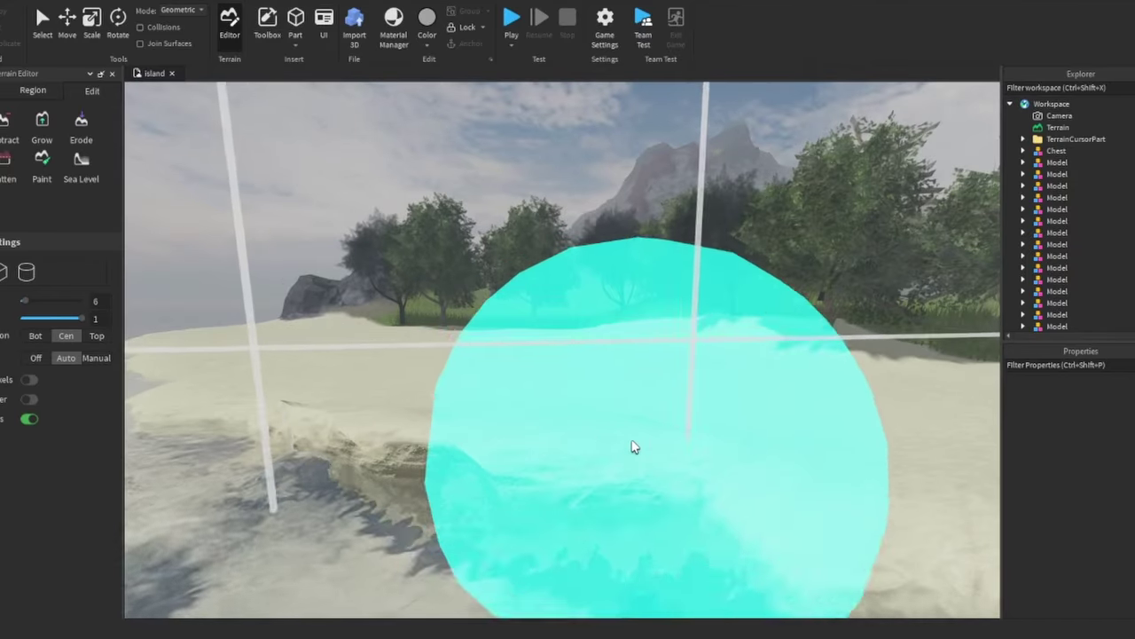
mouse_move(632, 446)
right_mouse_down()
mouse_move(657, 393)
mouse_move(613, 489)
mouse_move(559, 450)
mouse_move(613, 424)
mouse_move(682, 426)
mouse_move(733, 557)
mouse_move(152, 279)
mouse_move(654, 302)
mouse_move(742, 294)
mouse_move(590, 382)
right_mouse_up()
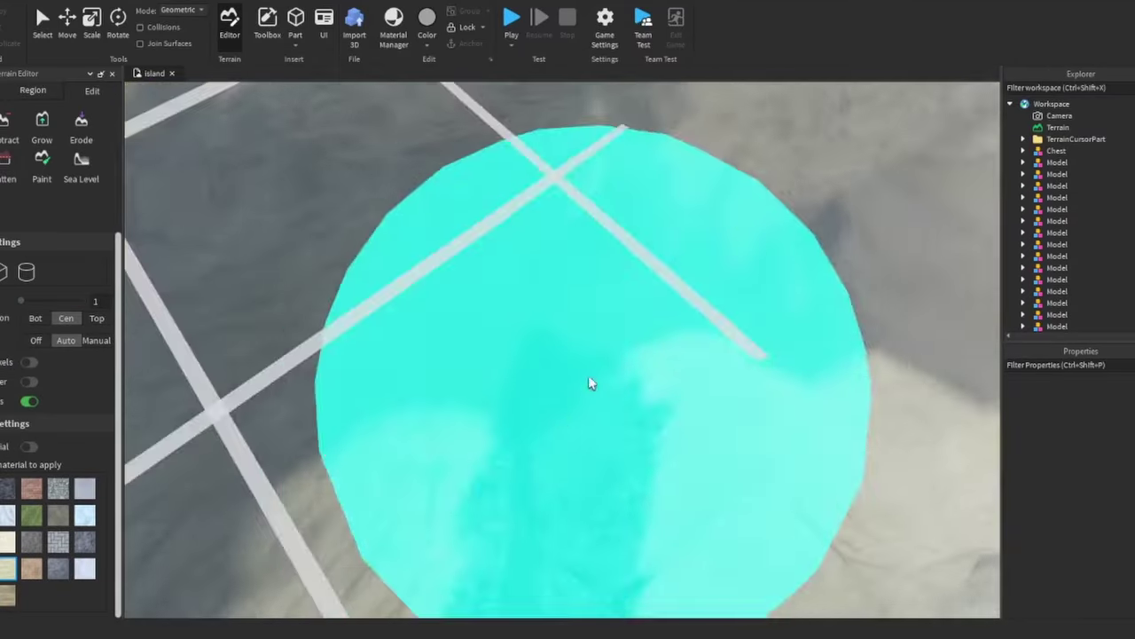
scroll(590, 382, "down", 5)
scroll(544, 204, "up", 5)
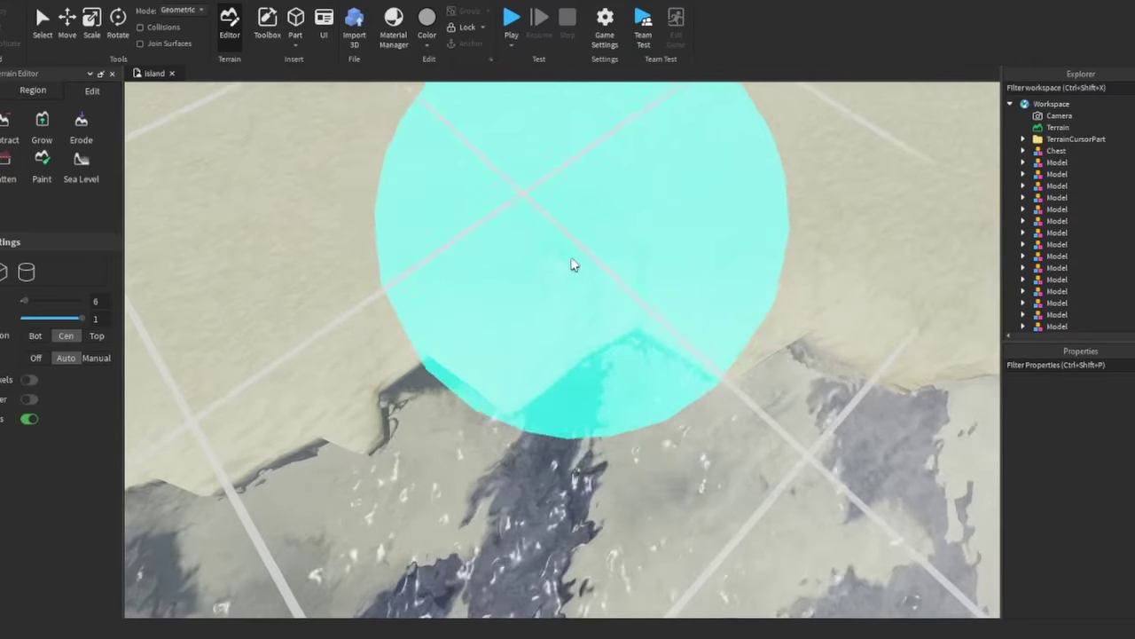
right_click_drag(566, 268, 793, 189)
scroll(803, 217, "down", 5)
scroll(809, 228, "up", 8)
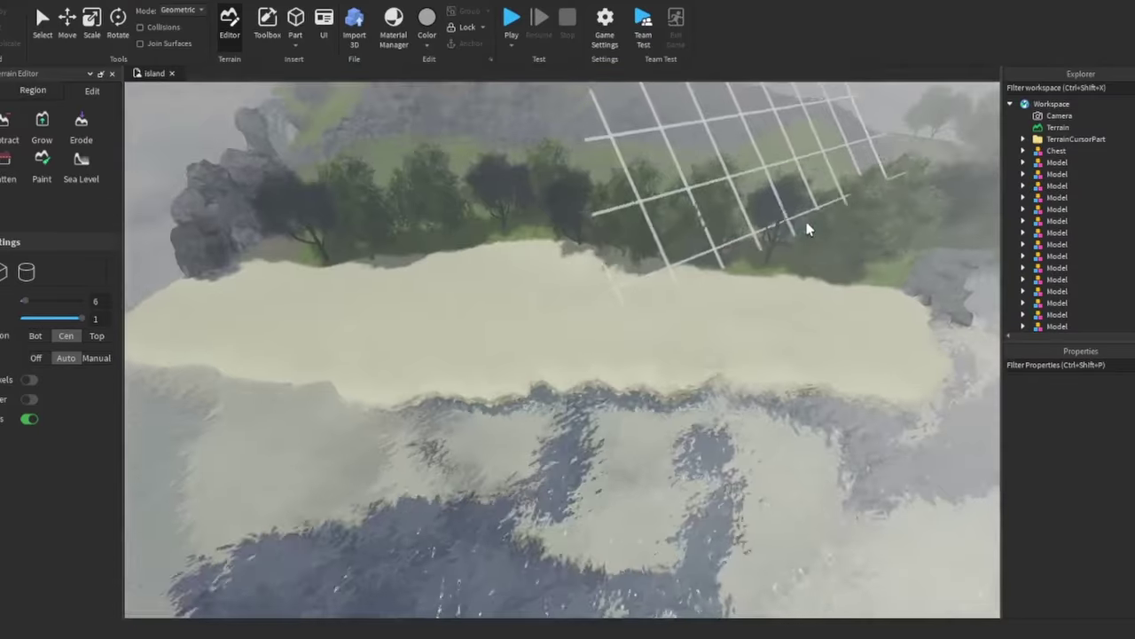
right_click_drag(809, 229, 808, 228)
left_click(44, 162)
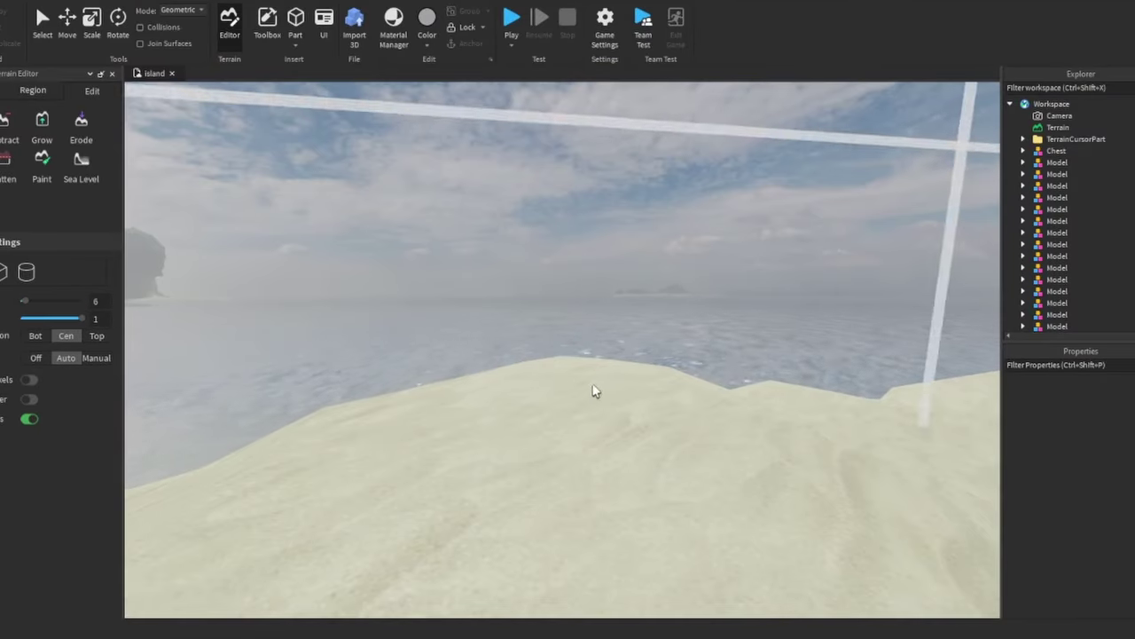
mouse_move(594, 391)
right_mouse_down()
mouse_move(625, 382)
mouse_move(654, 387)
mouse_move(648, 399)
right_mouse_up()
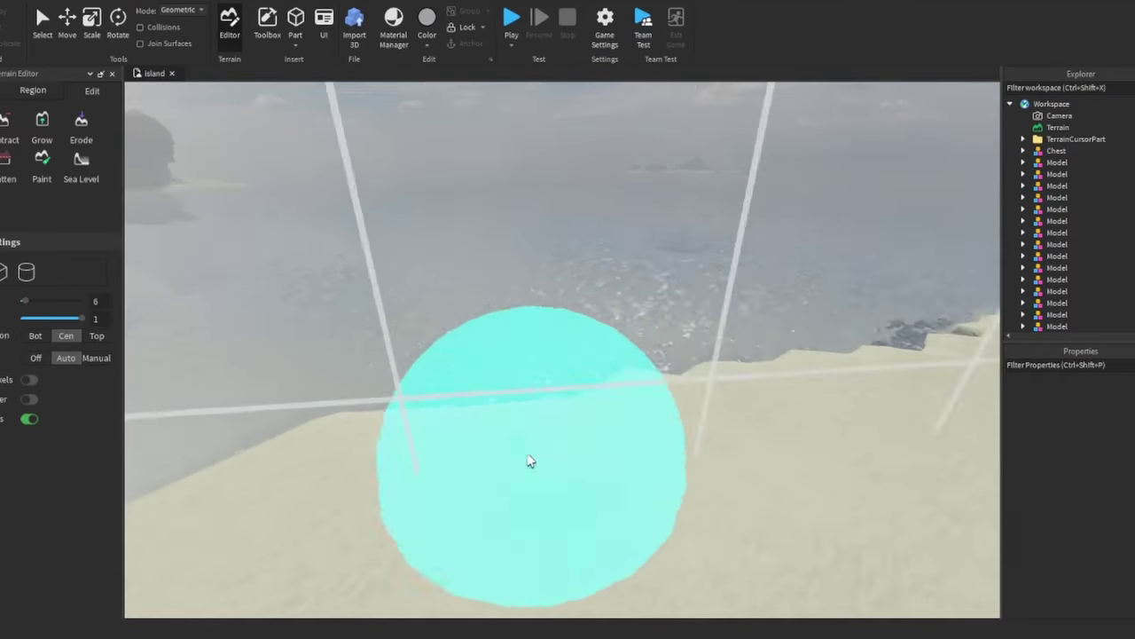
right_click_drag(529, 460, 653, 352)
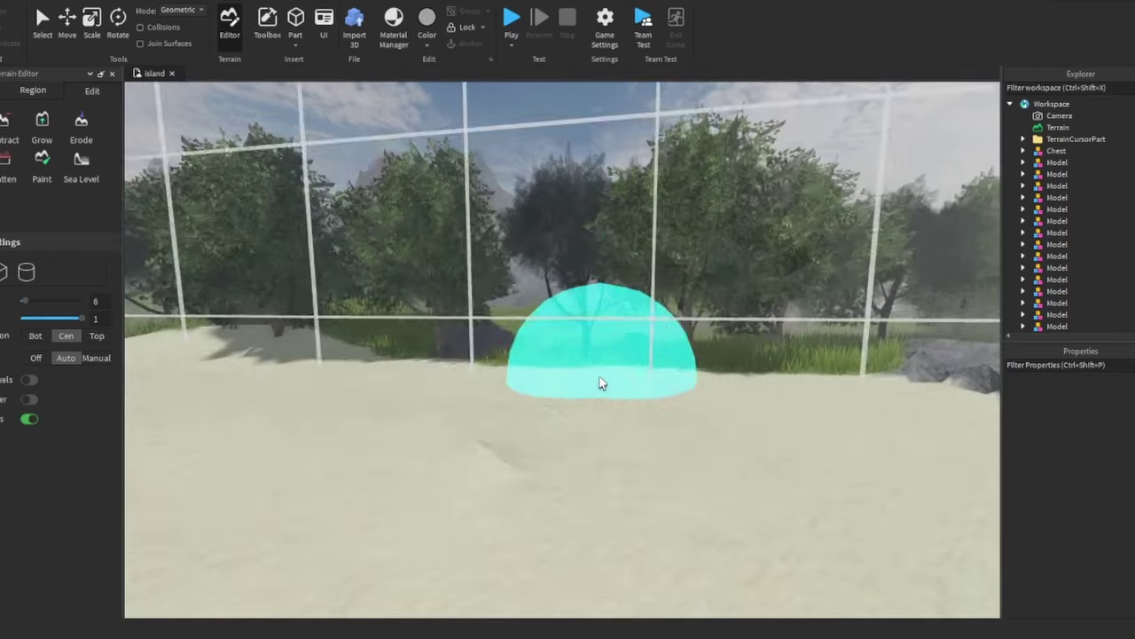
scroll(601, 384, "up", 3)
scroll(667, 378, "down", 3)
Try a row of 14 trees along the edge of the grass field below the mountain, and delete it
right_click_drag(666, 378, 760, 297)
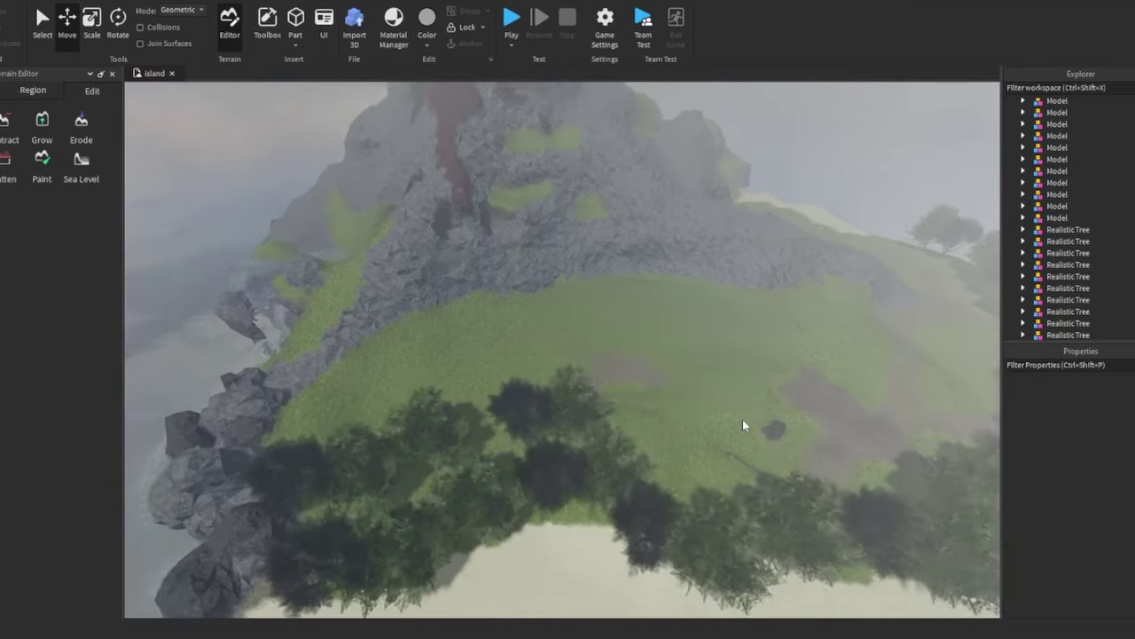
scroll(742, 426, "down", 2)
left_click_drag(743, 426, 430, 453)
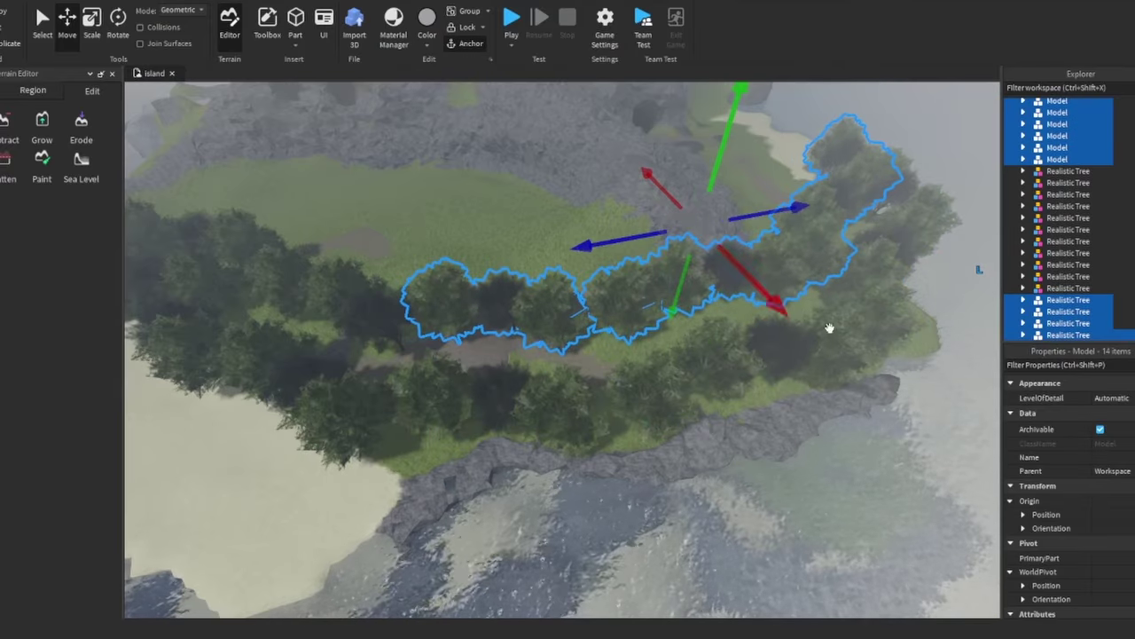
key("Delete")
Place single trees, including a dark Realistic Tree, between the dirt path and the grass field
scroll(701, 338, "down", 3)
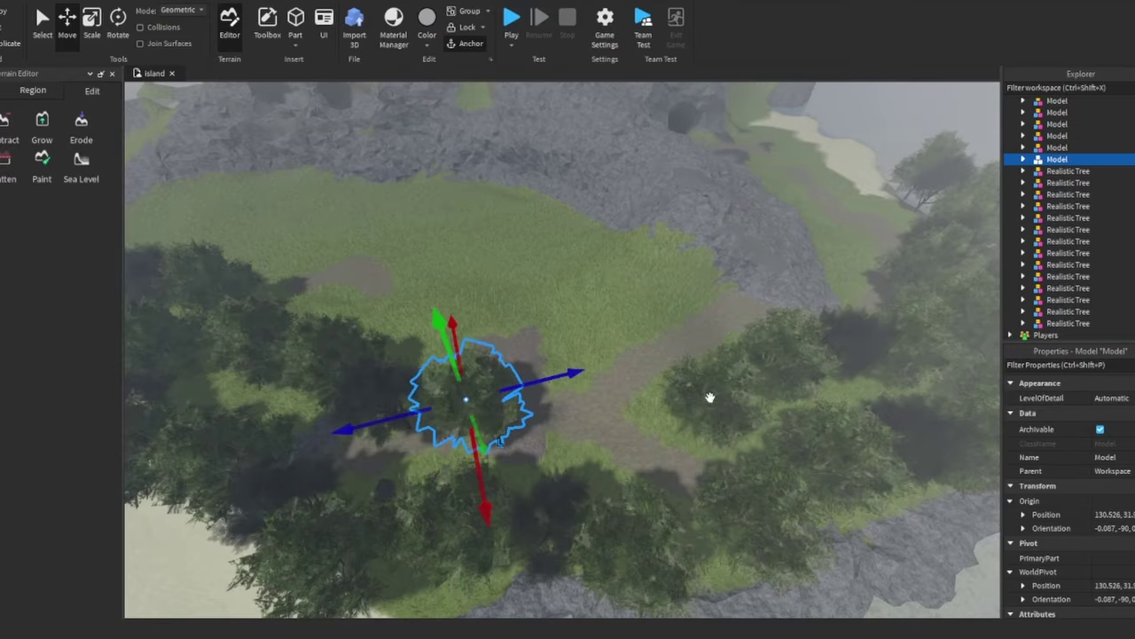
left_click_drag(609, 353, 594, 341)
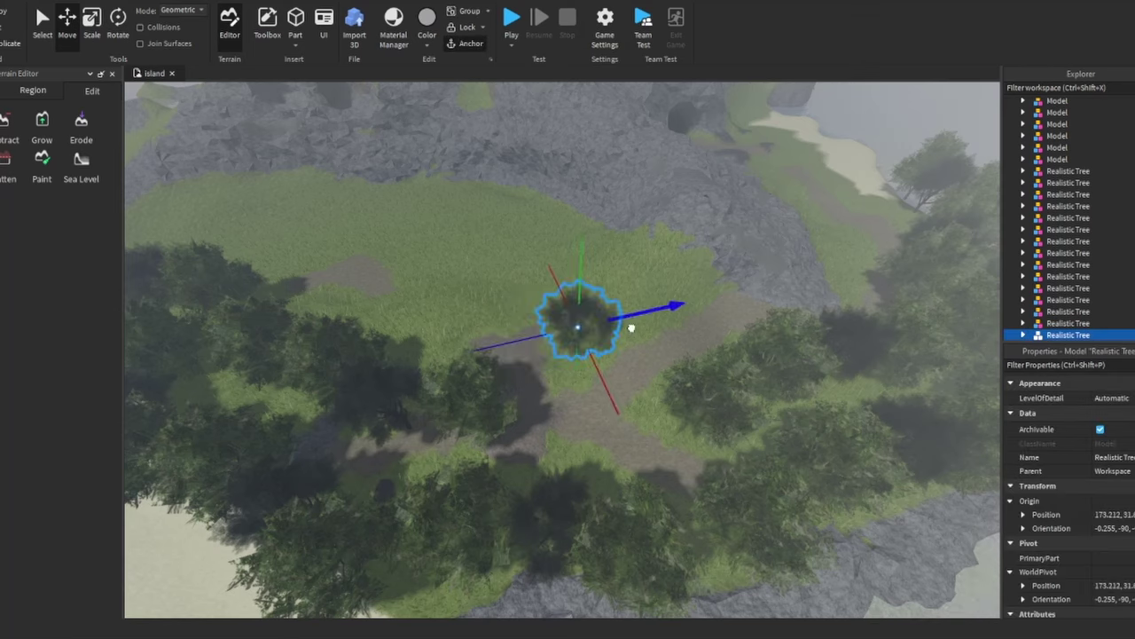
left_click_drag(610, 384, 589, 398)
right_click_drag(442, 367, 487, 355)
right_click_drag(550, 283, 746, 473)
Duplicate the dark Realistic Tree and line up the copies along the dirt path toward the rocky slope
left_click(725, 444)
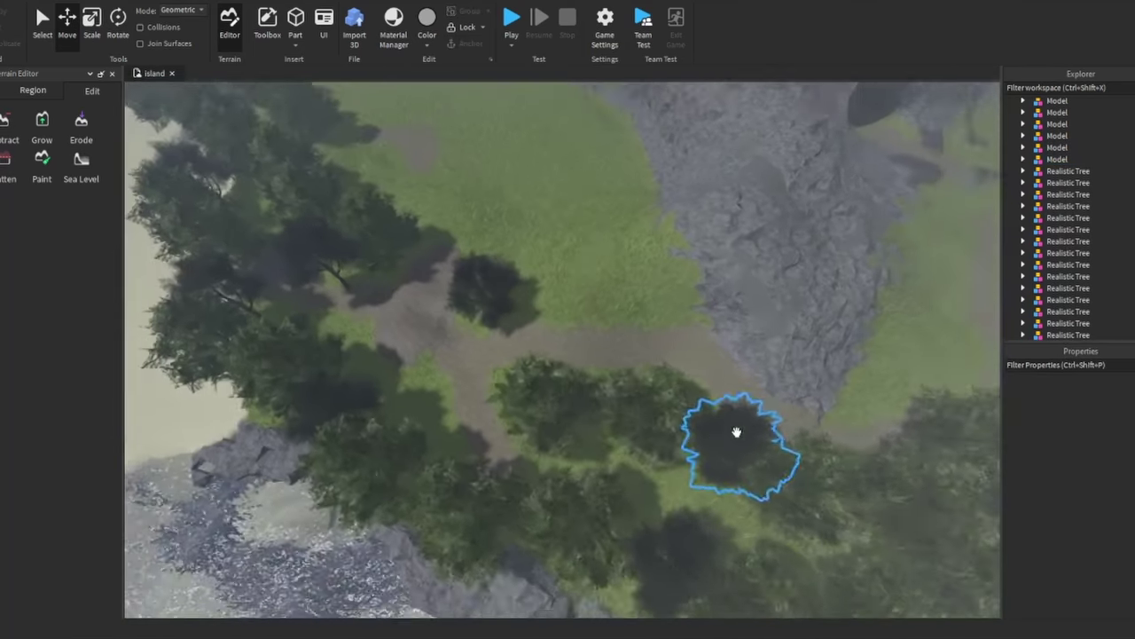
left_click(737, 432)
right_click_drag(737, 432, 603, 424)
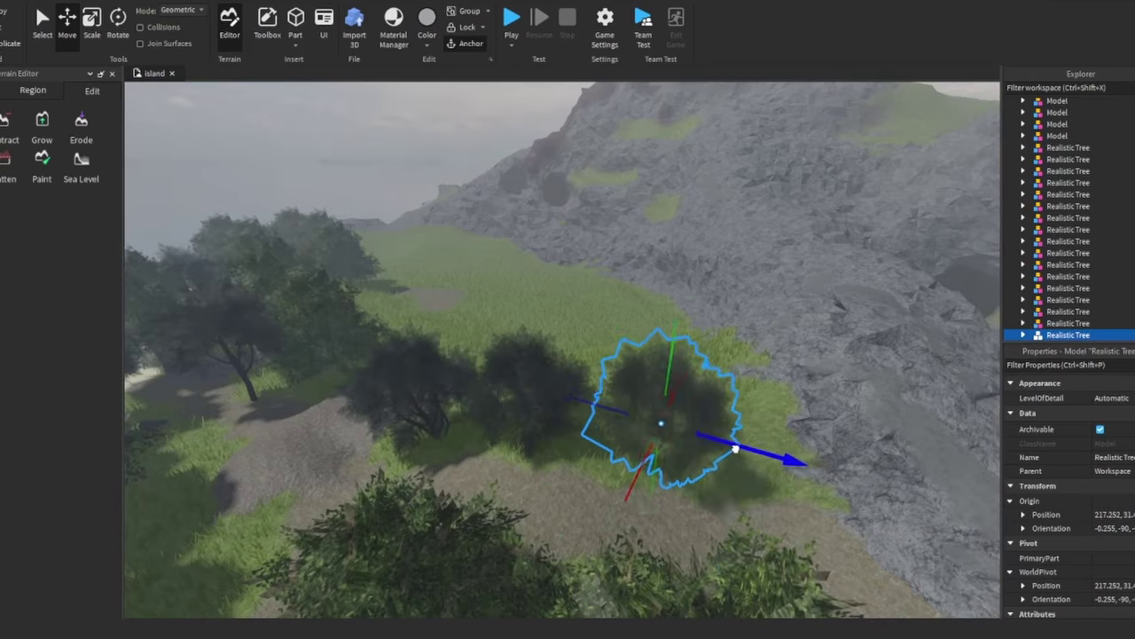
key("d")
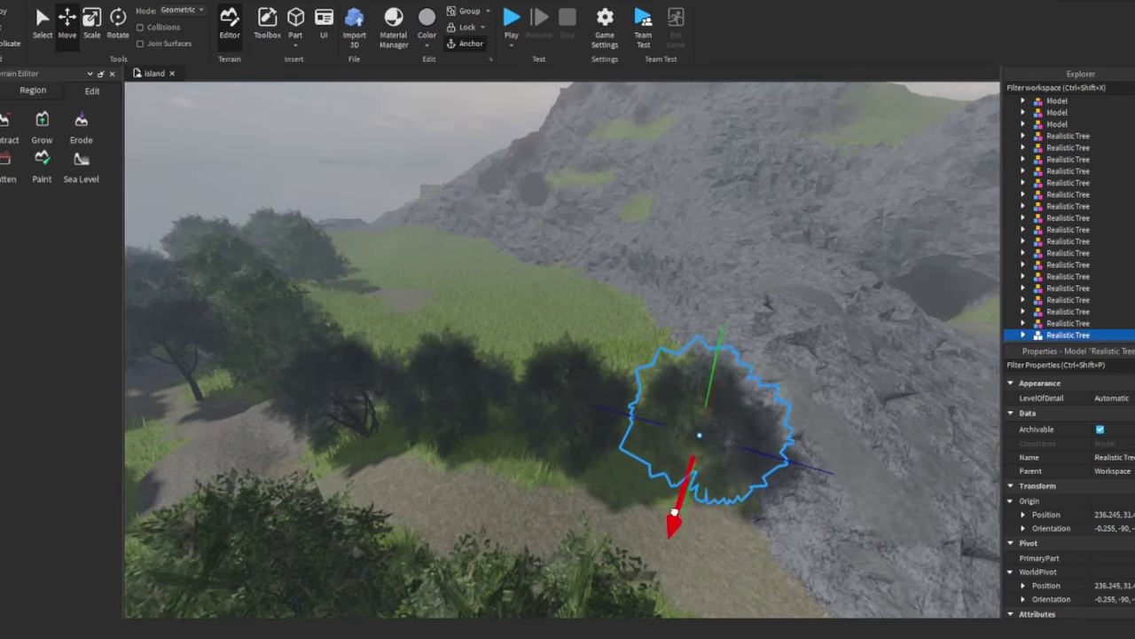
Flatten the dirt path between the trees with the Flatten terrain brush at size 10
left_click(7, 168)
mouse_move(658, 434)
right_mouse_down()
mouse_move(769, 524)
mouse_move(598, 418)
right_mouse_up()
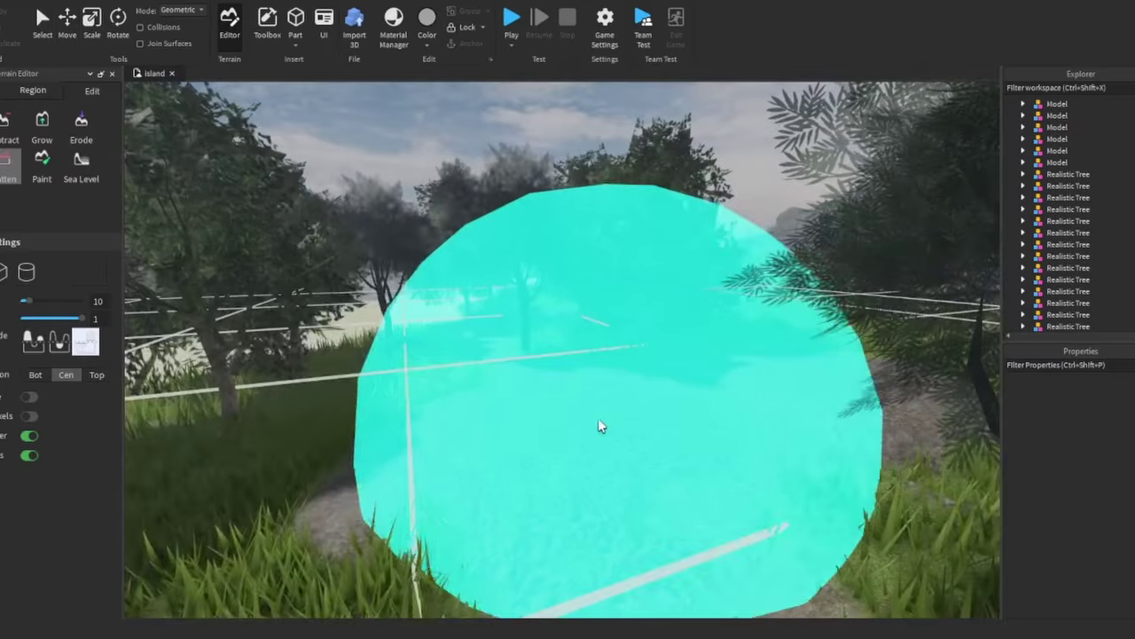
key("w")
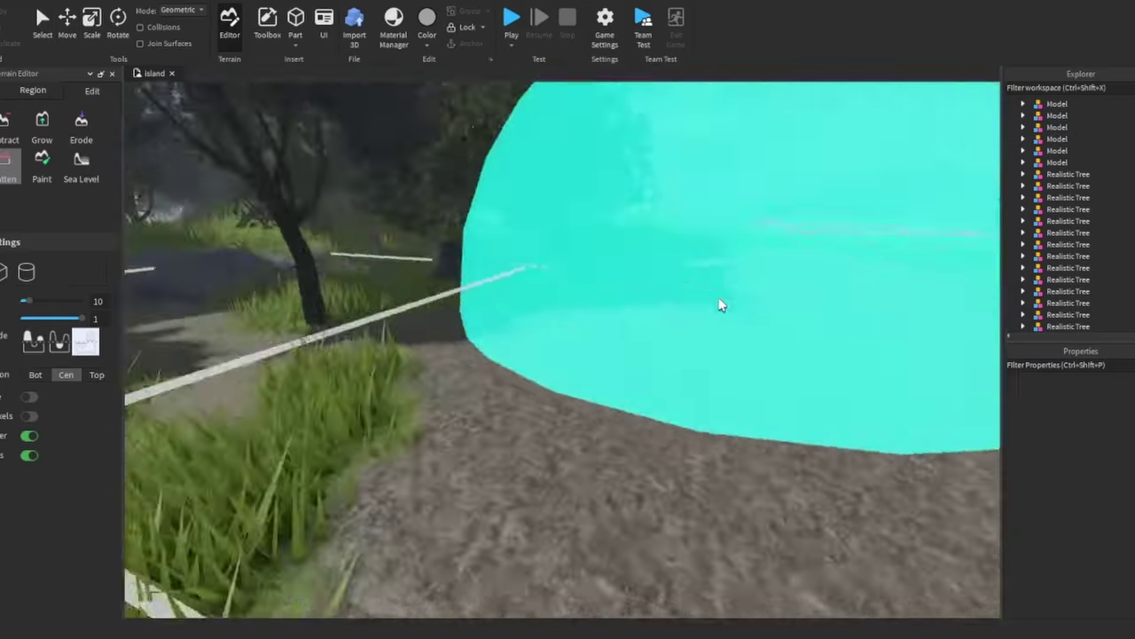
key("w")
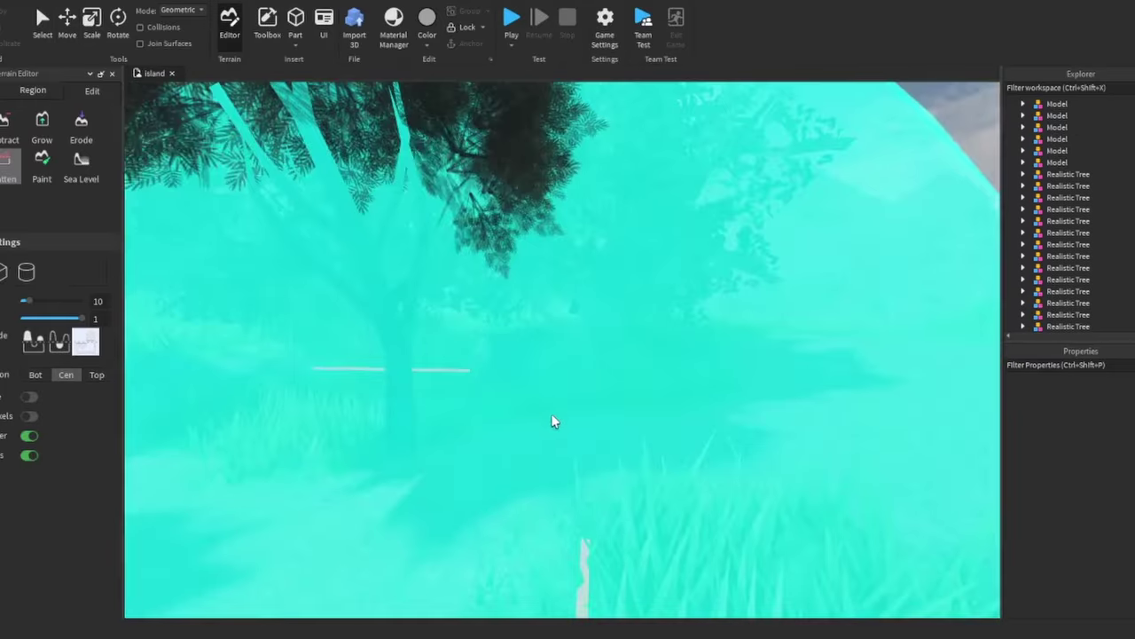
key("w")
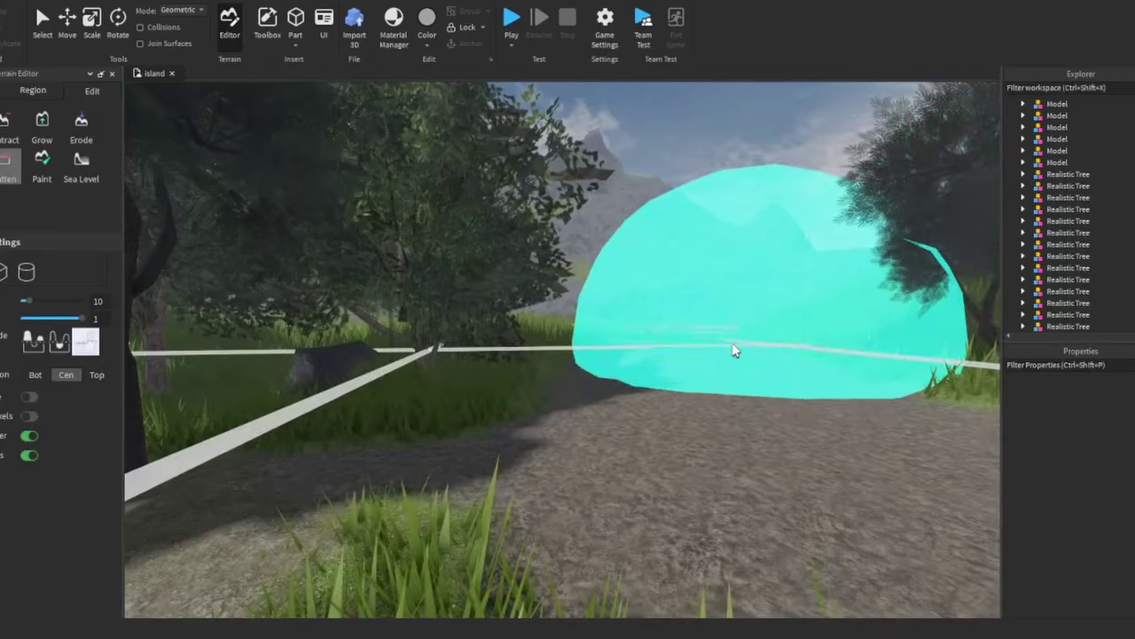
key("w")
Position a dark tree and a leafy tree along the grassy edge of the beach near the path entrance
key("ctrl+2")
left_click(623, 283)
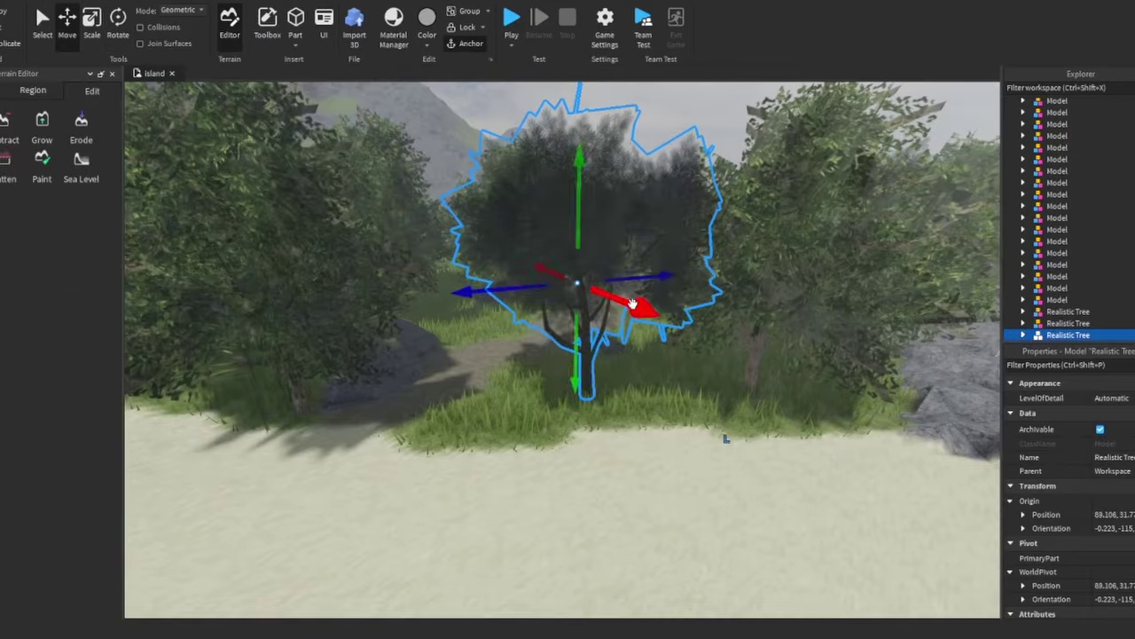
key("w")
left_click(642, 400)
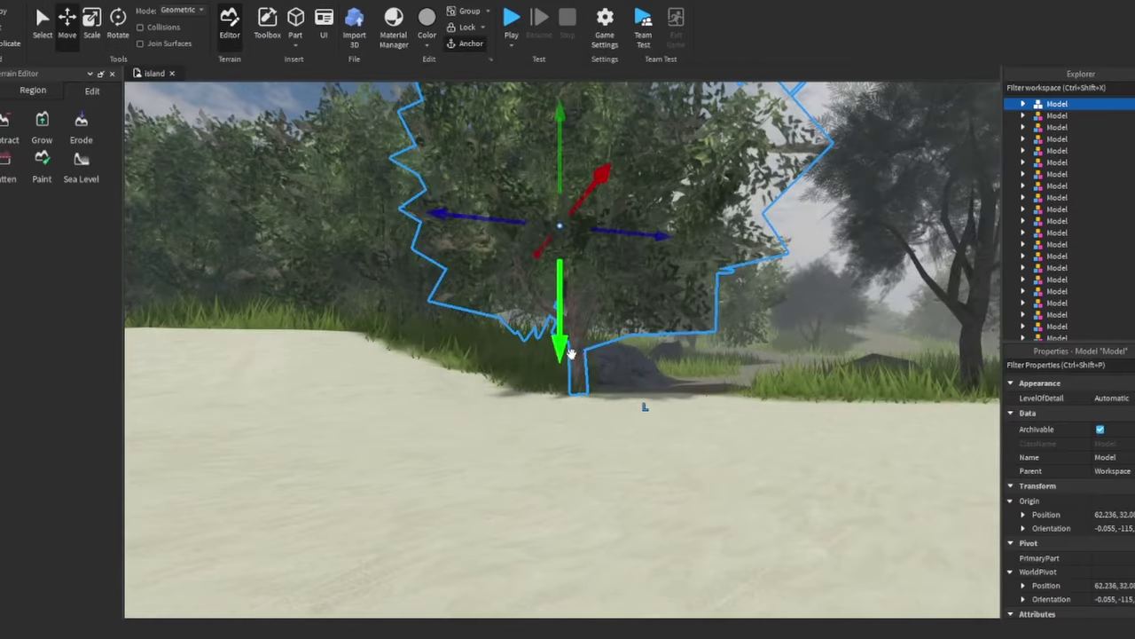
left_click(753, 463)
key("s")
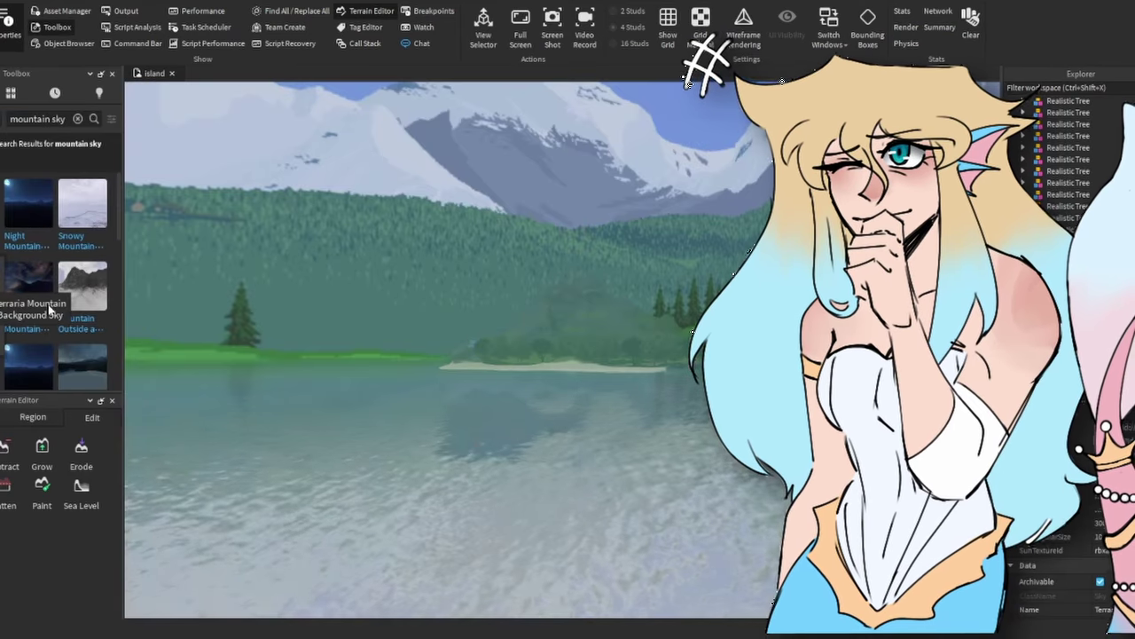
Try the Terraria Mountain Background Sky, and try green Mountain models in the sea beside the island
left_click(51, 309)
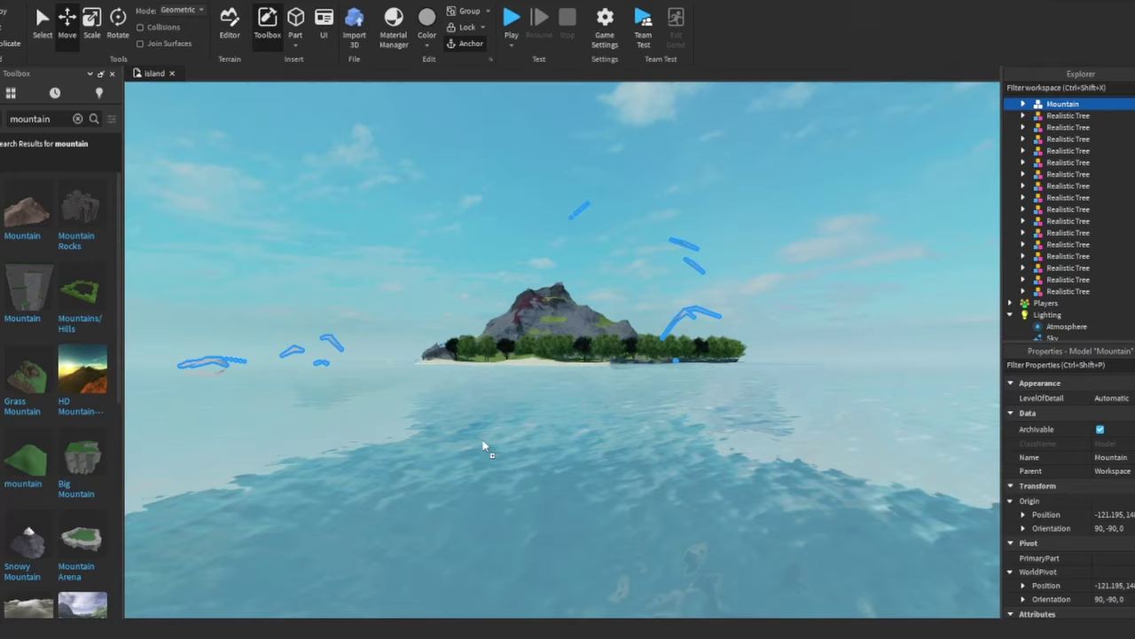
left_click_drag(486, 448, 619, 418)
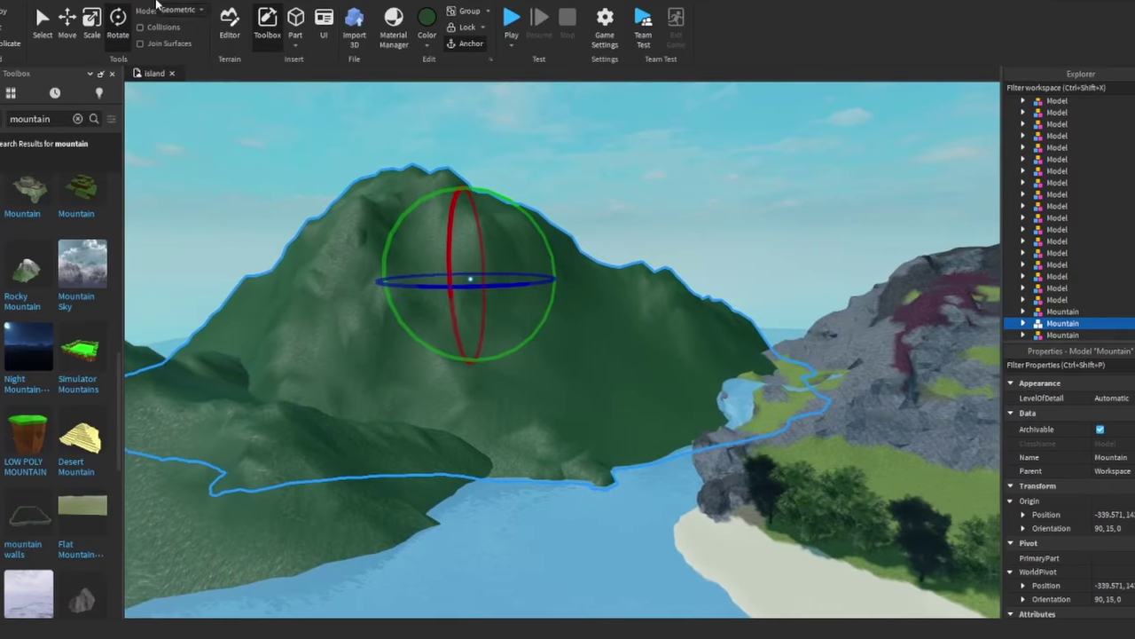
key("ctrl+2")
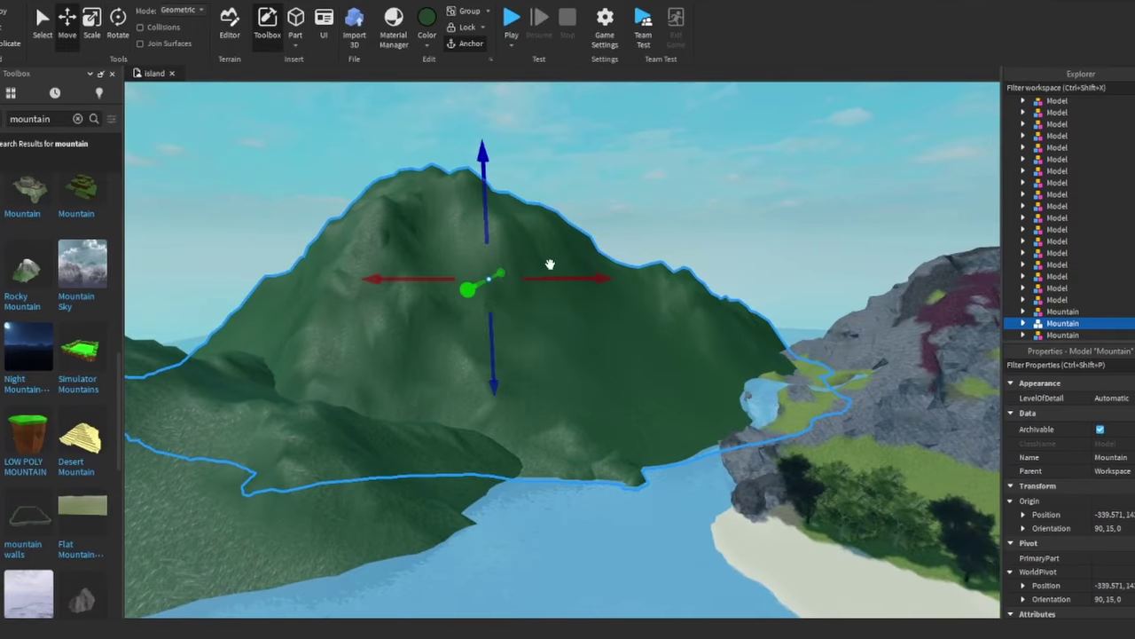
left_click_drag(544, 256, 421, 280)
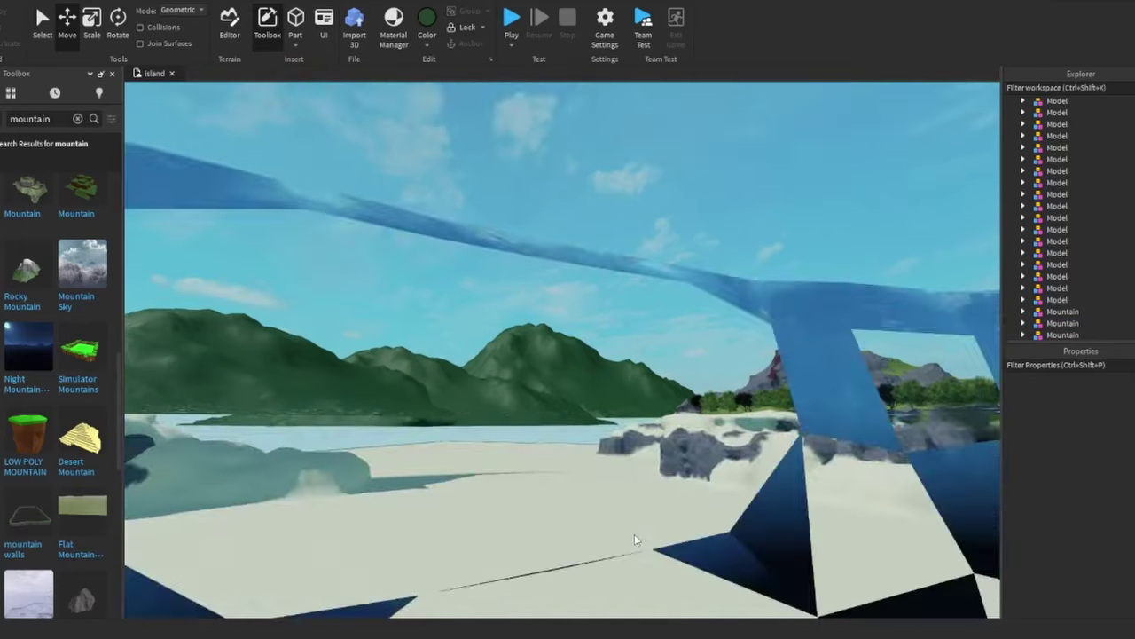
key("w")
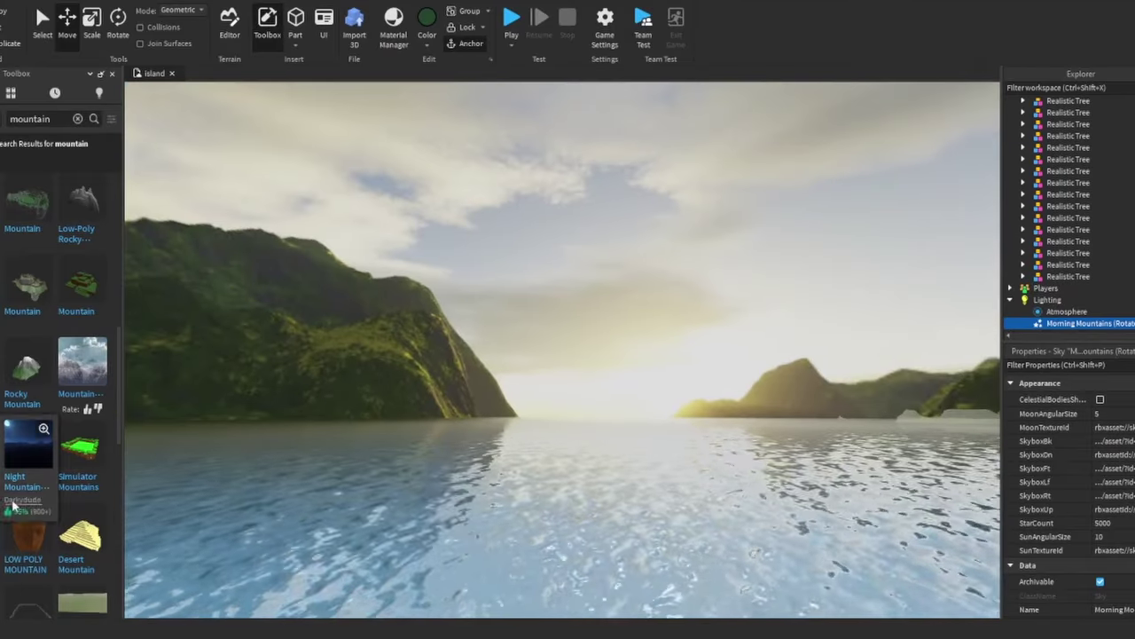
Try the Mountain Sky, Mountain Outside a City Sky and HD Mossy Mountains sky as the island's backdrop
left_click(83, 361)
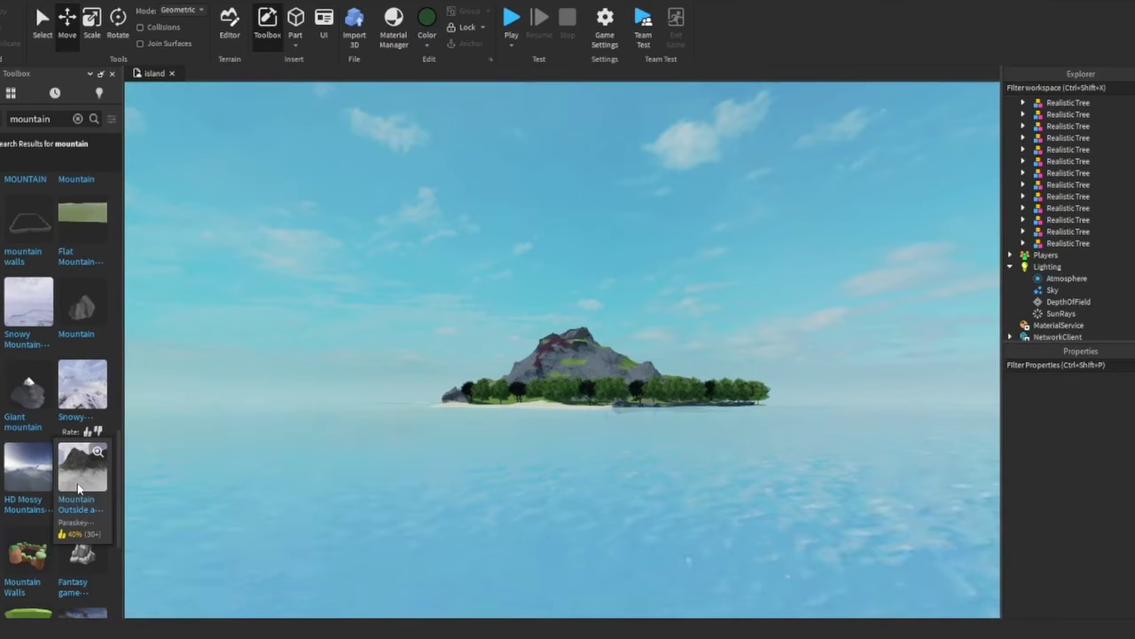
left_click(81, 483)
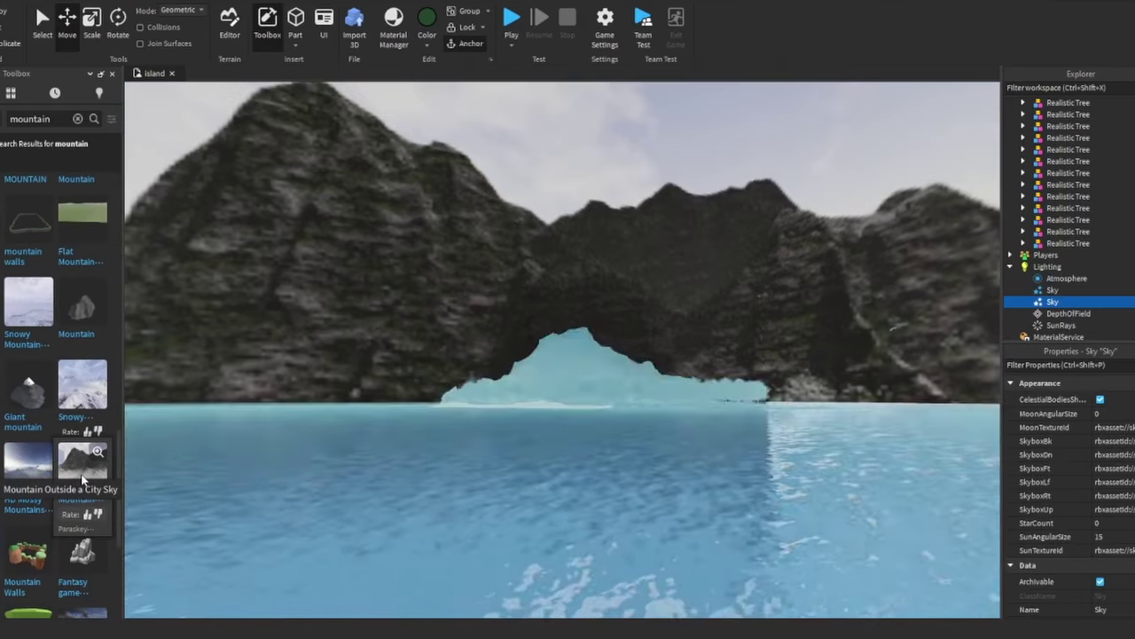
left_click(28, 480)
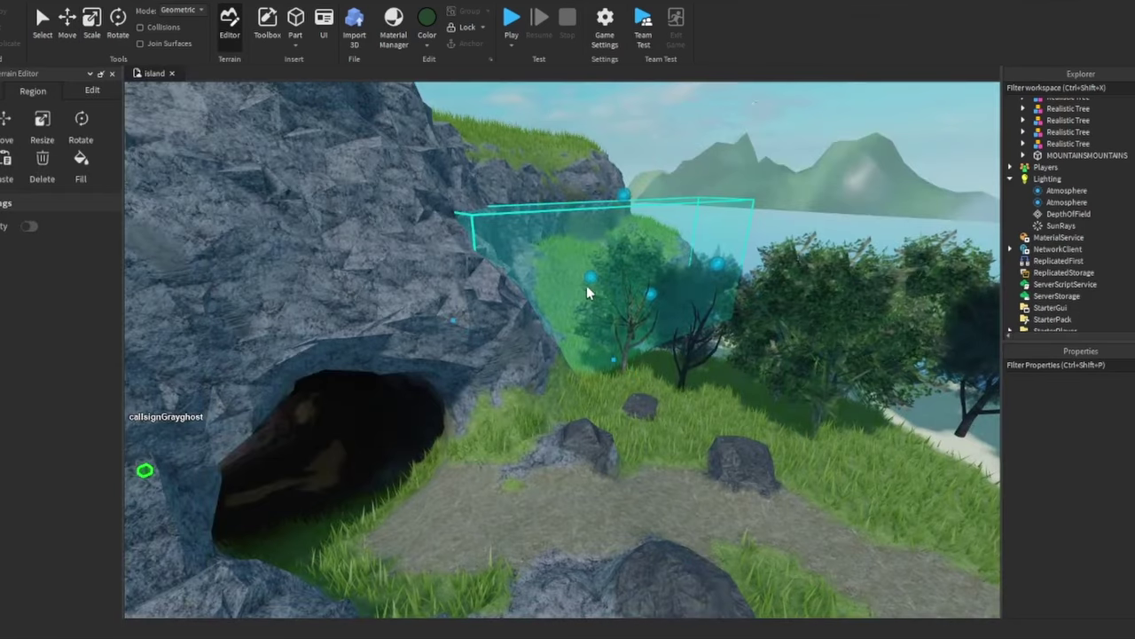
Move the selected terrain region beside the cave so that it extends the rock wall behind the trees
key("a")
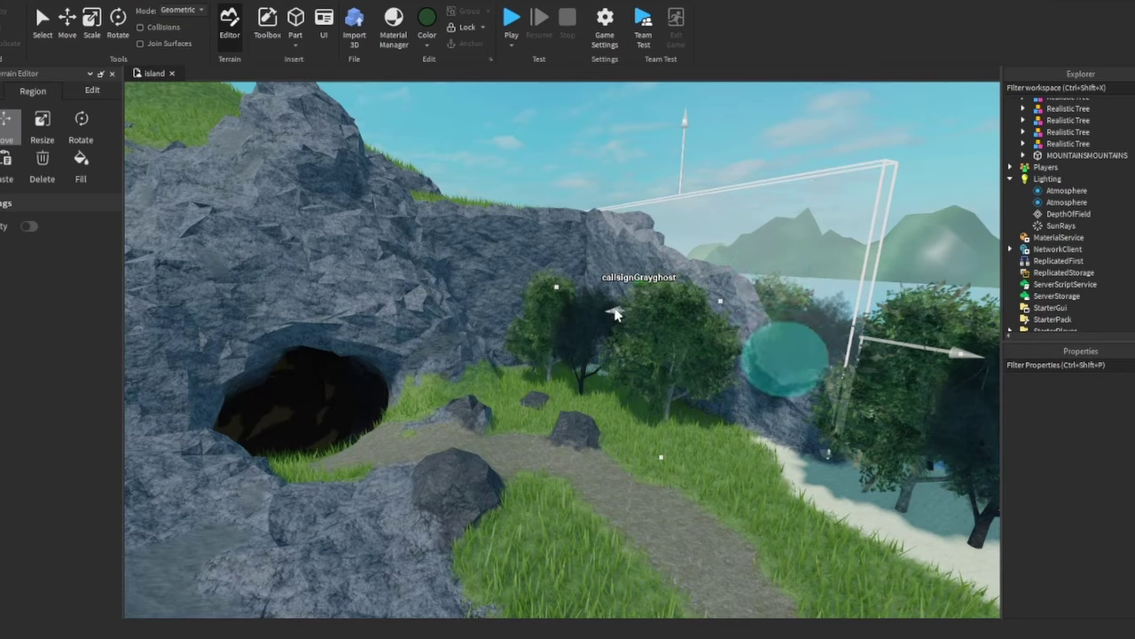
right_click_drag(660, 306, 799, 293)
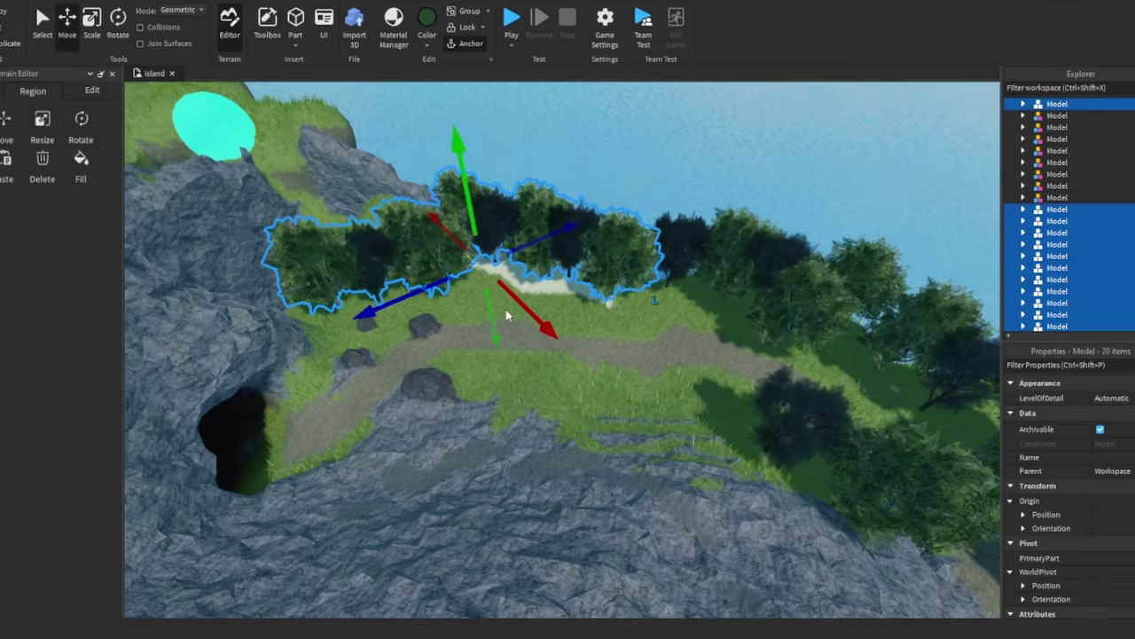
Move the 20 selected tree models from the seaward side of the path to the rock face beside the cave, and lower them
left_click_drag(508, 316, 567, 485)
scroll(470, 463, "down", 15)
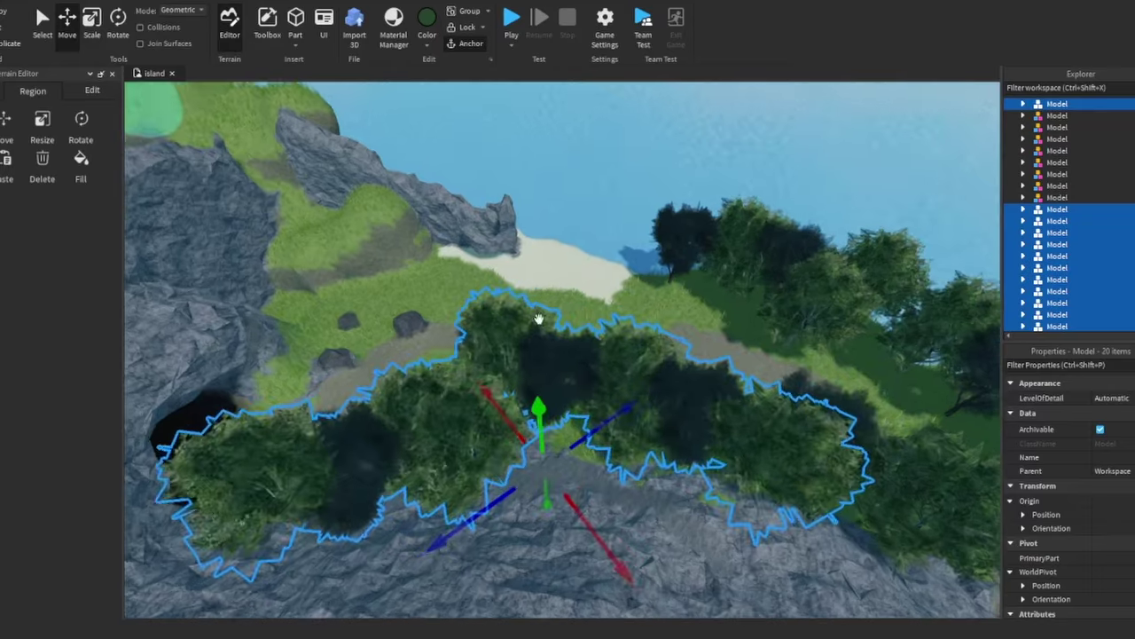
key("f")
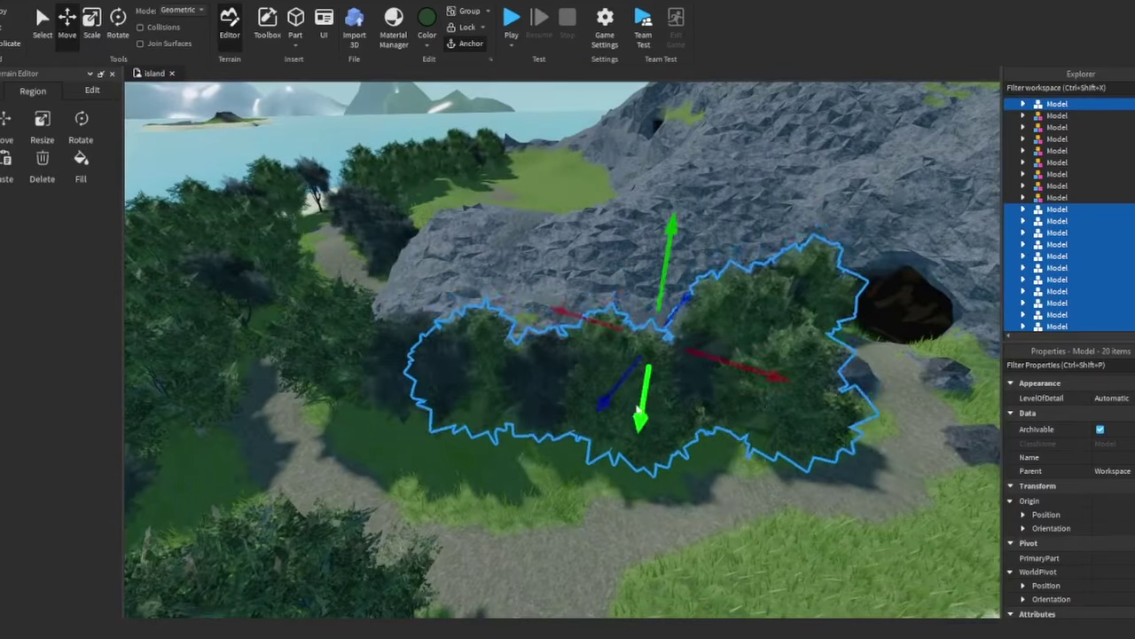
left_click_drag(621, 391, 570, 431)
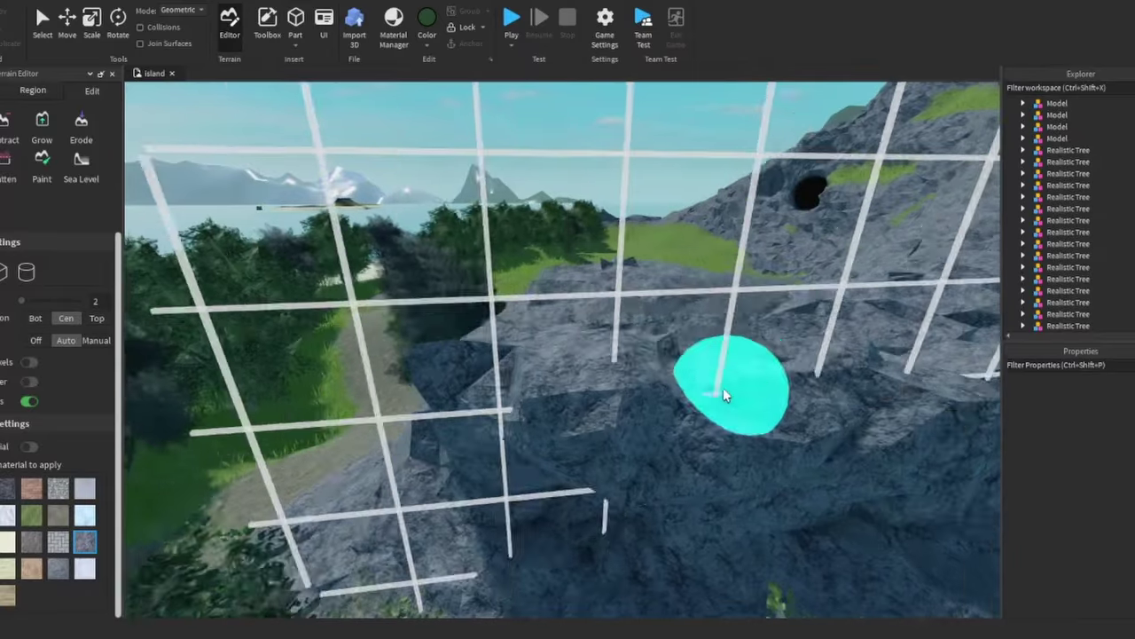
Build up the rock ledge above the trees with the Add terrain brush at size 2
scroll(724, 387, "down", 3)
mouse_move(724, 386)
right_mouse_down()
mouse_move(735, 383)
mouse_move(547, 334)
mouse_move(735, 342)
mouse_move(667, 410)
mouse_move(841, 460)
mouse_move(773, 406)
mouse_move(502, 431)
mouse_move(706, 435)
right_mouse_up()
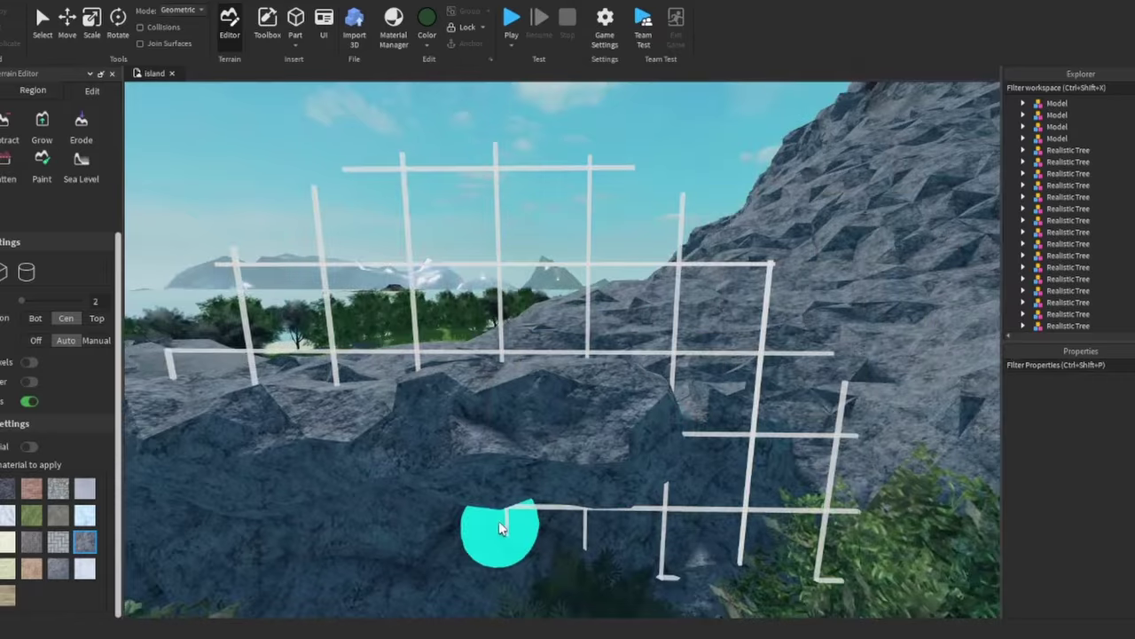
mouse_move(500, 525)
right_mouse_down()
mouse_move(609, 507)
mouse_move(633, 469)
mouse_move(609, 482)
mouse_move(832, 478)
mouse_move(773, 423)
mouse_move(520, 418)
mouse_move(768, 253)
mouse_move(748, 337)
mouse_move(405, 292)
mouse_move(755, 338)
mouse_move(593, 319)
mouse_move(626, 346)
mouse_move(522, 325)
mouse_move(750, 309)
mouse_move(760, 268)
right_mouse_up()
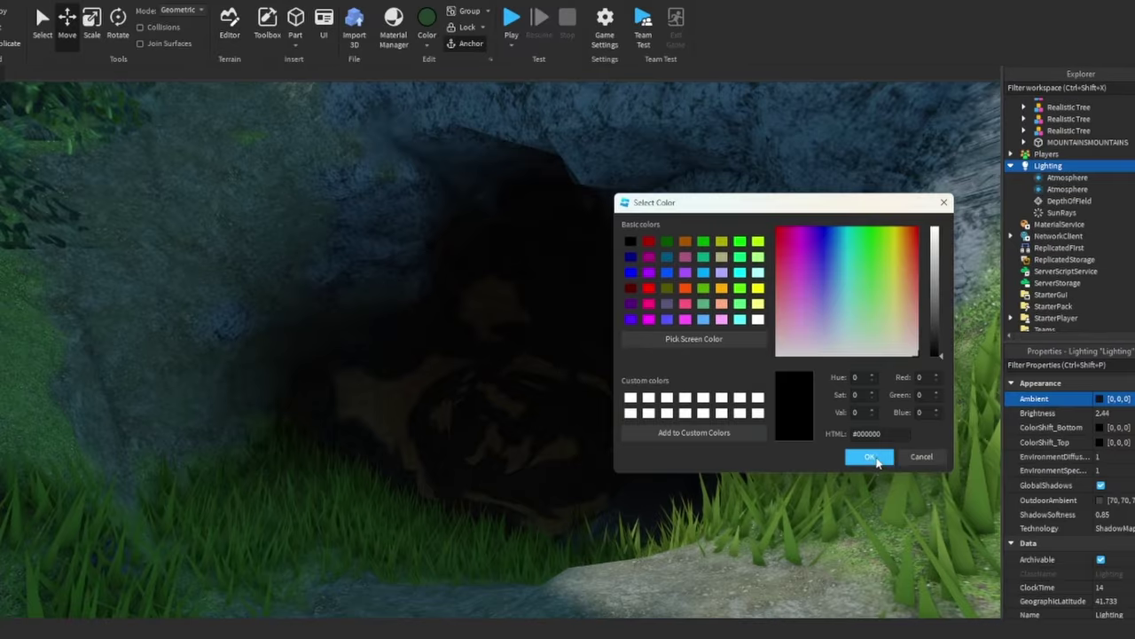
Set the Lighting's Ambient colour to #000000 and its Brightness to 0, and check the cave's darkness
left_click(869, 456)
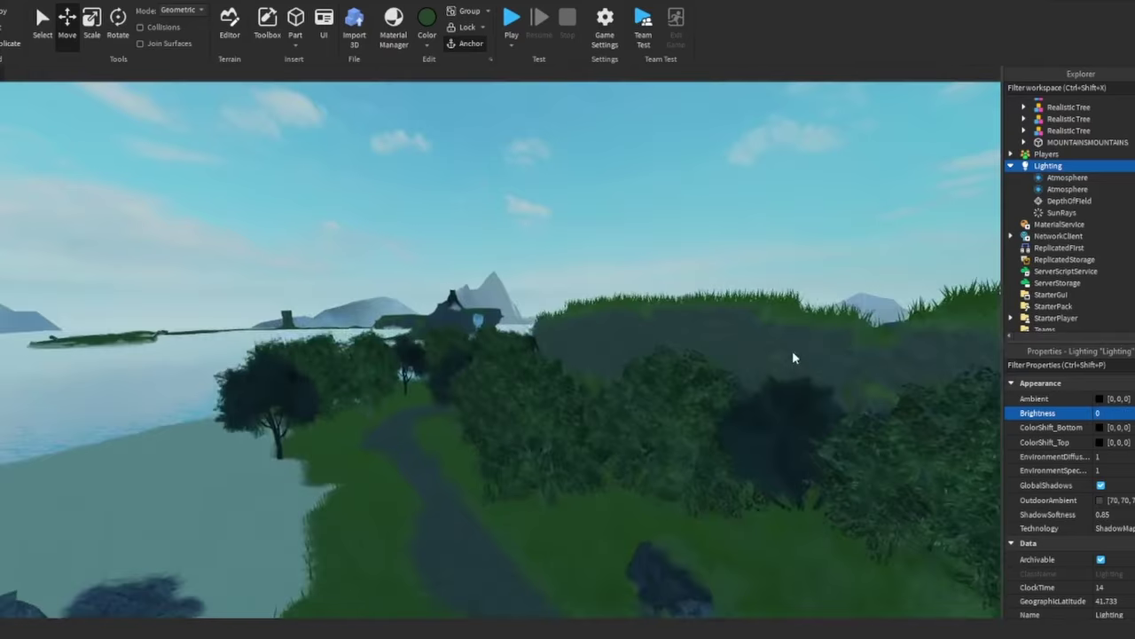
key("w")
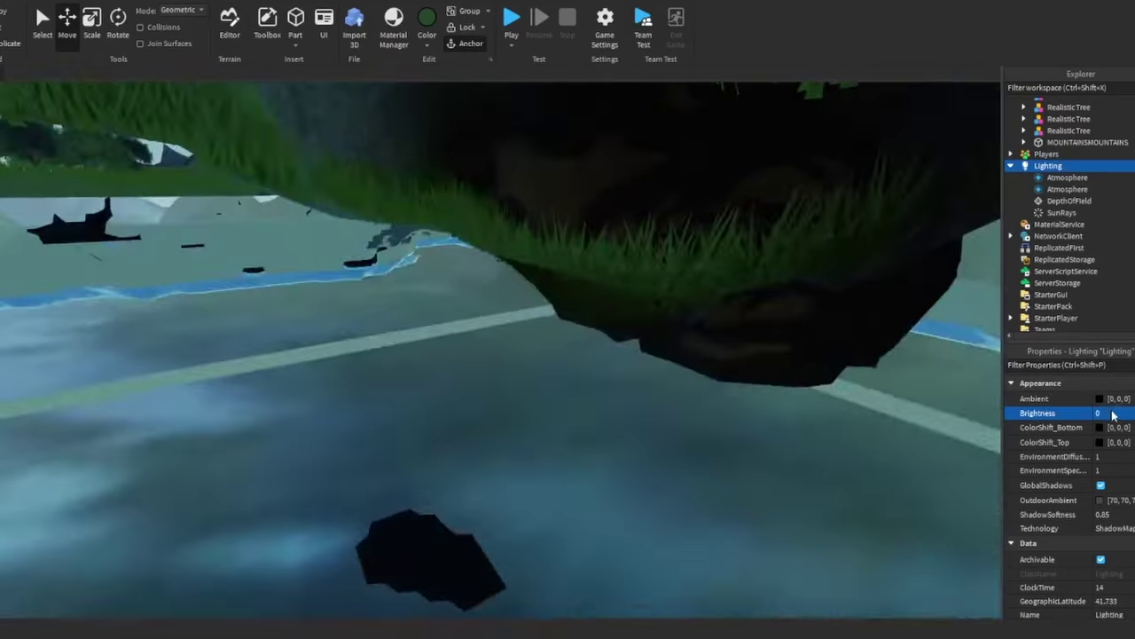
left_click(1113, 414)
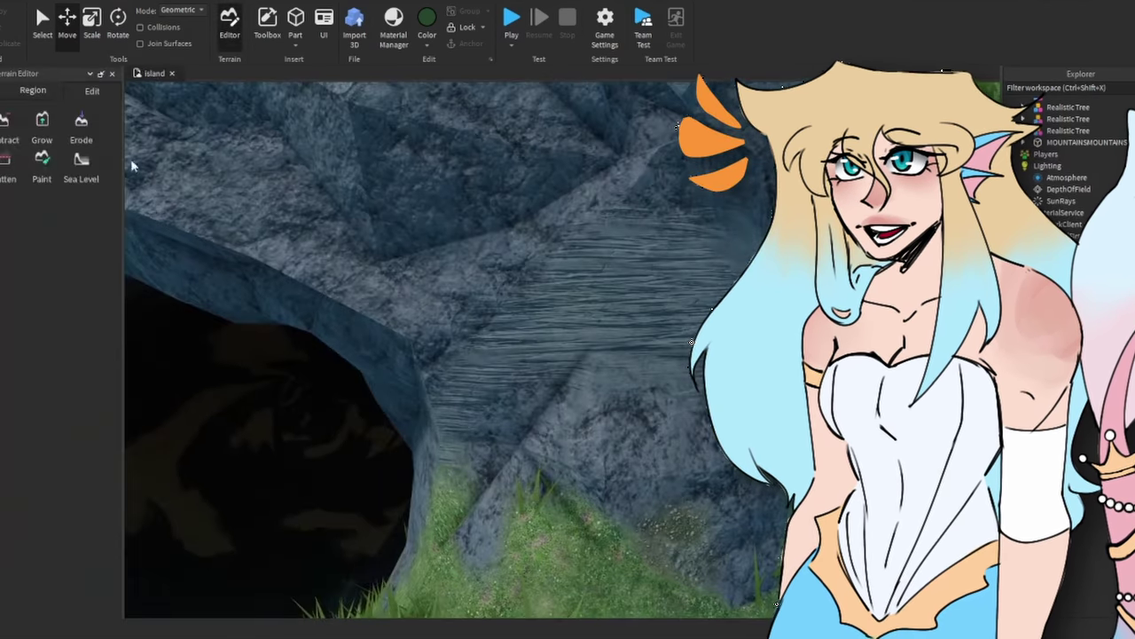
Paint the slope around the cave with dark rock material at brush size 6, and flatten the cave-mouth ground at size 10
left_click(41, 168)
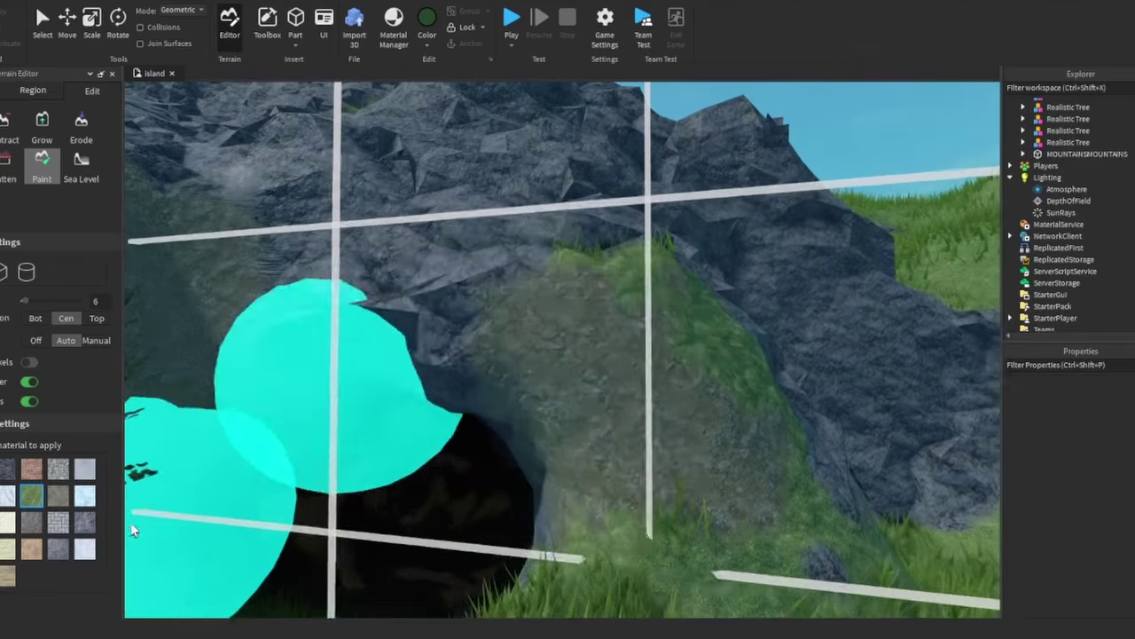
left_click(84, 522)
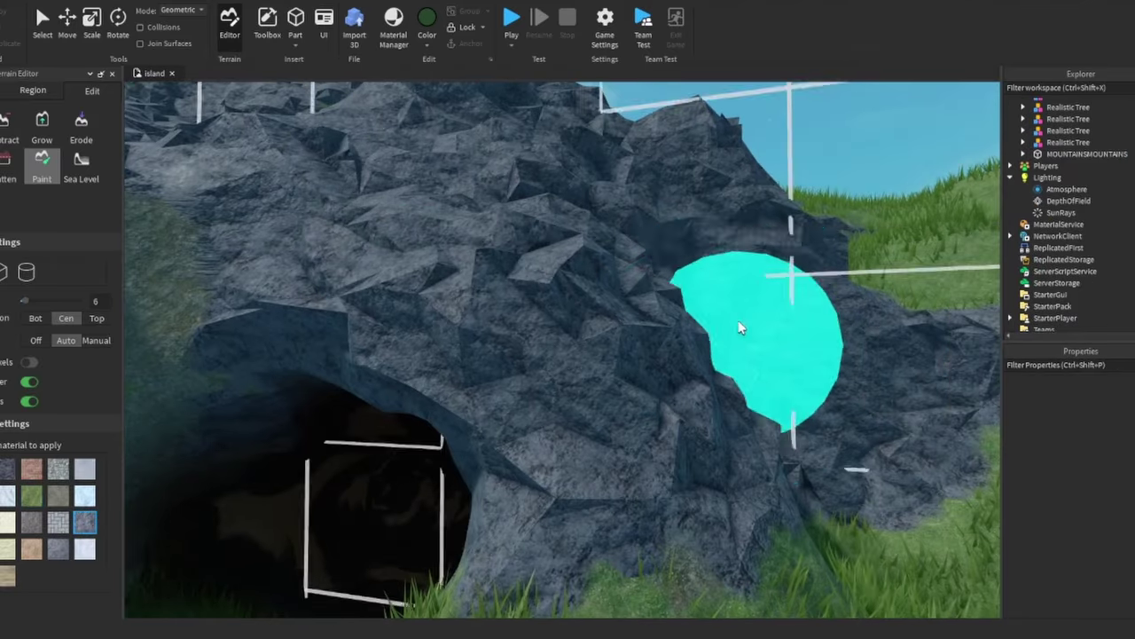
left_click(7, 164)
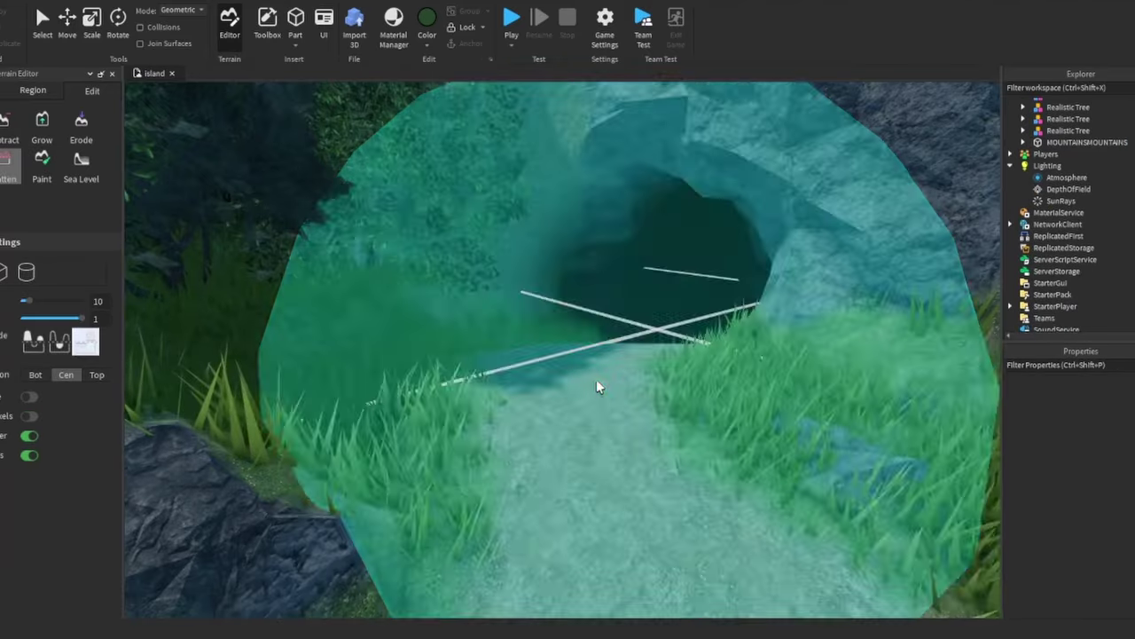
key("s")
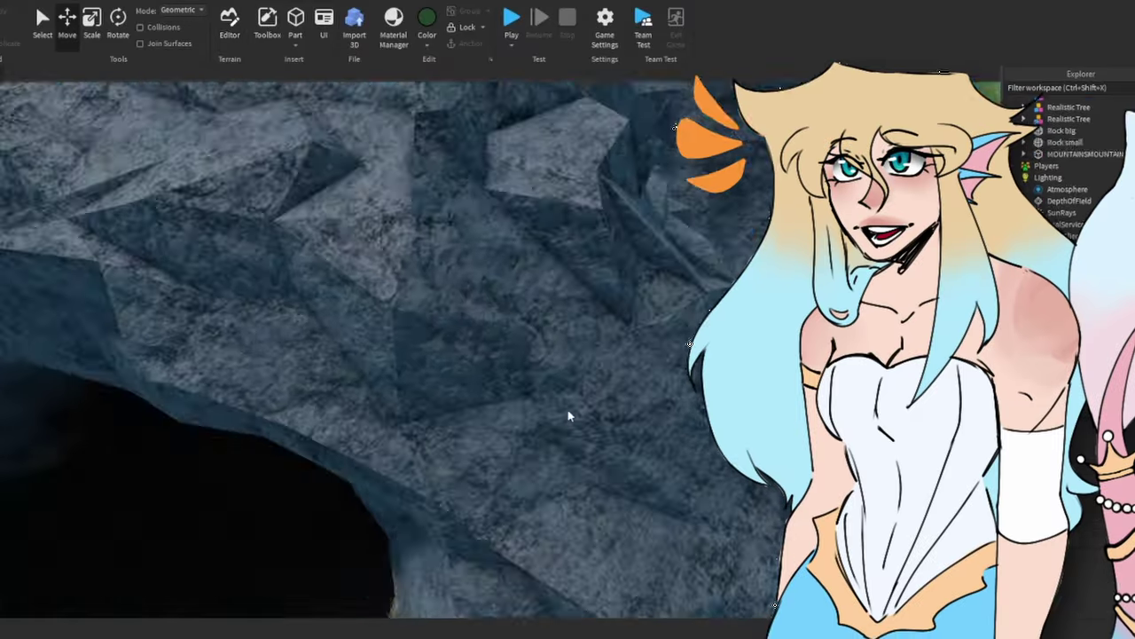
Place the character models on the path in front of the cave mouth and rotate them into position
key("w")
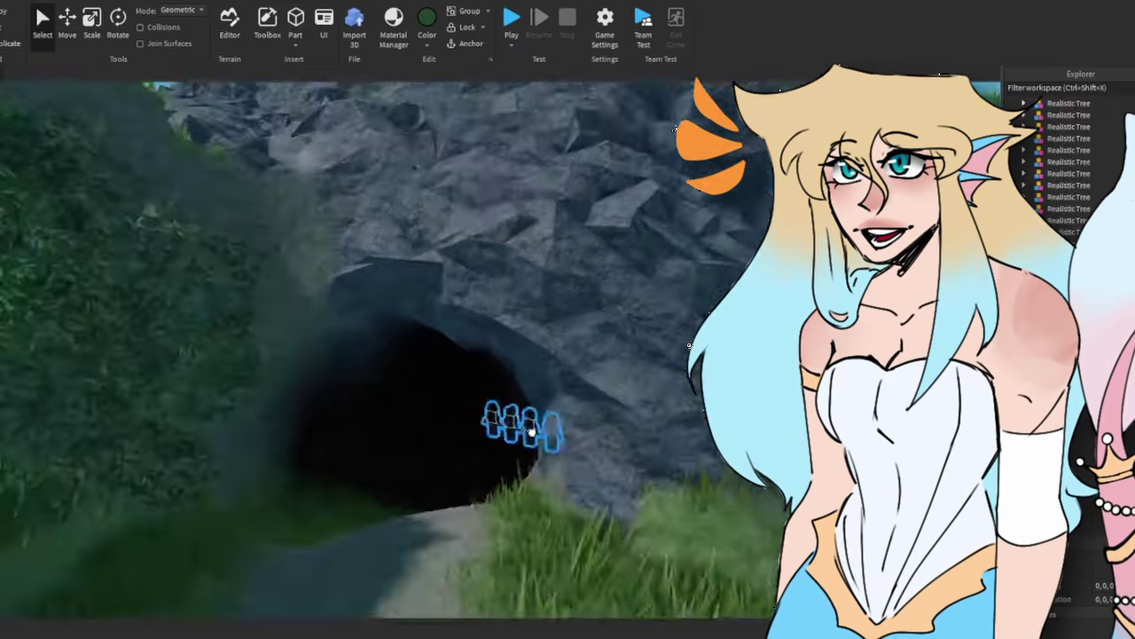
key("w")
left_click(558, 483)
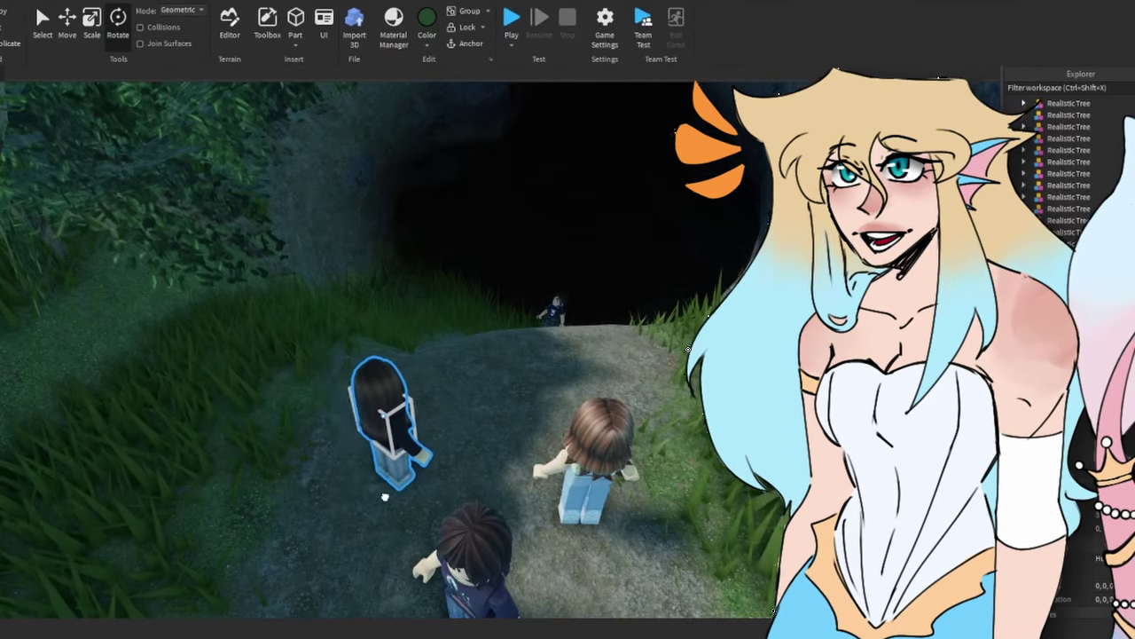
left_click(395, 479)
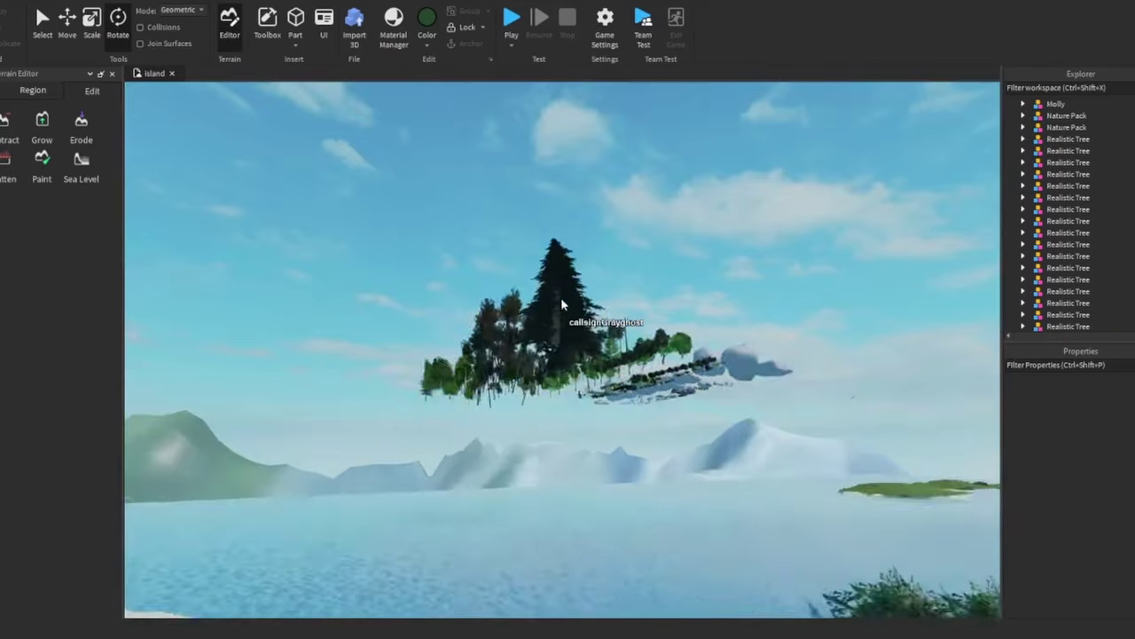
key("w")
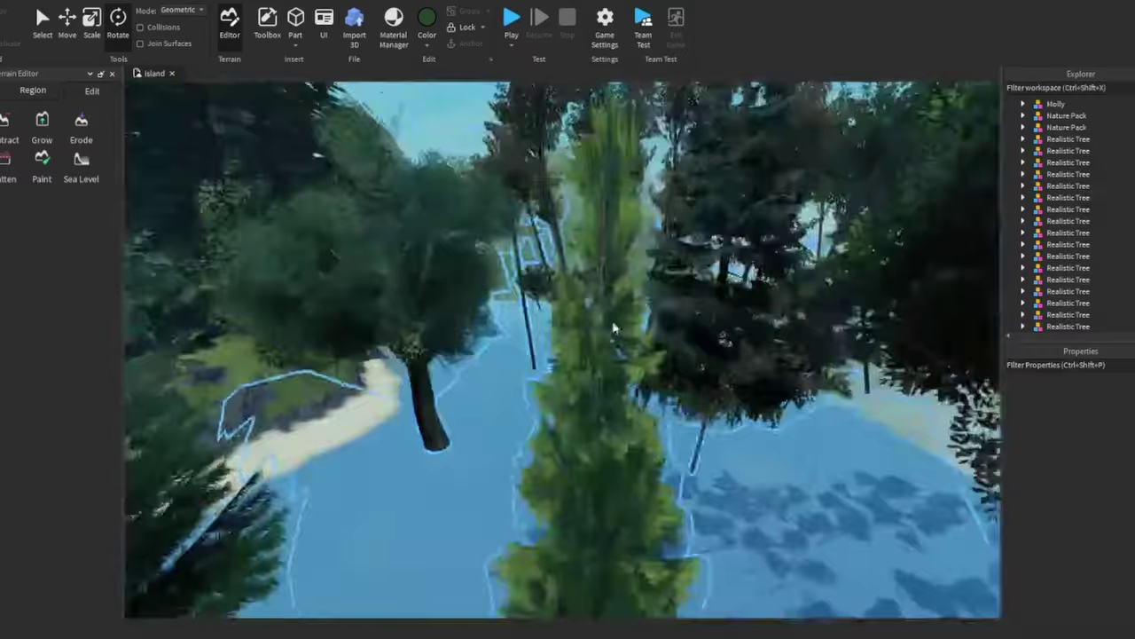
key("w")
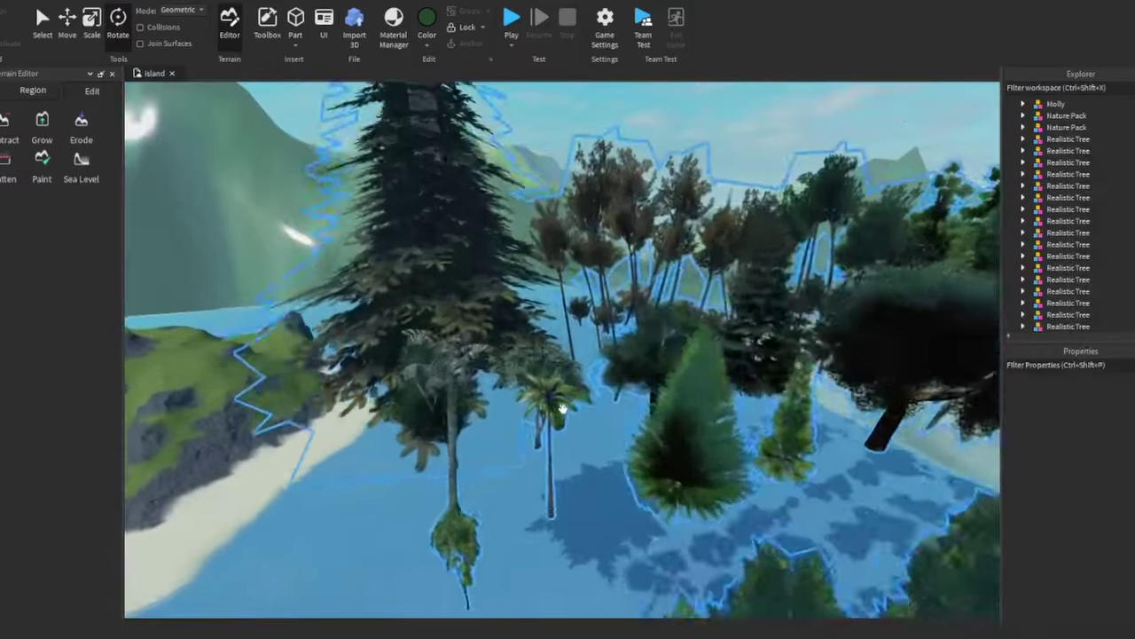
key("w")
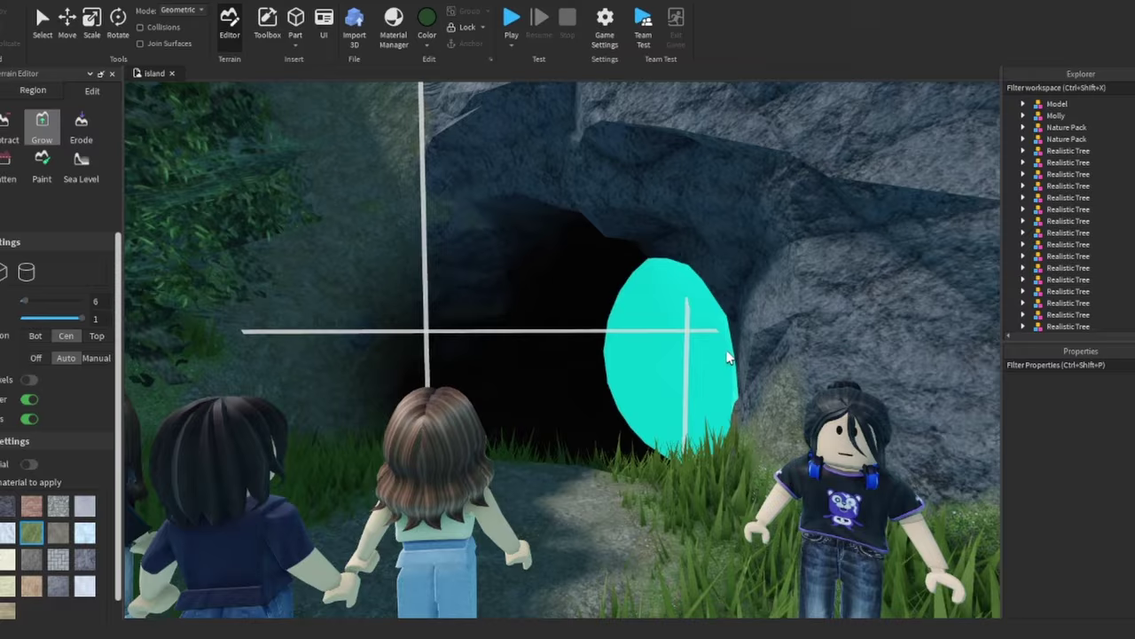
Choose the brown ground material for the Grow brush and set the Lighting's Ambient colour to a light grey with a red value of 243
key("w")
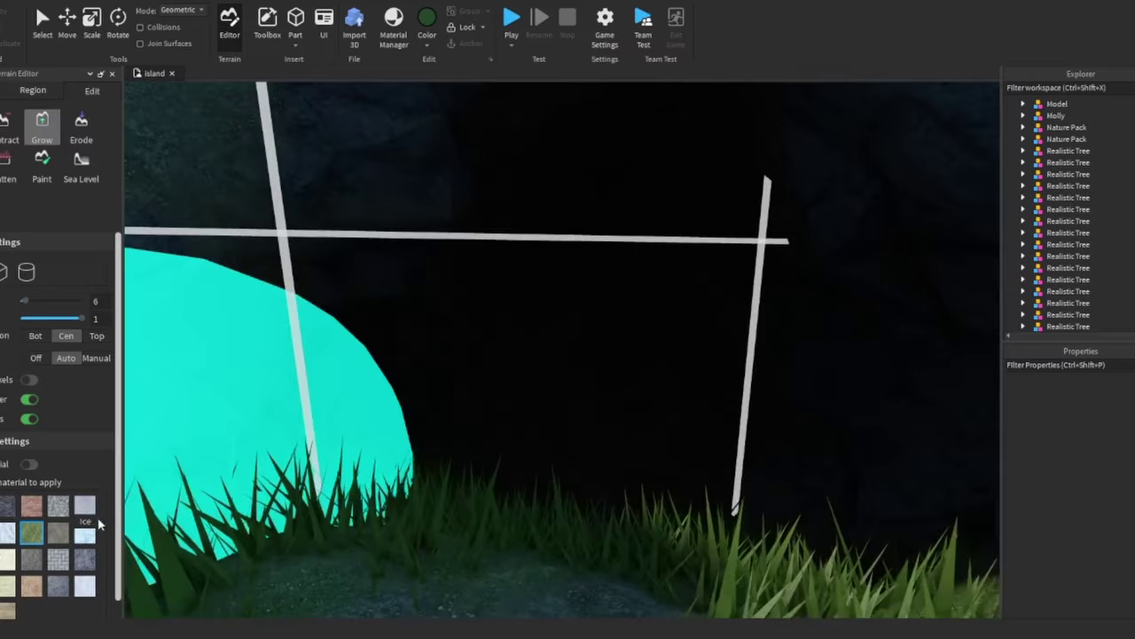
key("w")
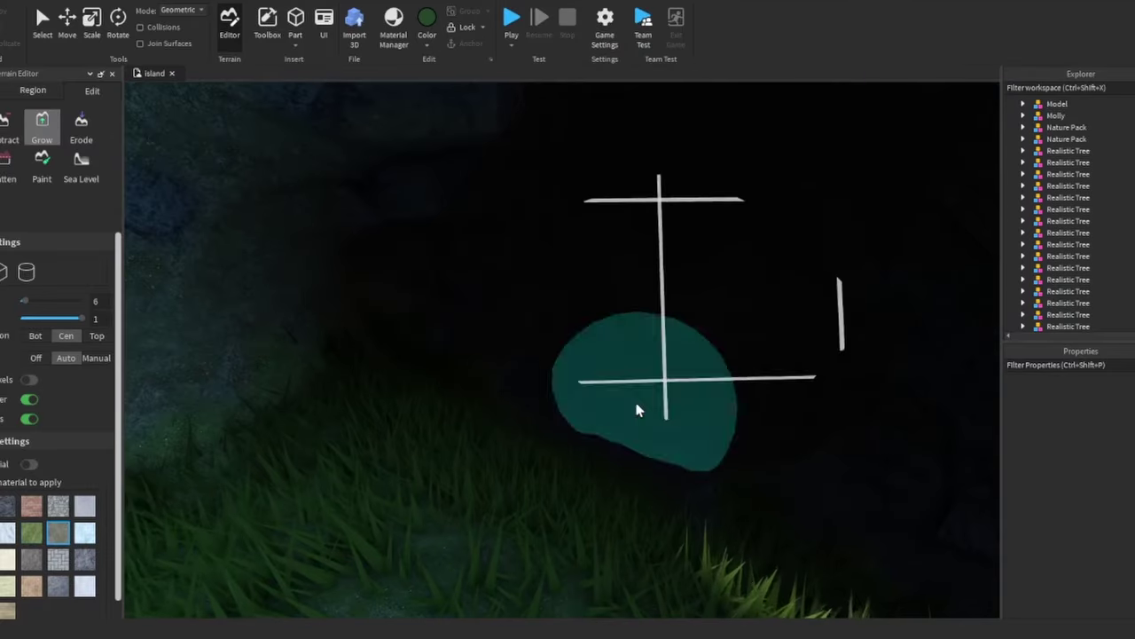
key("w")
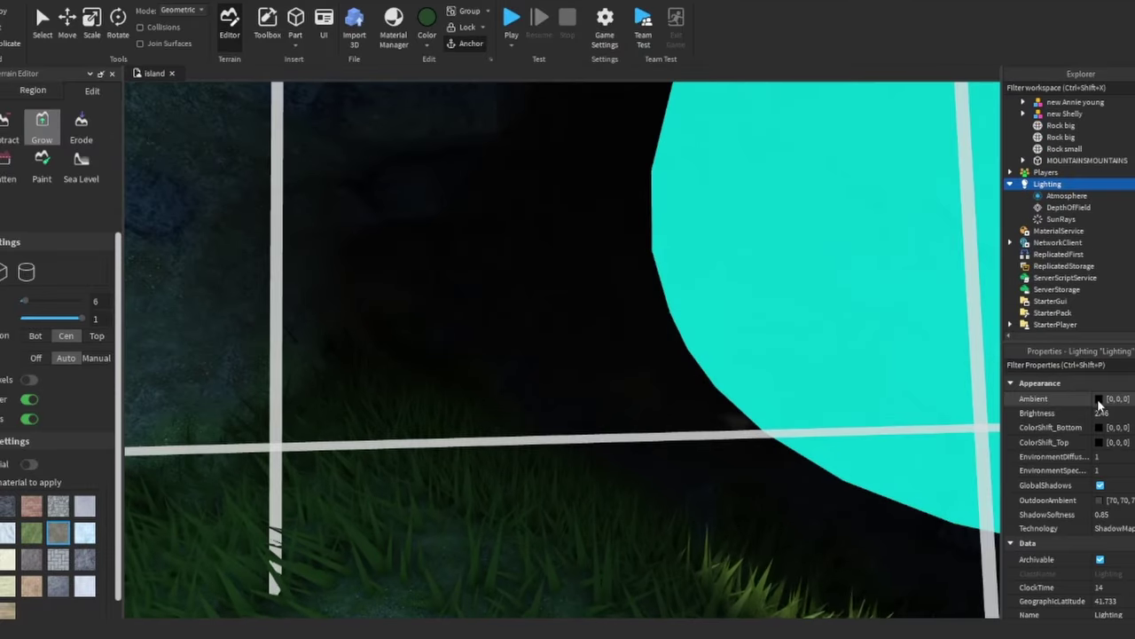
left_click(1100, 399)
left_click(717, 202)
left_click(697, 420)
Build up the cave floor from the grassy entrance to the back wall using the Grow brush at size 6 and brown ground material
scroll(526, 502, "down", 5)
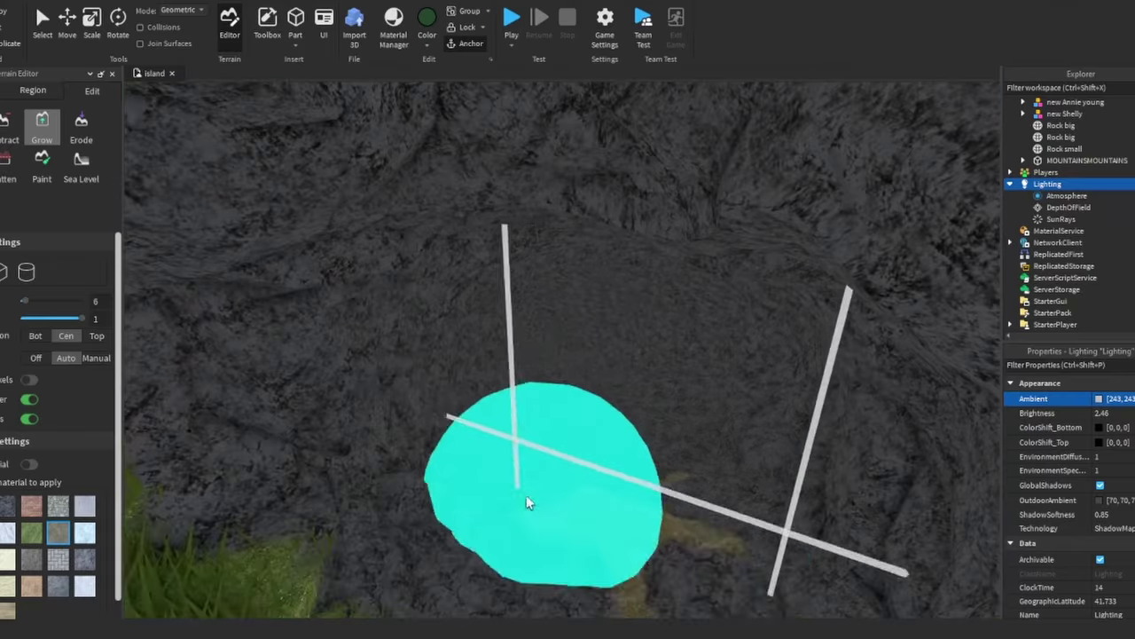
scroll(621, 503, "up", 3)
scroll(736, 532, "down", 3)
scroll(621, 532, "up", 3)
scroll(709, 510, "down", 3)
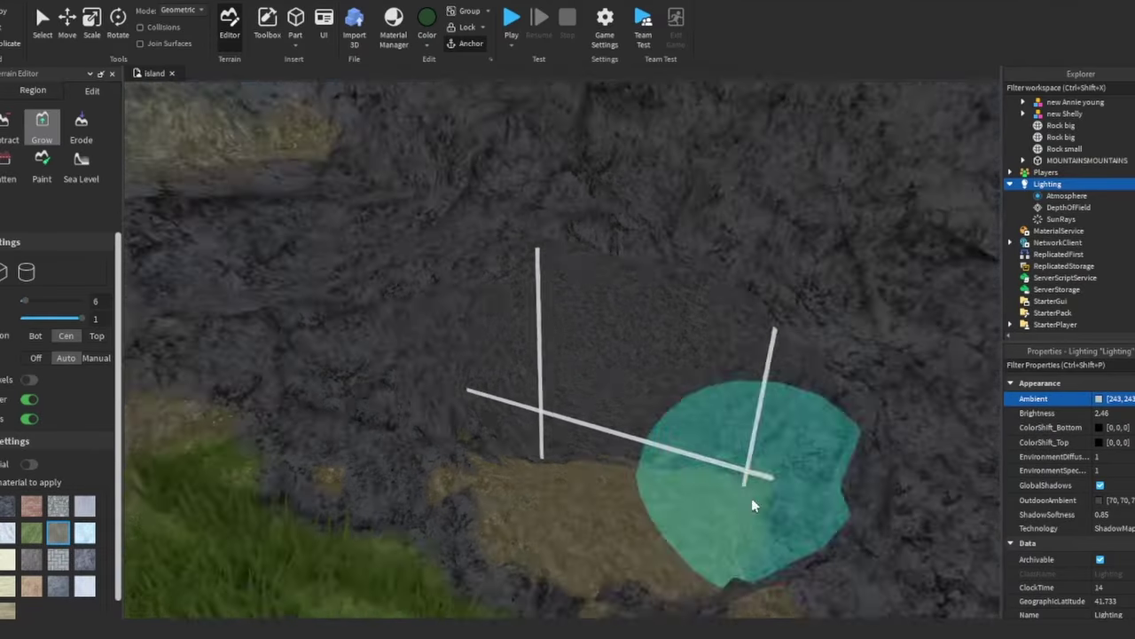
scroll(683, 491, "up", 3)
scroll(647, 483, "down", 3)
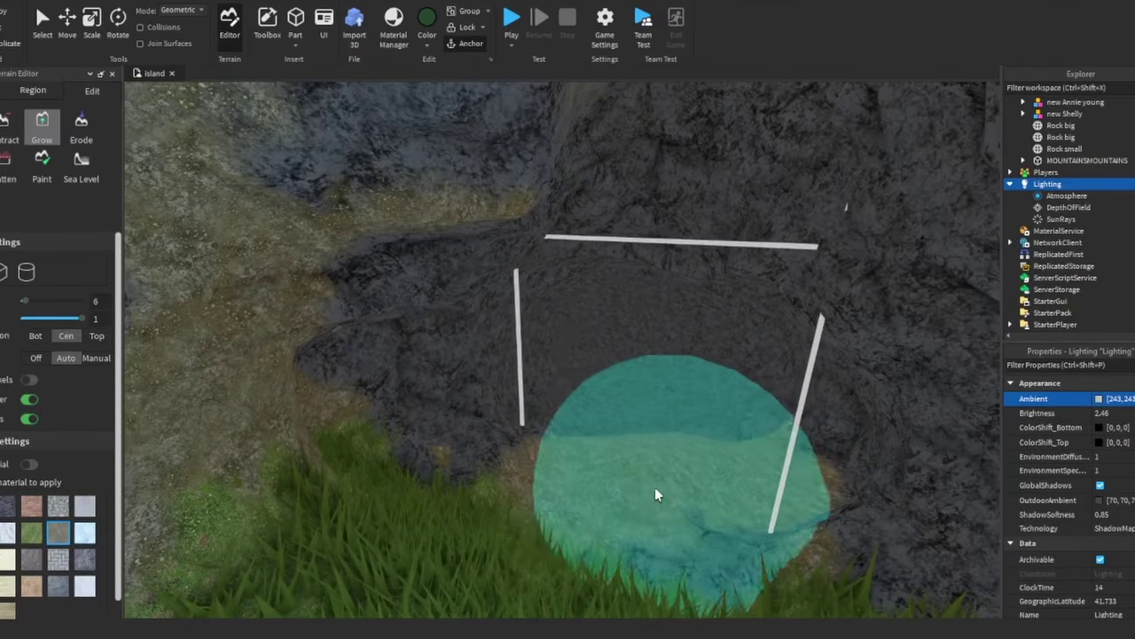
scroll(724, 393, "up", 5)
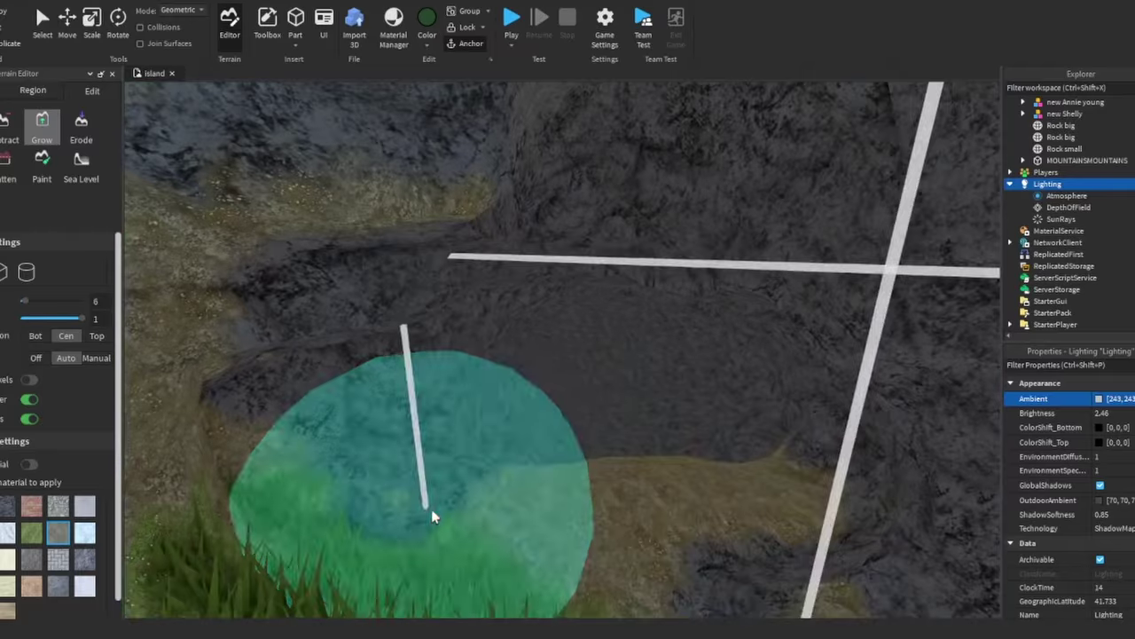
scroll(576, 507, "down", 5)
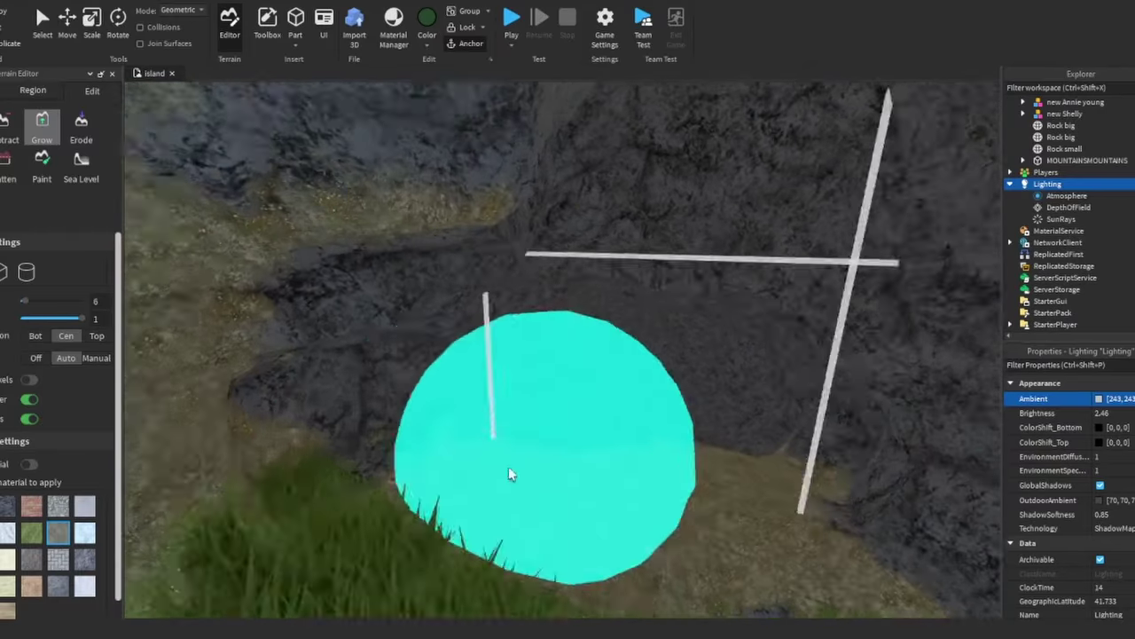
scroll(609, 472, "down", 5)
scroll(662, 375, "up", 2)
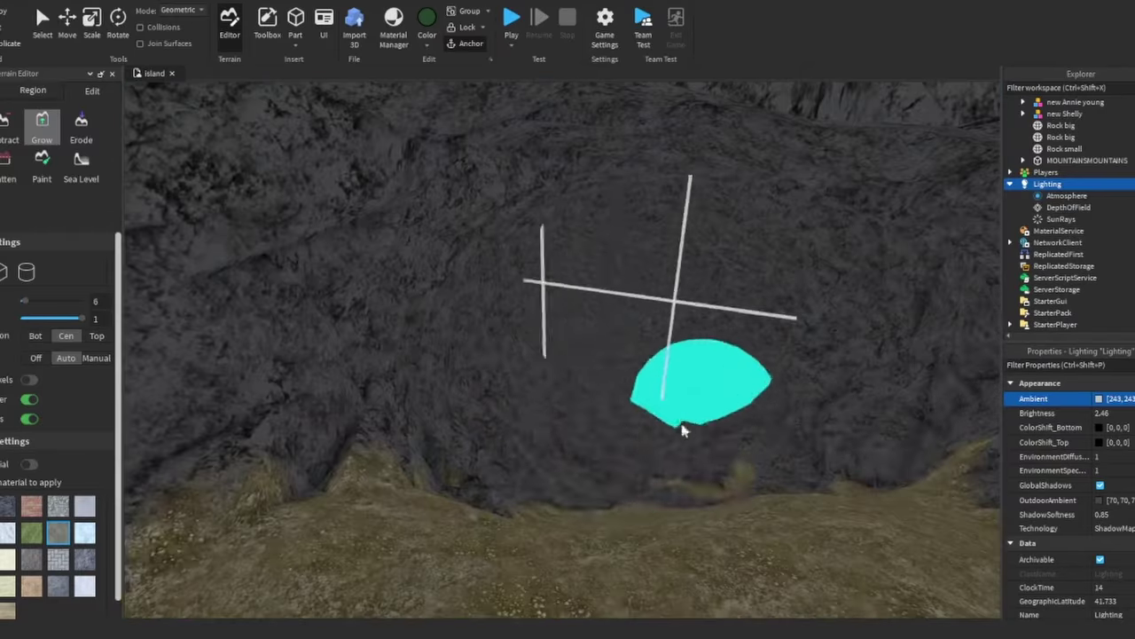
Raise the path around the character models in front of the cave using the Grow brush at size 6
scroll(560, 499, "down", 8)
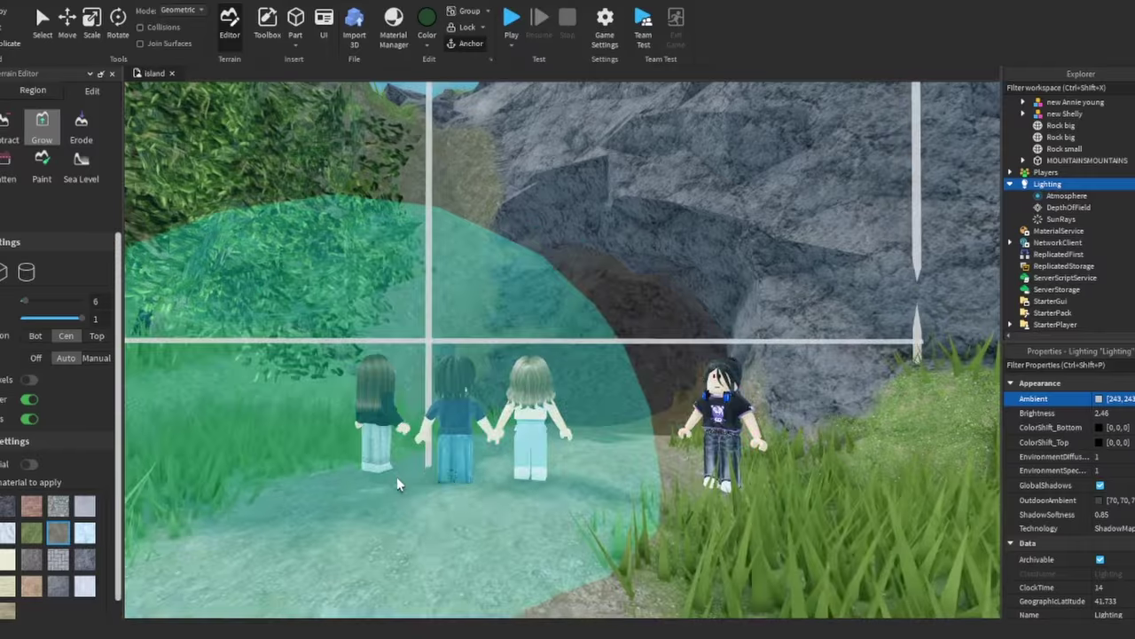
scroll(507, 474, "up", 4)
scroll(586, 382, "down", 4)
scroll(641, 221, "up", 5)
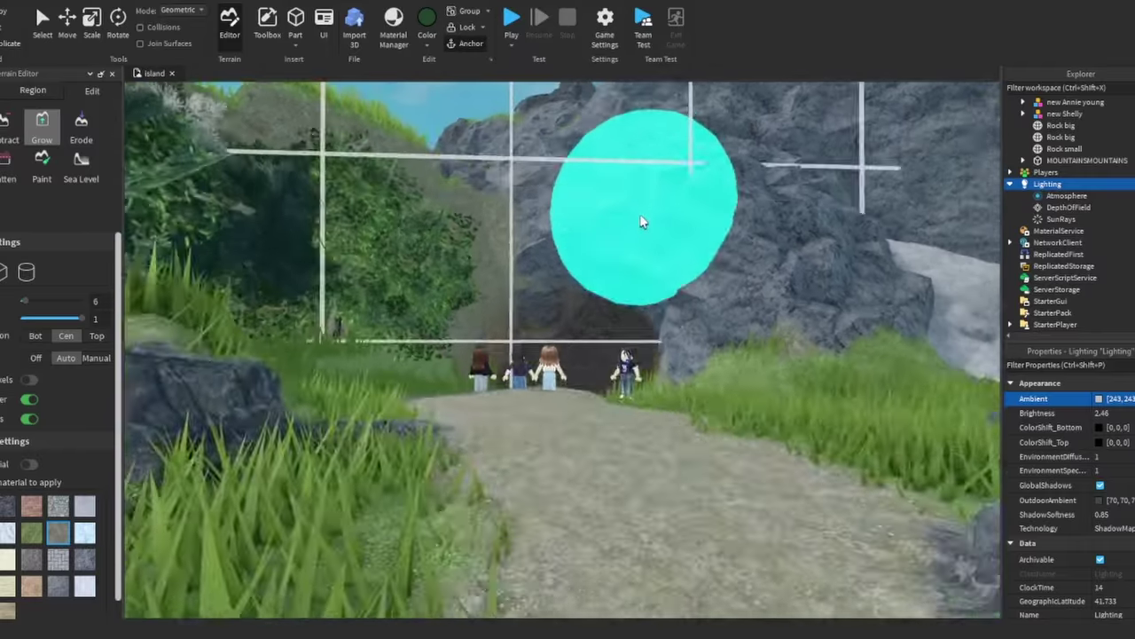
scroll(642, 222, "down", 5)
left_click(42, 125)
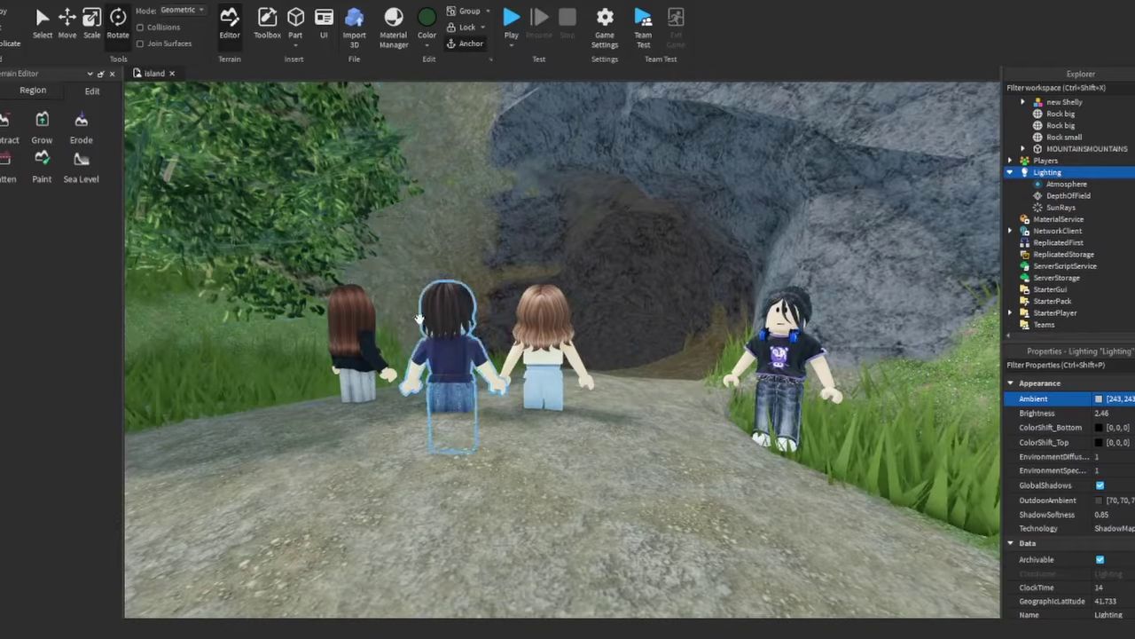
Lower the path around the character models with the Erode brush at size 6 so their feet are clear of the ground
scroll(578, 343, "down", 2)
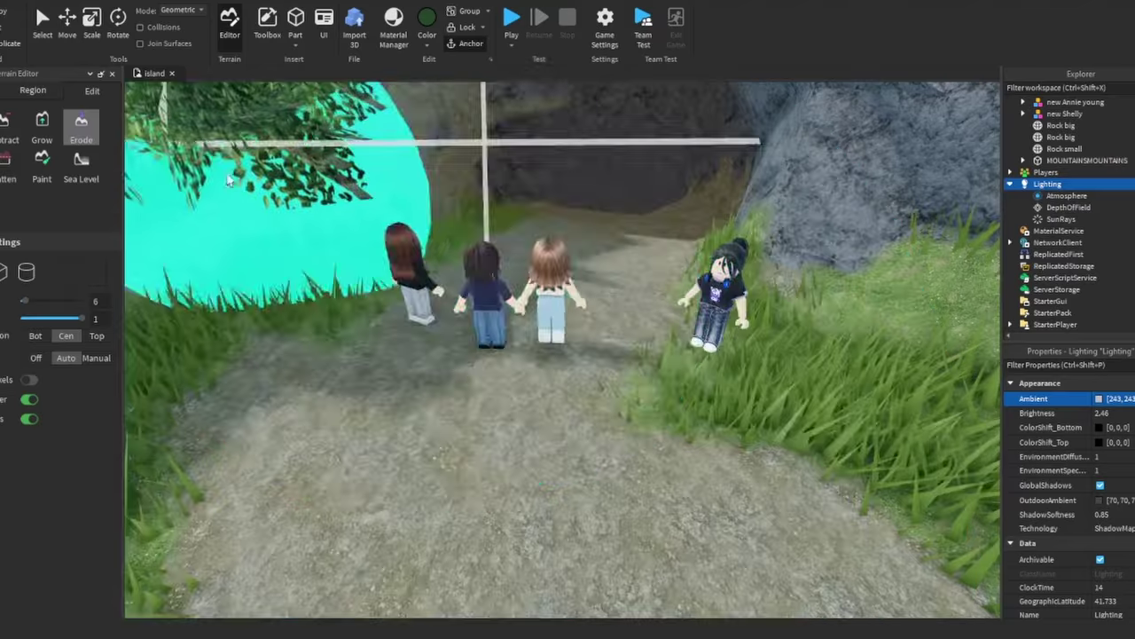
scroll(753, 381, "up", 6)
scroll(752, 381, "down", 6)
Add dark rock on both sides of the cave entrance at brush size 2 to narrow the opening
scroll(754, 383, "up", 7)
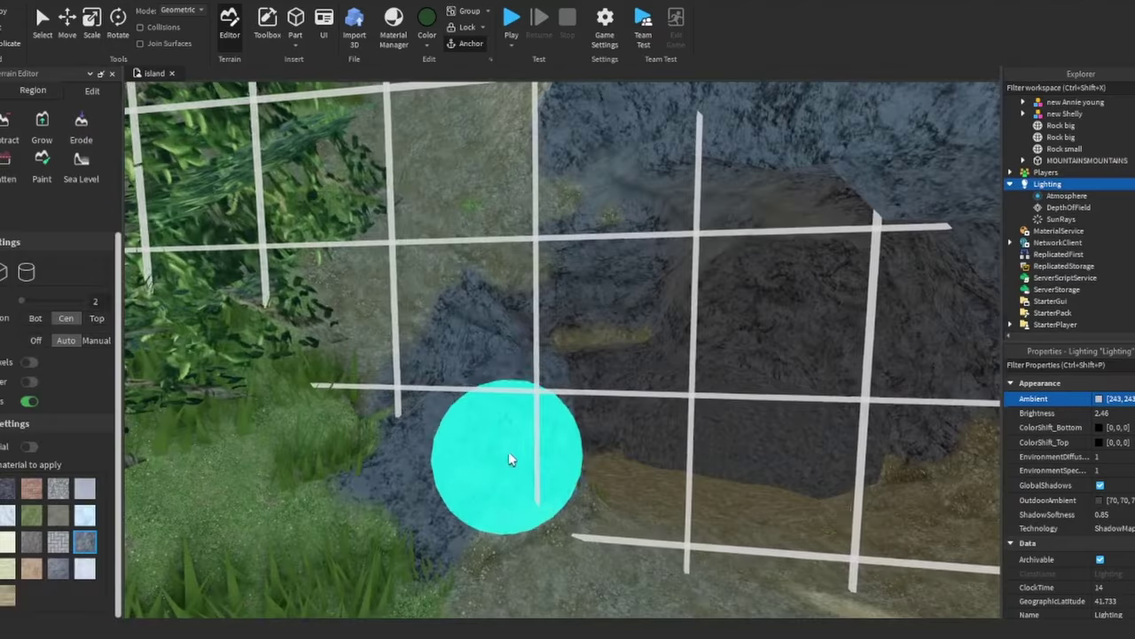
scroll(761, 393, "down", 5)
scroll(839, 282, "up", 2)
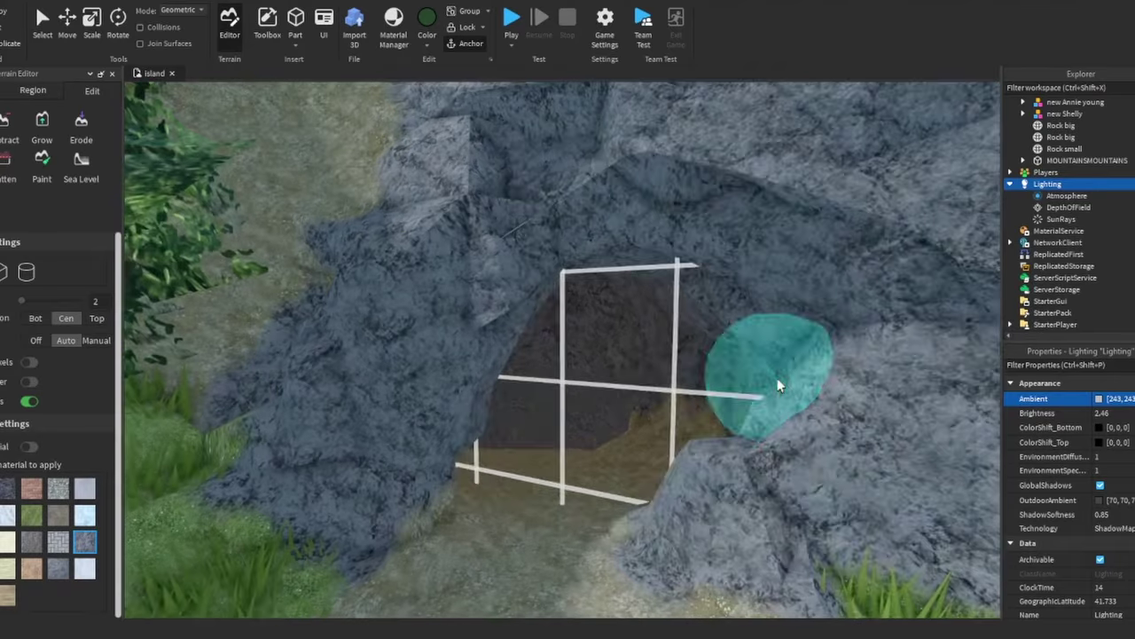
Carve the rock around the narrowed cave opening with the Subtract brush at size 1 to reshape the entrance
scroll(772, 180, "down", 5)
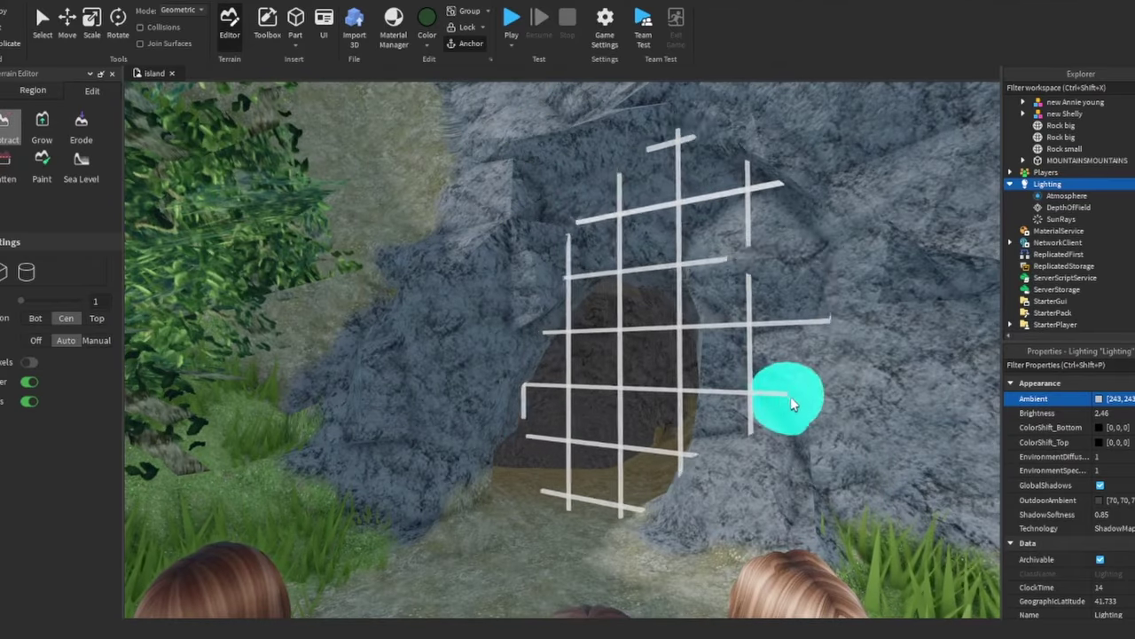
scroll(522, 333, "up", 2)
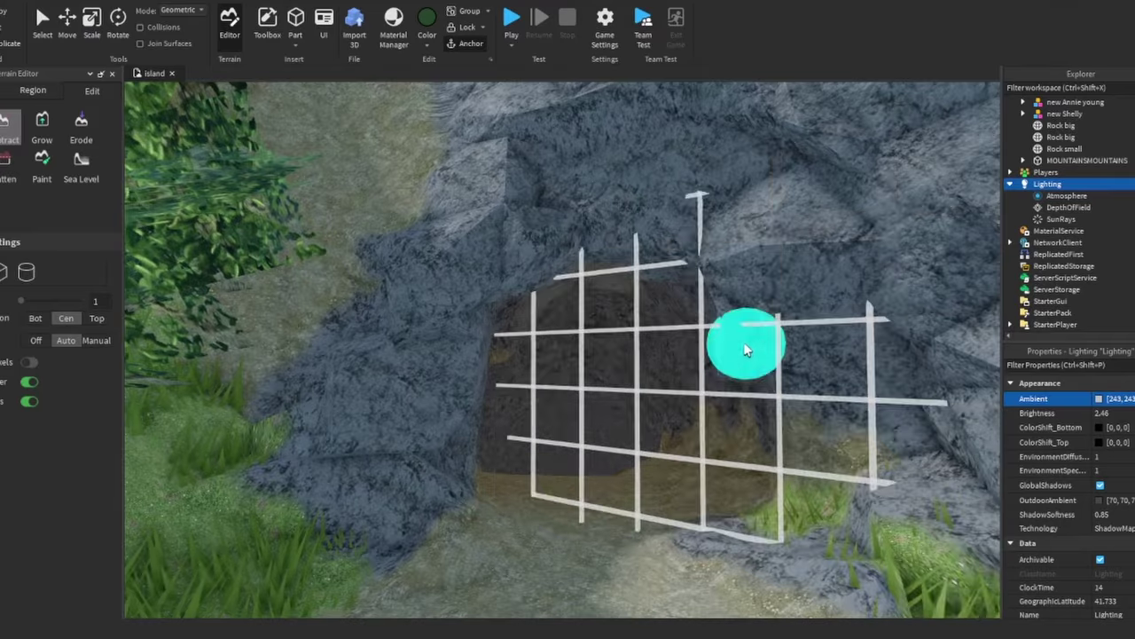
scroll(745, 351, "down", 3)
scroll(444, 266, "up", 4)
scroll(585, 186, "down", 3)
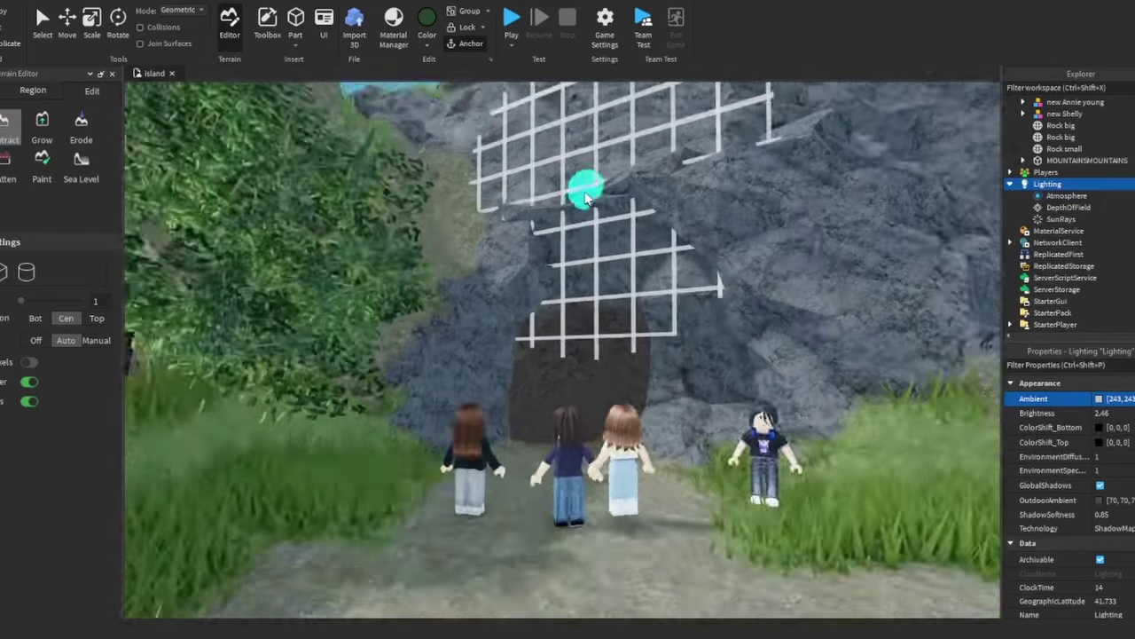
Build up a continuous rock wall between the trees and the sandy beach with the Add brush at size 2
scroll(649, 455, "up", 6)
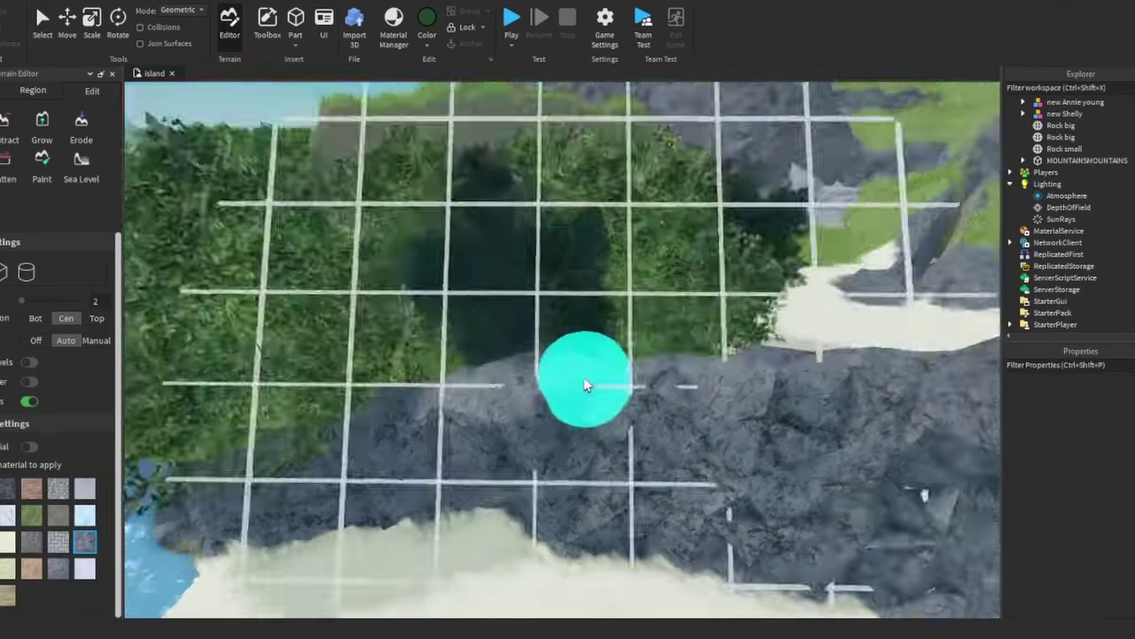
mouse_move(585, 385)
right_mouse_down()
mouse_move(545, 368)
mouse_move(563, 350)
mouse_move(719, 367)
mouse_move(765, 354)
right_mouse_up()
scroll(765, 354, "down", 3)
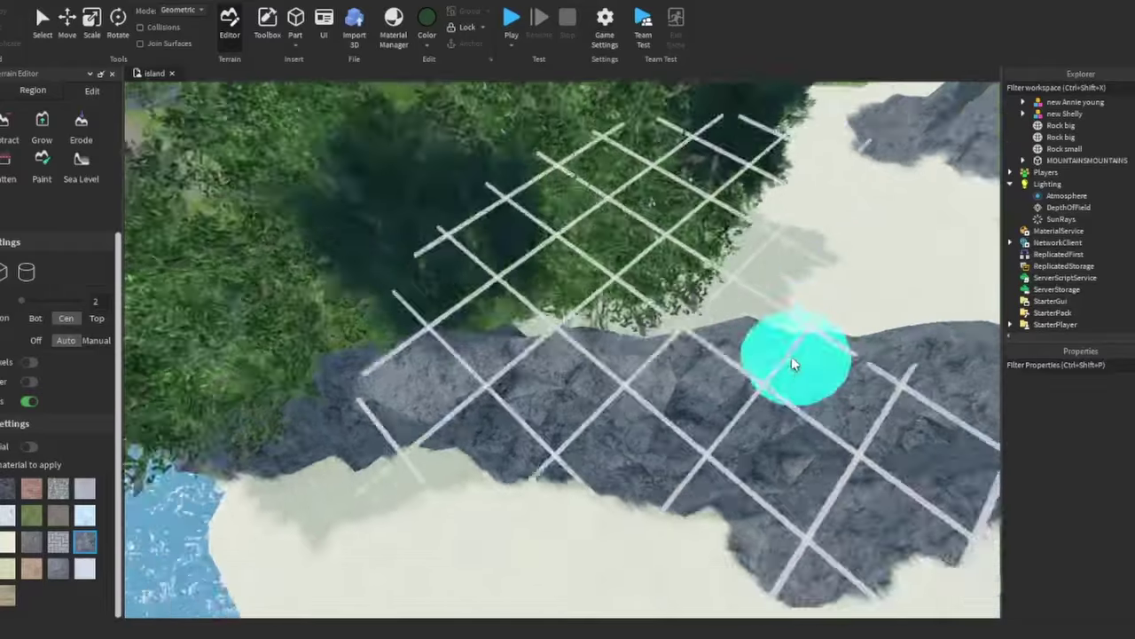
scroll(595, 381, "up", 4)
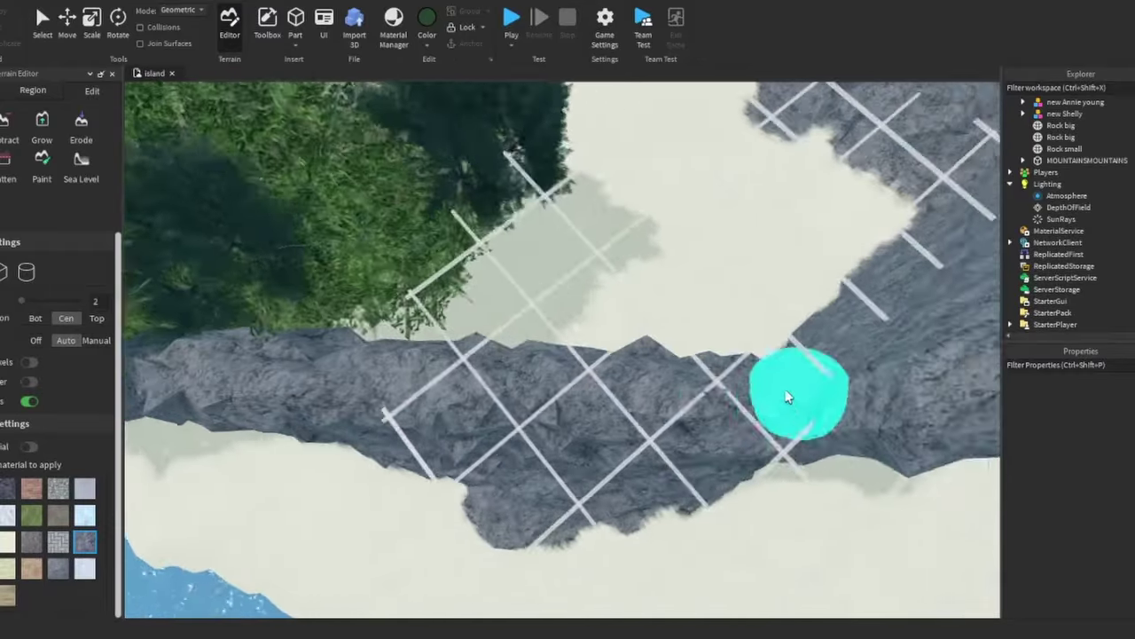
mouse_move(786, 396)
right_mouse_down()
mouse_move(611, 393)
mouse_move(781, 393)
mouse_move(766, 381)
mouse_move(780, 337)
right_mouse_up()
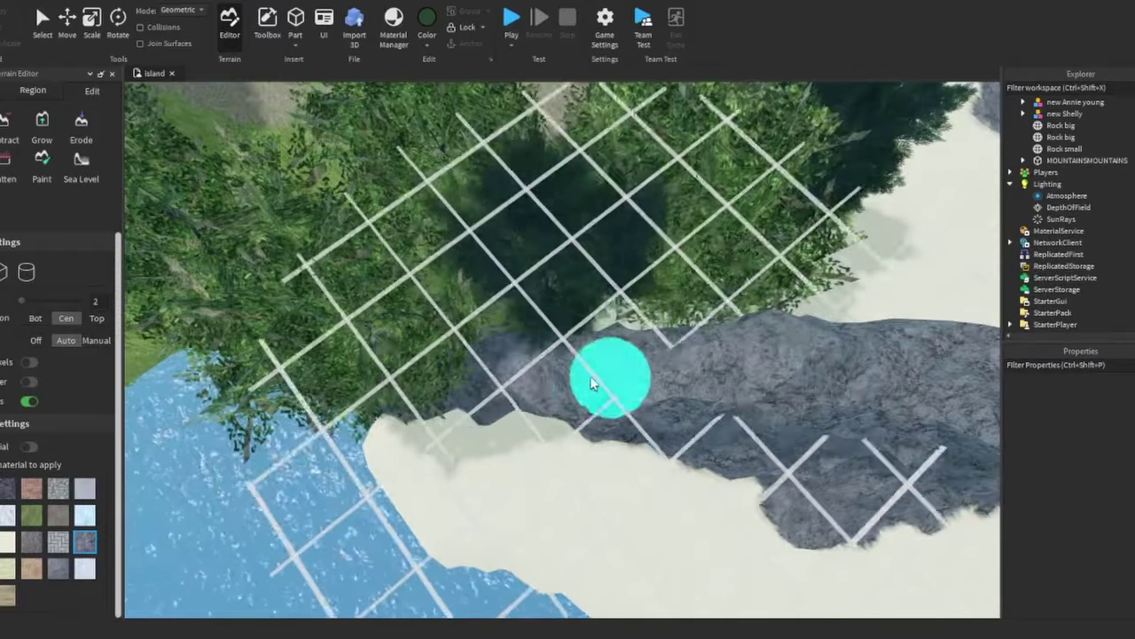
right_click_drag(681, 353, 634, 480)
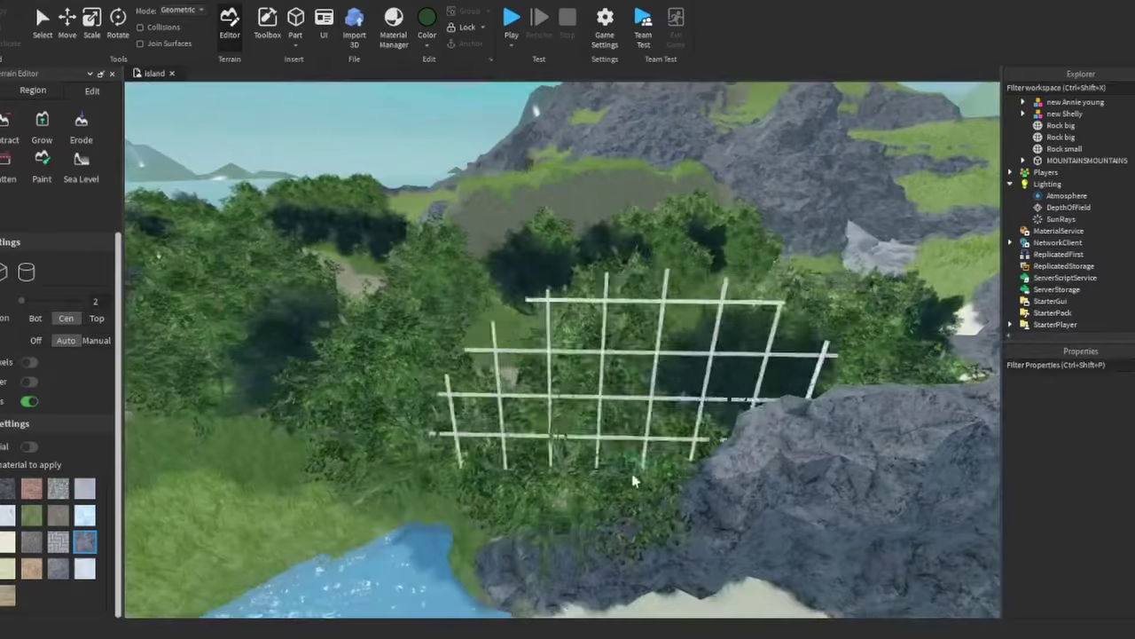
scroll(790, 401, "up", 5)
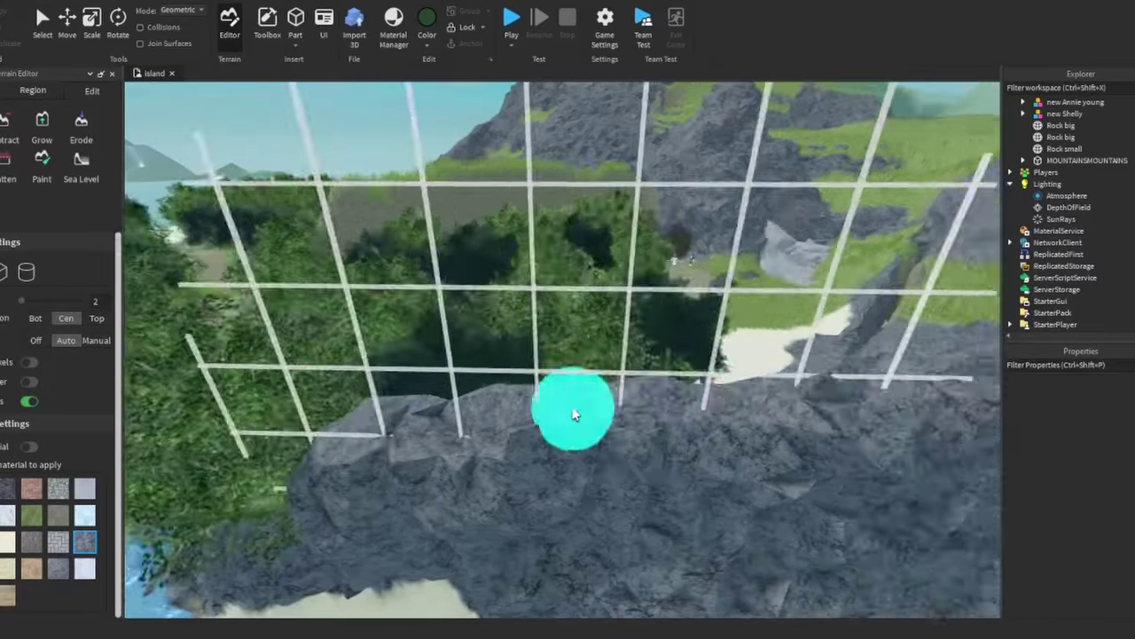
mouse_move(553, 477)
right_mouse_down()
mouse_move(595, 443)
mouse_move(874, 441)
mouse_move(761, 418)
mouse_move(337, 451)
mouse_move(735, 418)
mouse_move(396, 425)
right_mouse_up()
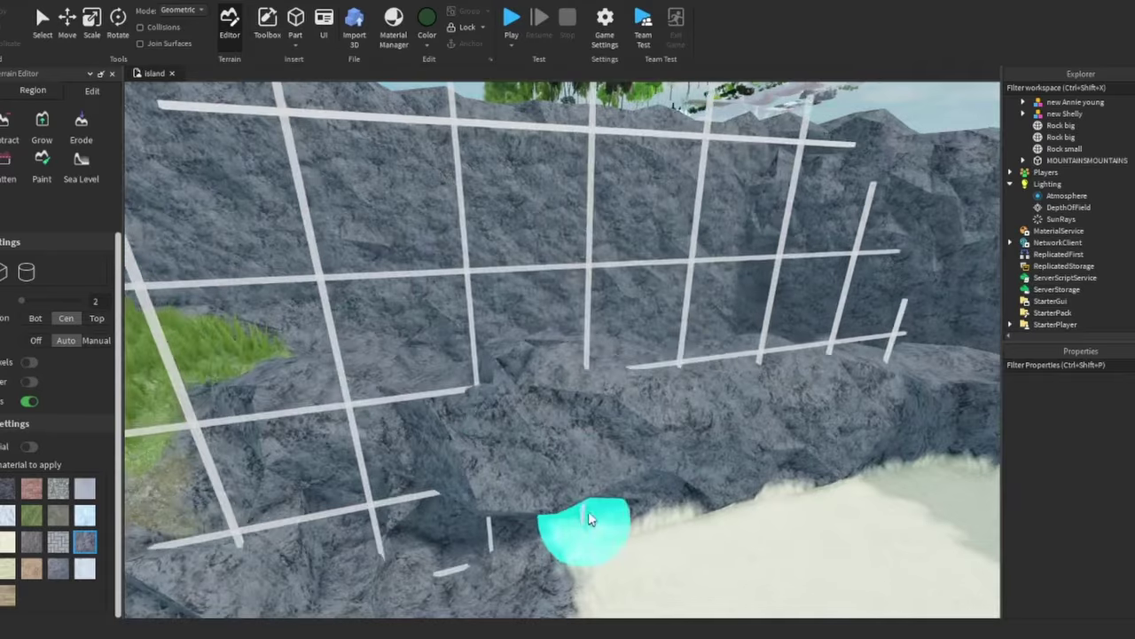
Paint the low rock ledge and sand in front of the rock wall with grass and patches of ground at brush size 6
right_click_drag(588, 518, 811, 469)
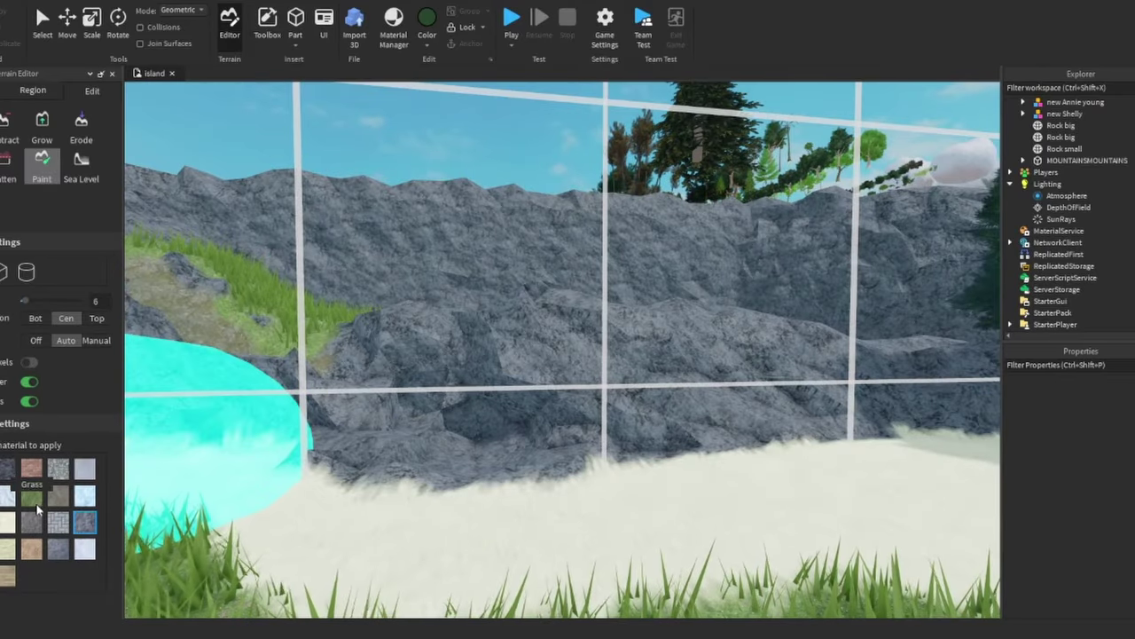
left_click_drag(535, 353, 375, 418)
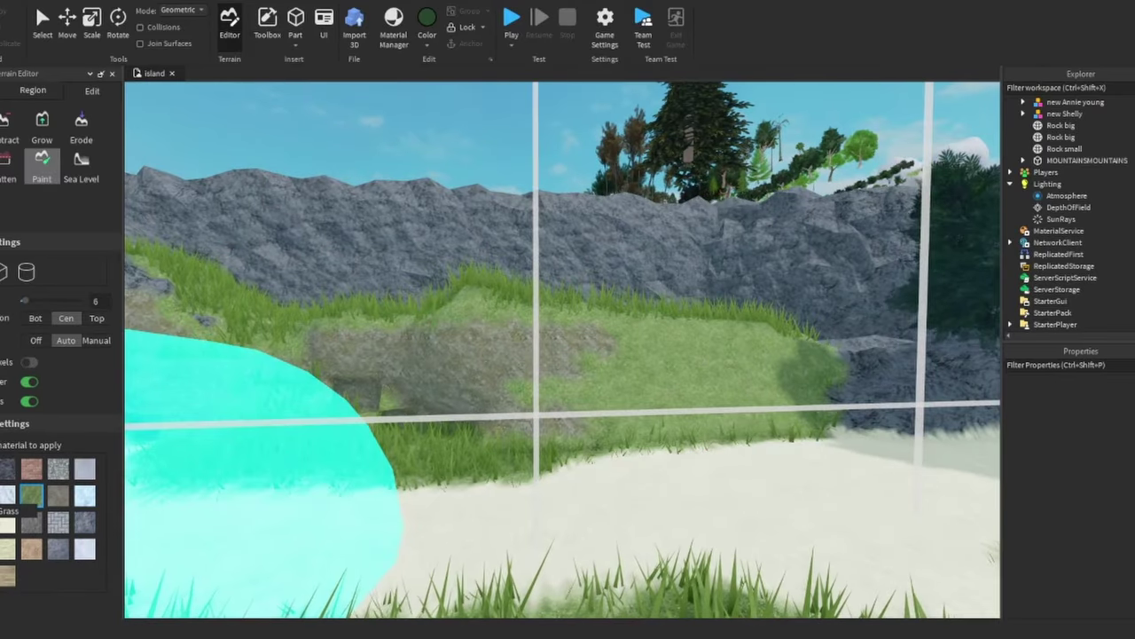
left_click_drag(567, 372, 950, 346)
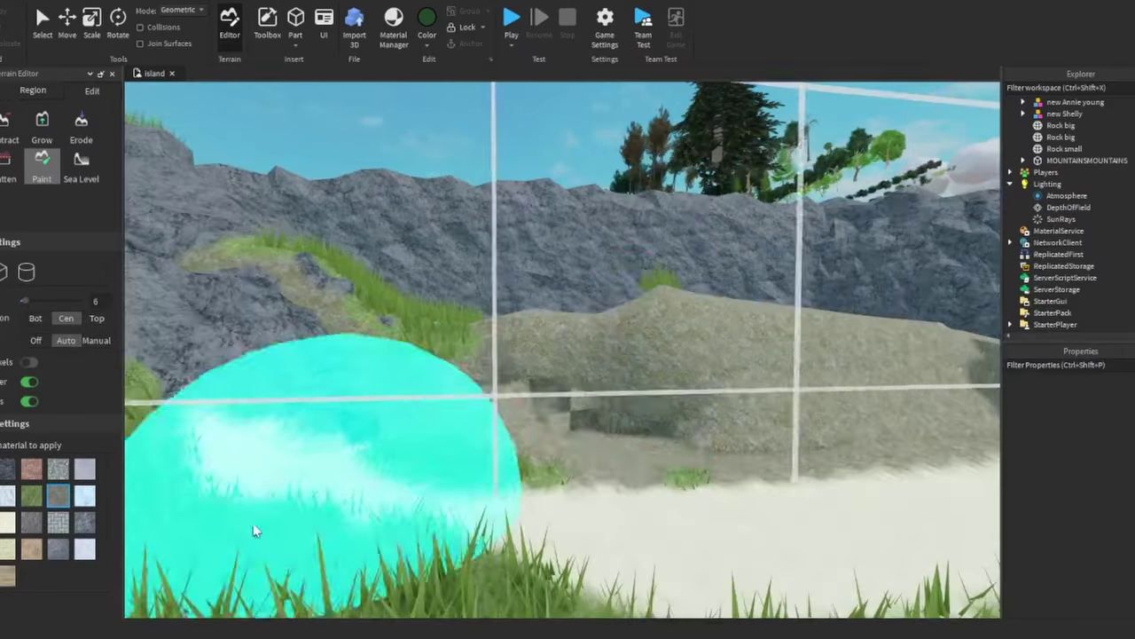
left_click(31, 495)
mouse_move(543, 379)
left_mouse_down()
mouse_move(505, 419)
mouse_move(553, 426)
mouse_move(513, 399)
mouse_move(609, 358)
mouse_move(501, 494)
left_mouse_up()
mouse_move(501, 494)
right_mouse_down()
mouse_move(837, 317)
mouse_move(691, 348)
right_mouse_up()
key("w")
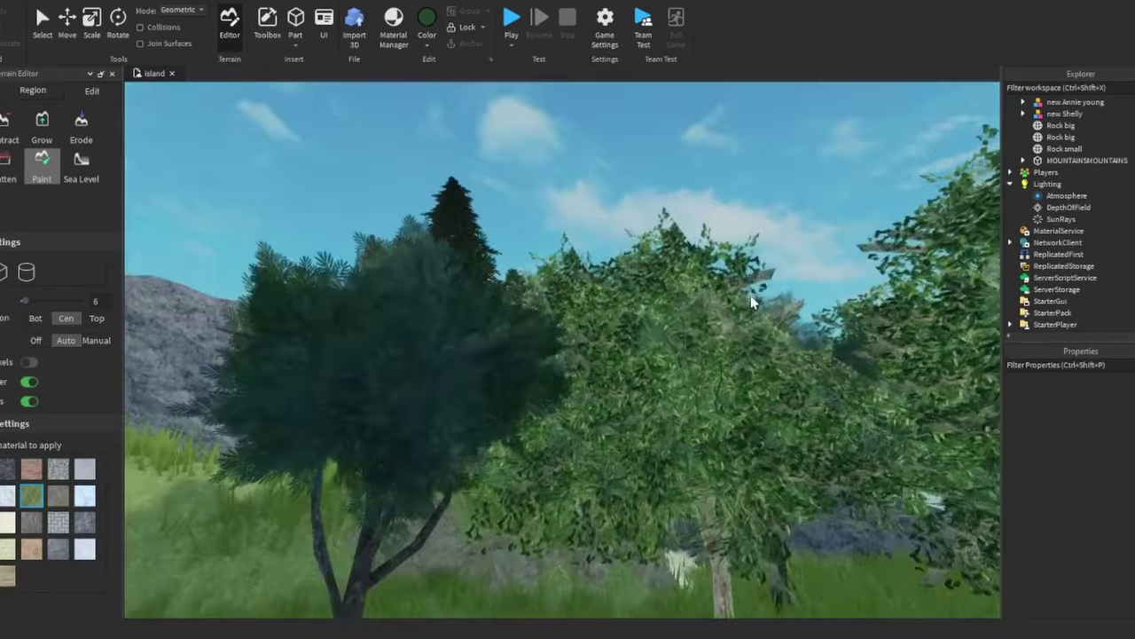
mouse_move(751, 301)
right_mouse_down()
mouse_move(710, 418)
mouse_move(722, 405)
mouse_move(494, 410)
mouse_move(682, 464)
right_mouse_up()
key("s")
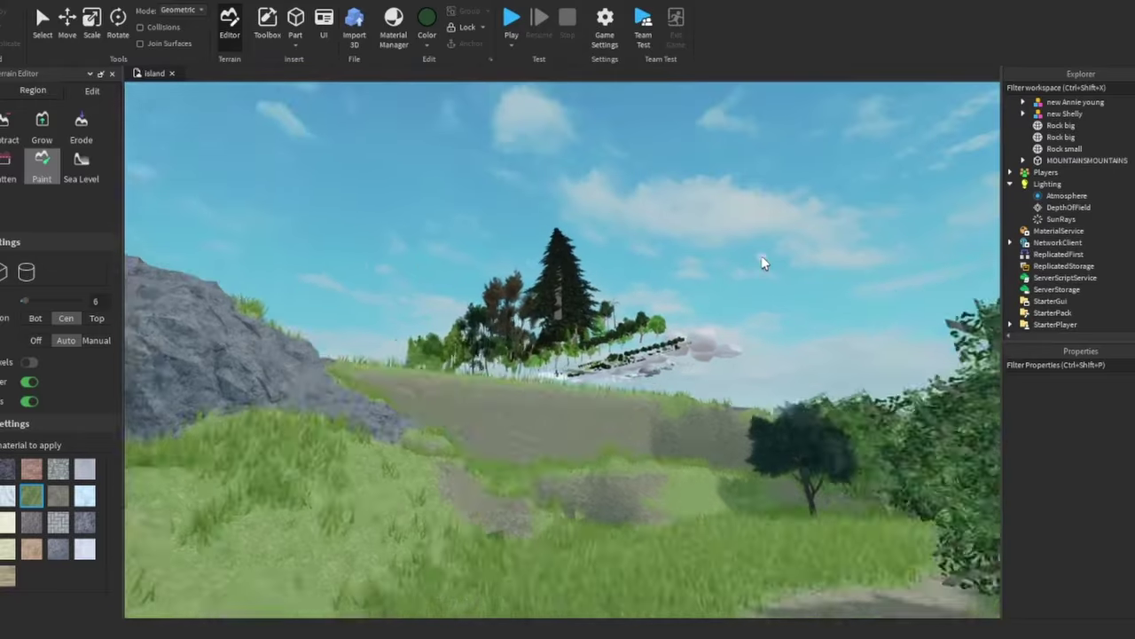
Add rock at brush size 2 around the grassy corner at the base of the rock wall
right_click_drag(763, 262, 763, 337)
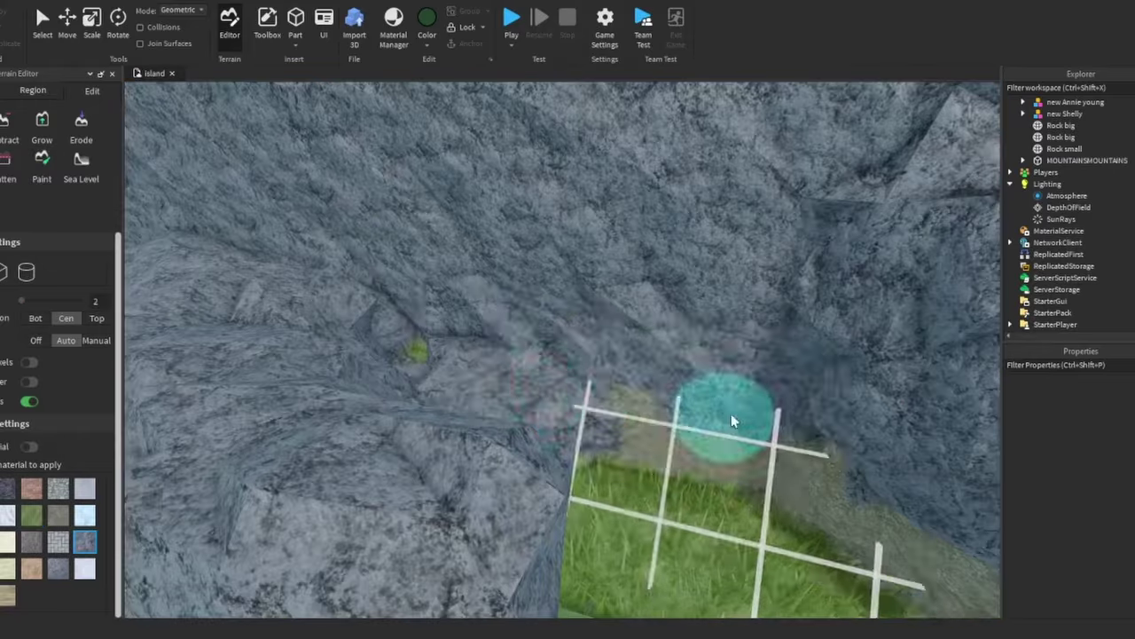
key("w")
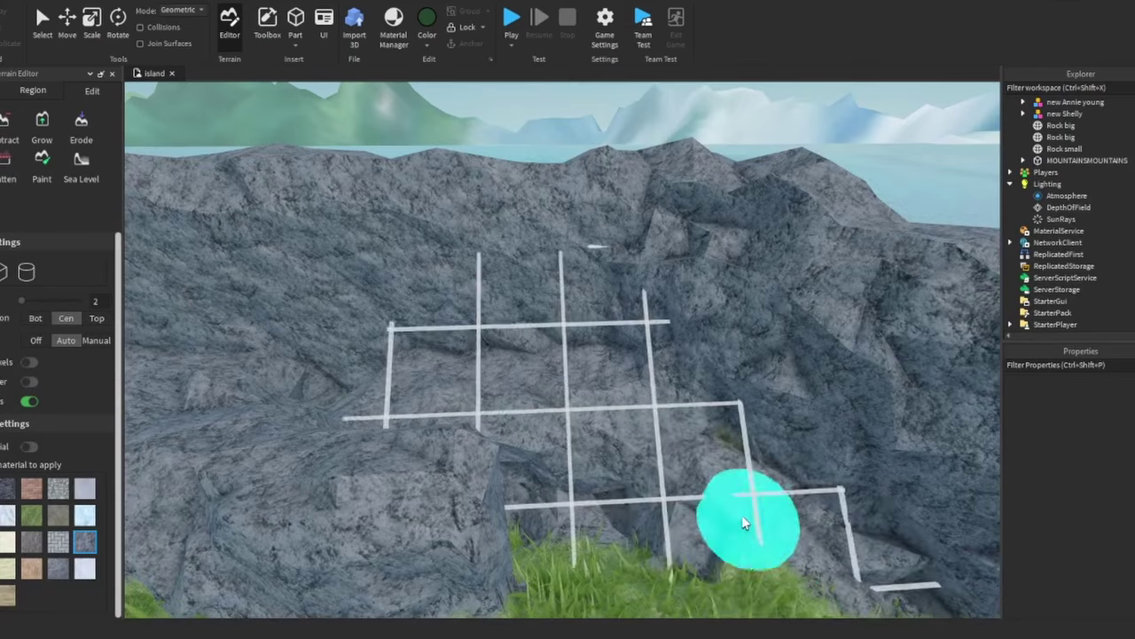
key("d")
right_click_drag(666, 447, 551, 451)
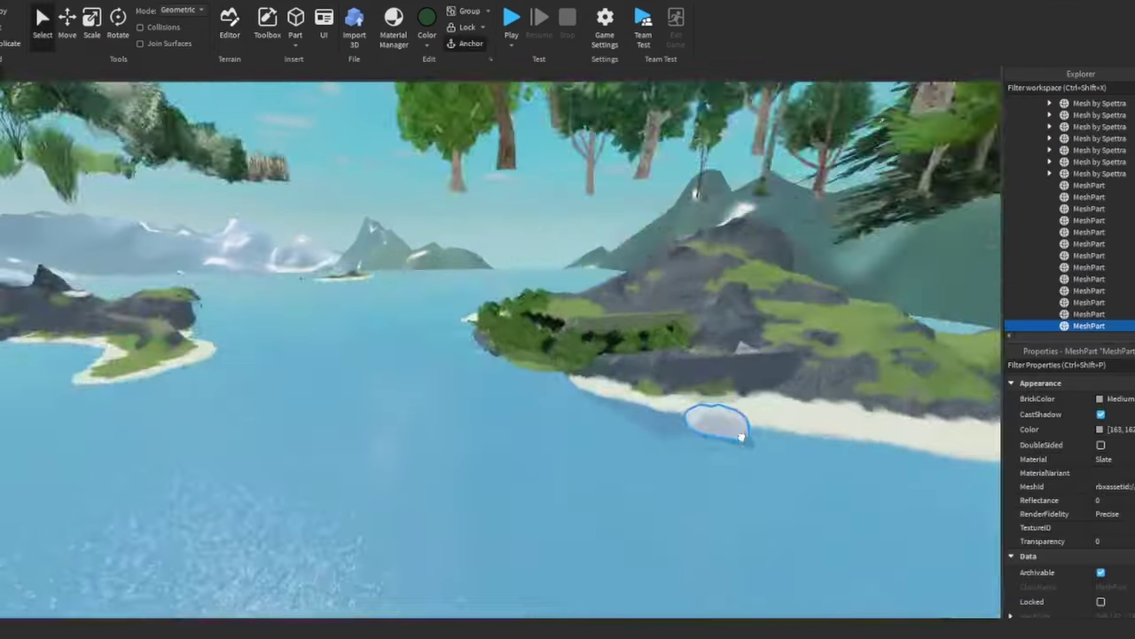
Place the large slate rock on the grass beside the path, colour it dark stone grey and rotate it around the vertical axis
key("f")
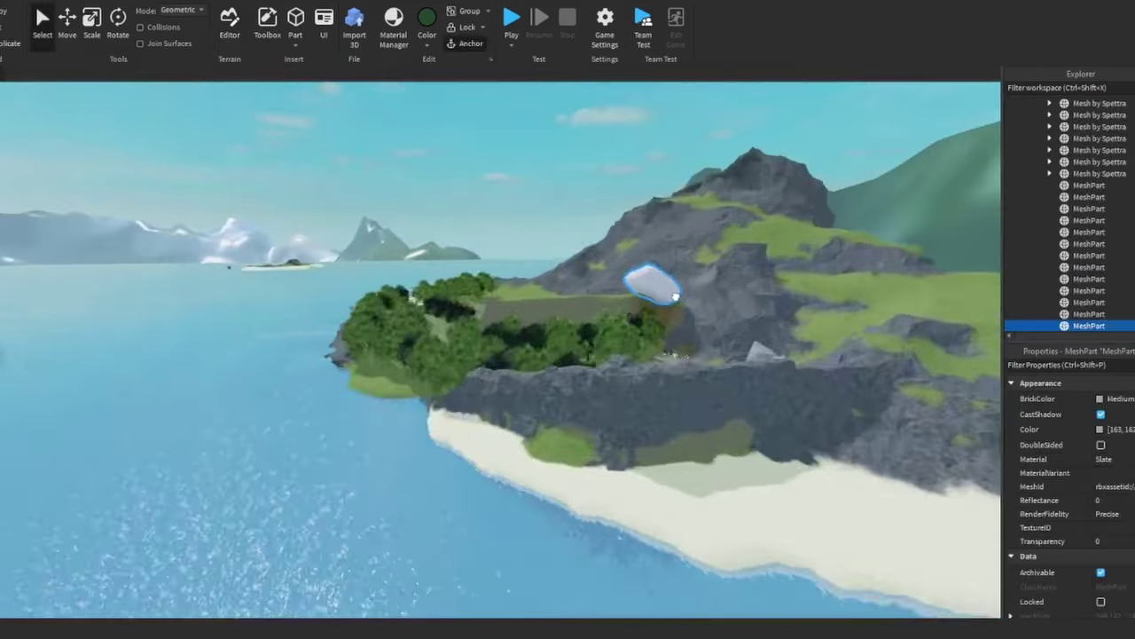
scroll(665, 393, "down", 3)
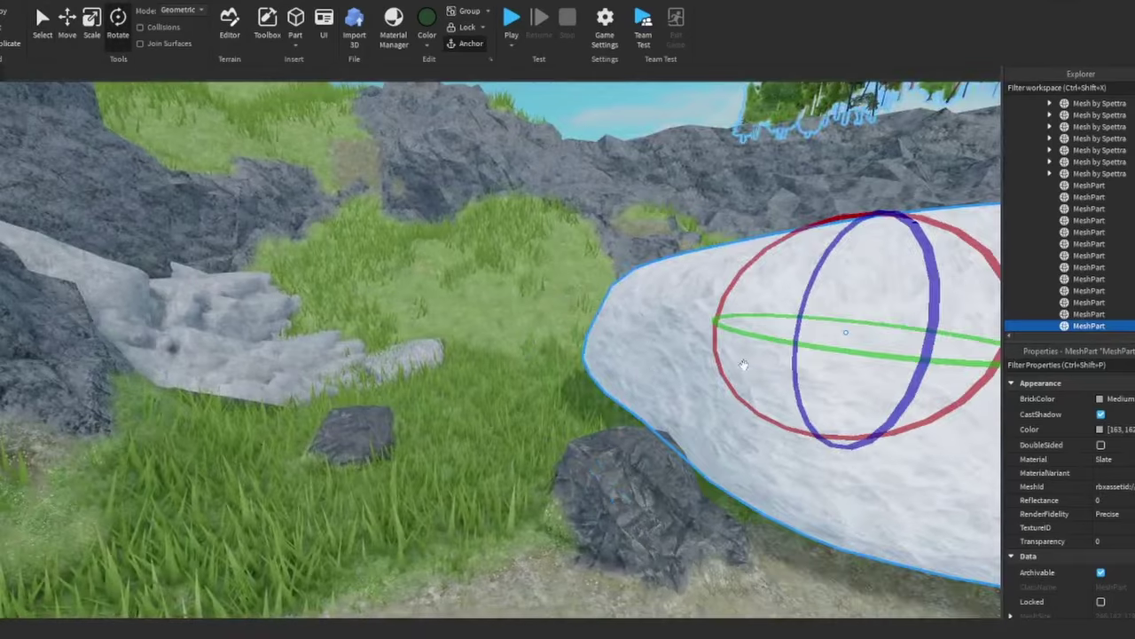
scroll(743, 365, "down", 3)
left_click(517, 255)
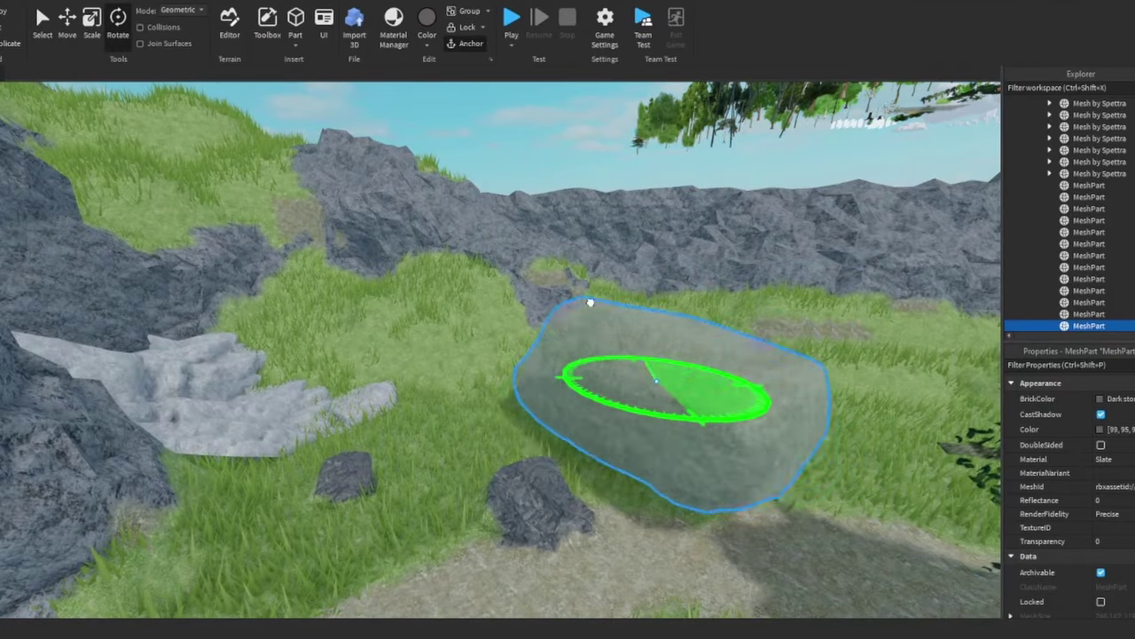
left_click(631, 377)
Move a tree onto the grass between the large rock and the smaller rocks near the cave path
left_click(67, 26)
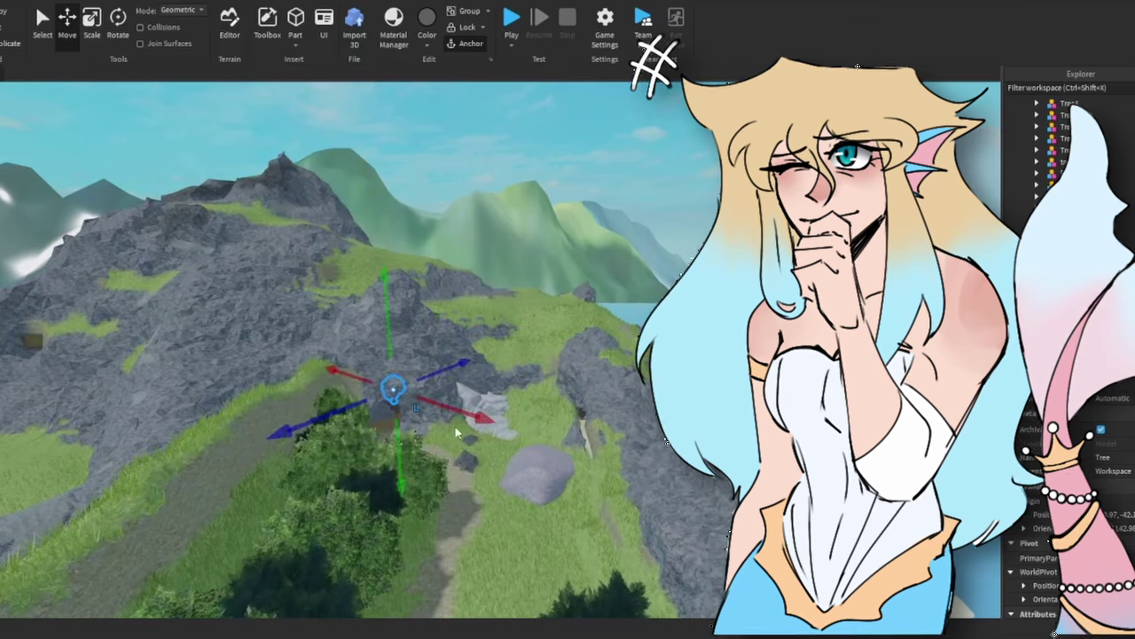
right_click_drag(479, 448, 492, 430)
scroll(594, 275, "up", 5)
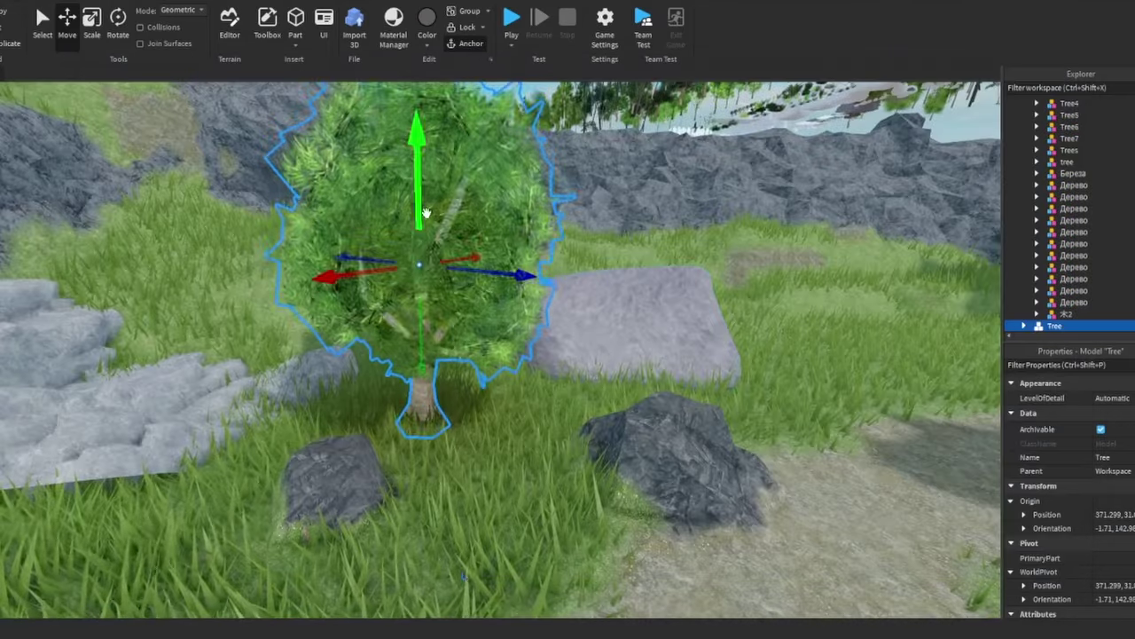
scroll(675, 479, "up", 5)
left_click(675, 479)
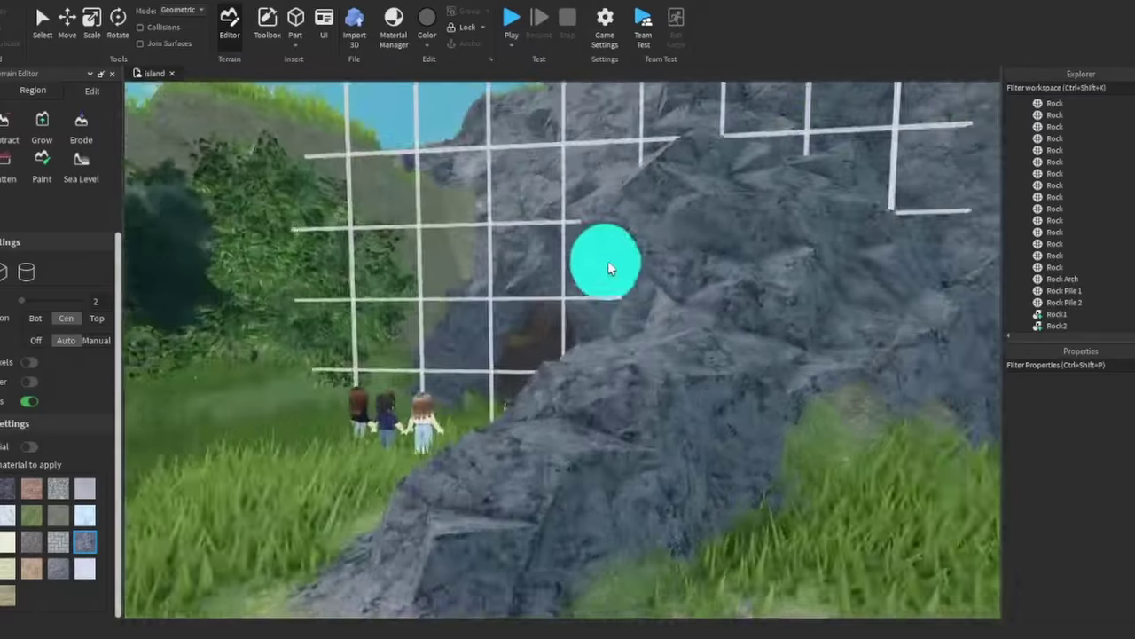
Arrange grass clumps on the ground around the character models in front of the cave
scroll(818, 278, "up", 5)
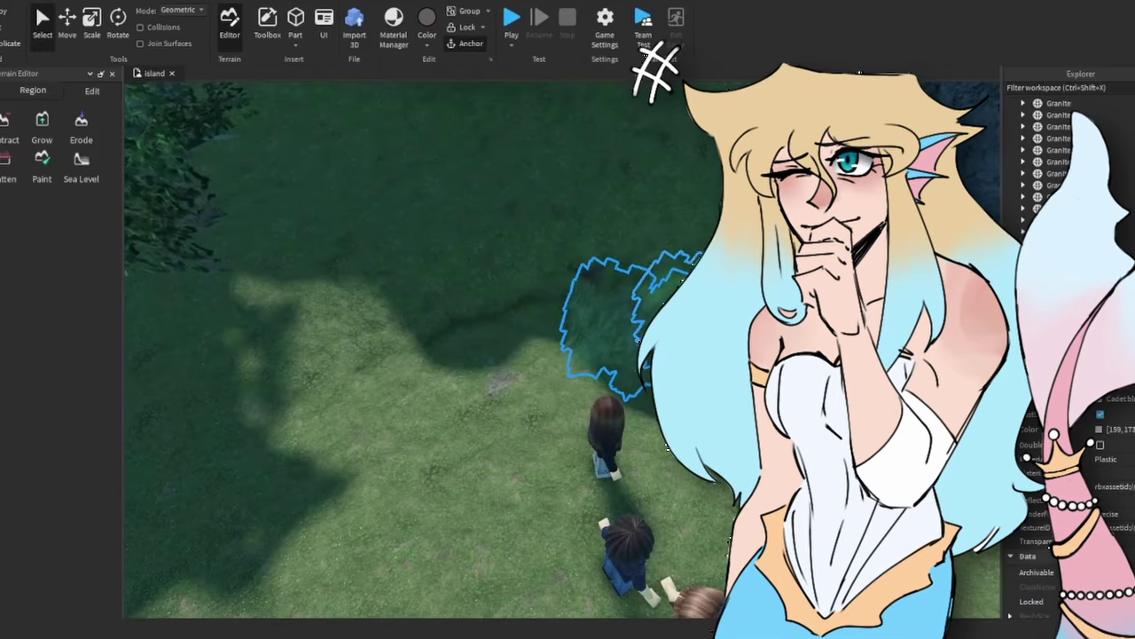
left_click_drag(701, 320, 340, 390)
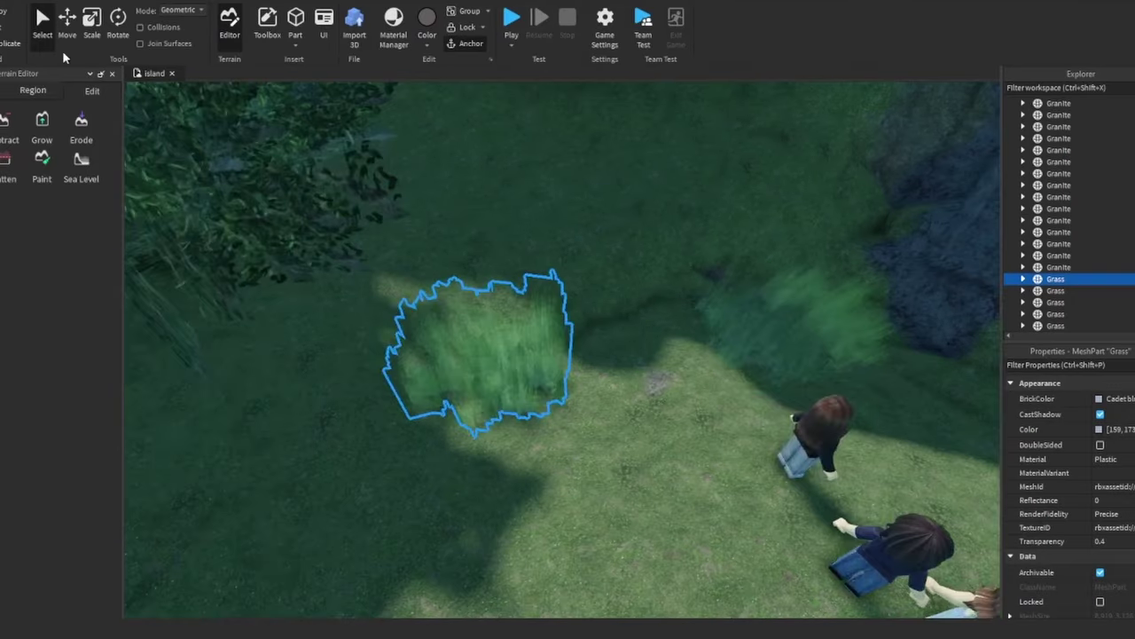
key("f")
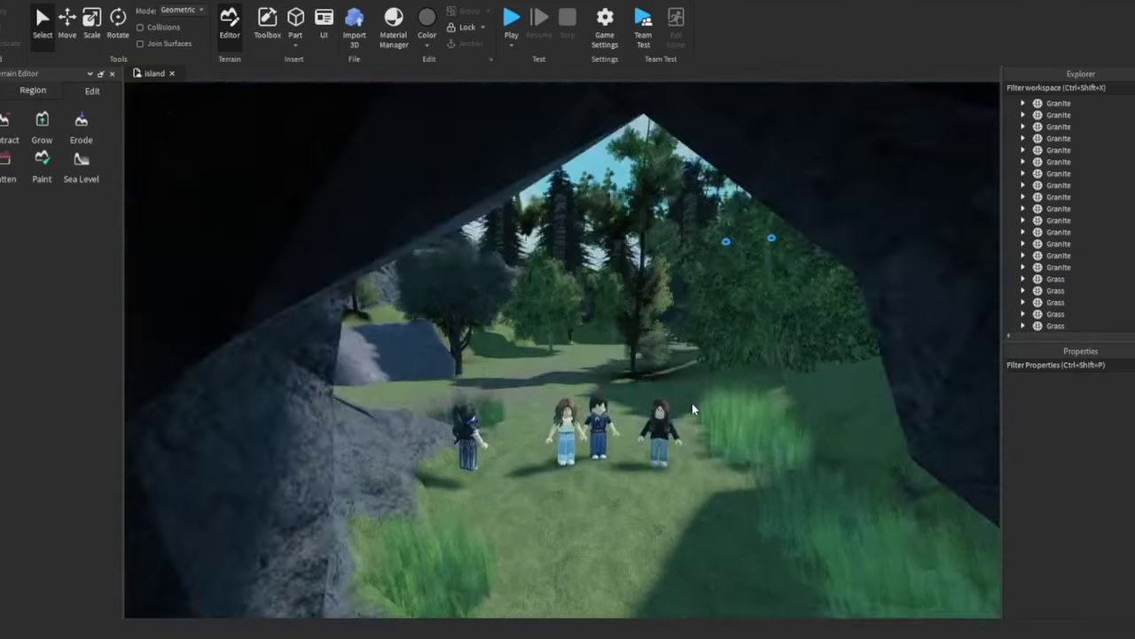
key("w")
Position a bushy tree model on the shaded grass between the path and the cliff, behind the characters
left_click(718, 336)
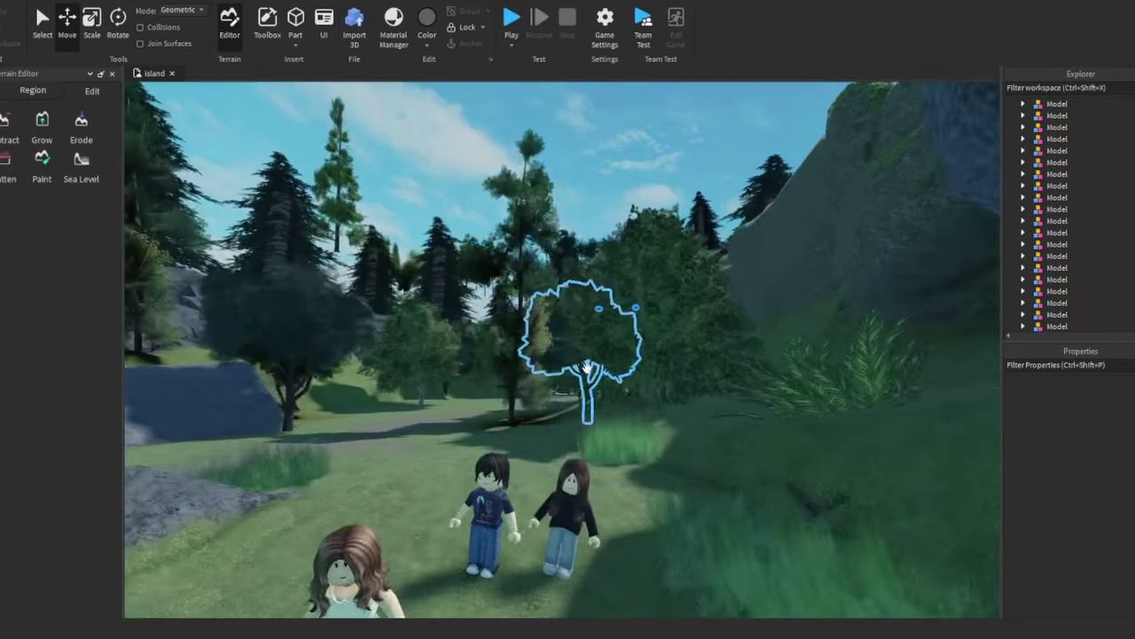
left_click(383, 251)
left_click_drag(382, 251, 452, 502)
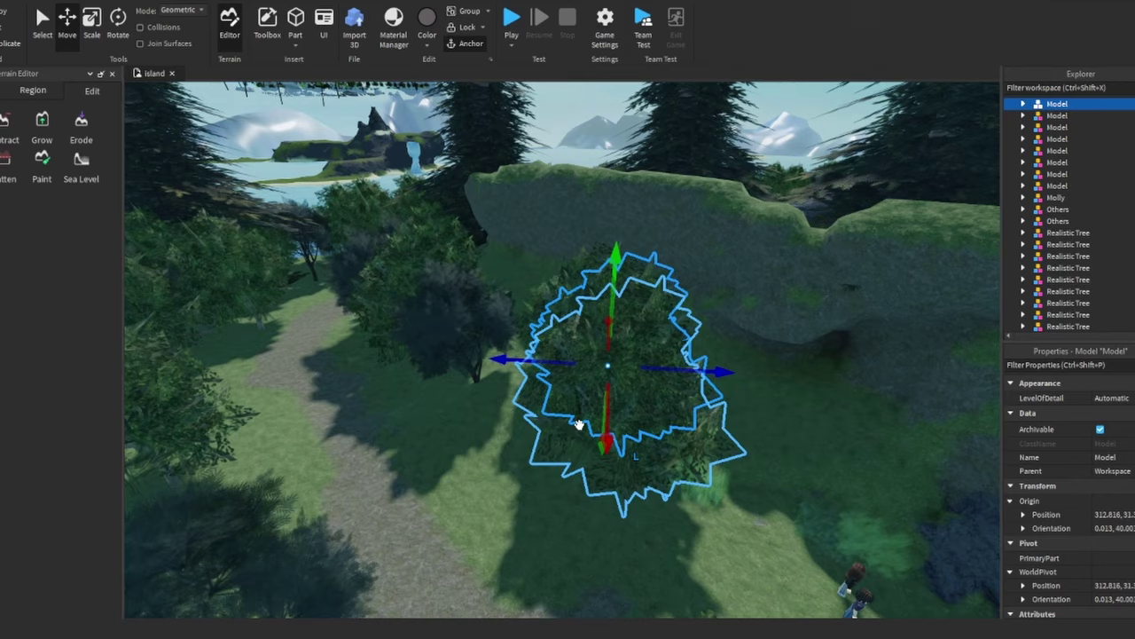
left_click(684, 409)
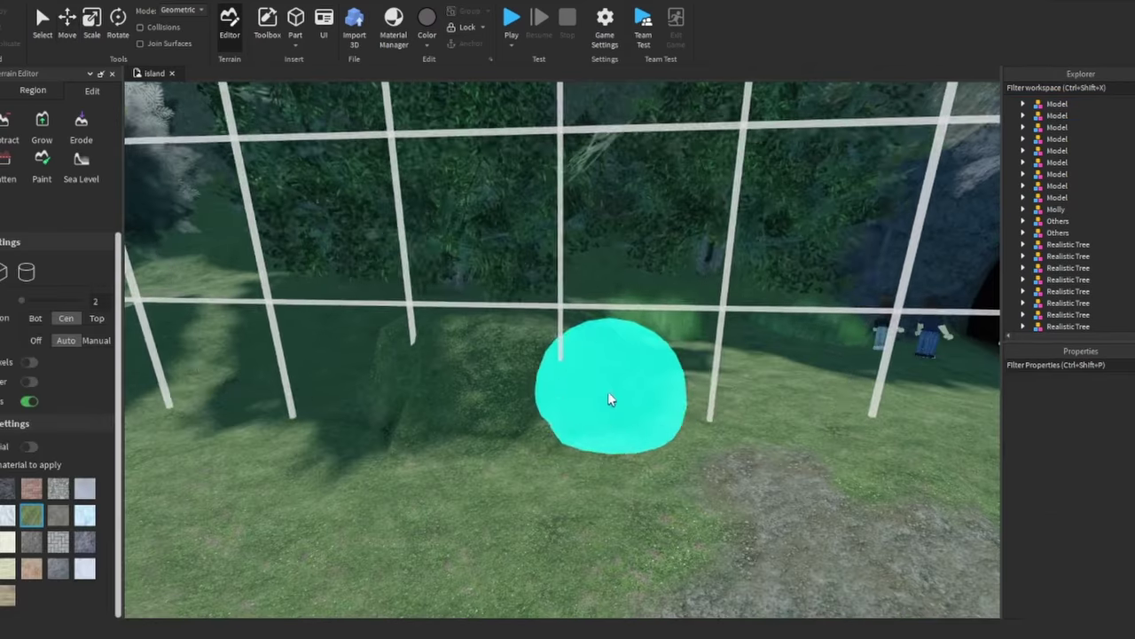
Build up grass terrain around the tree trunks beside the path, reducing the brush size from 2 to 1
key("s")
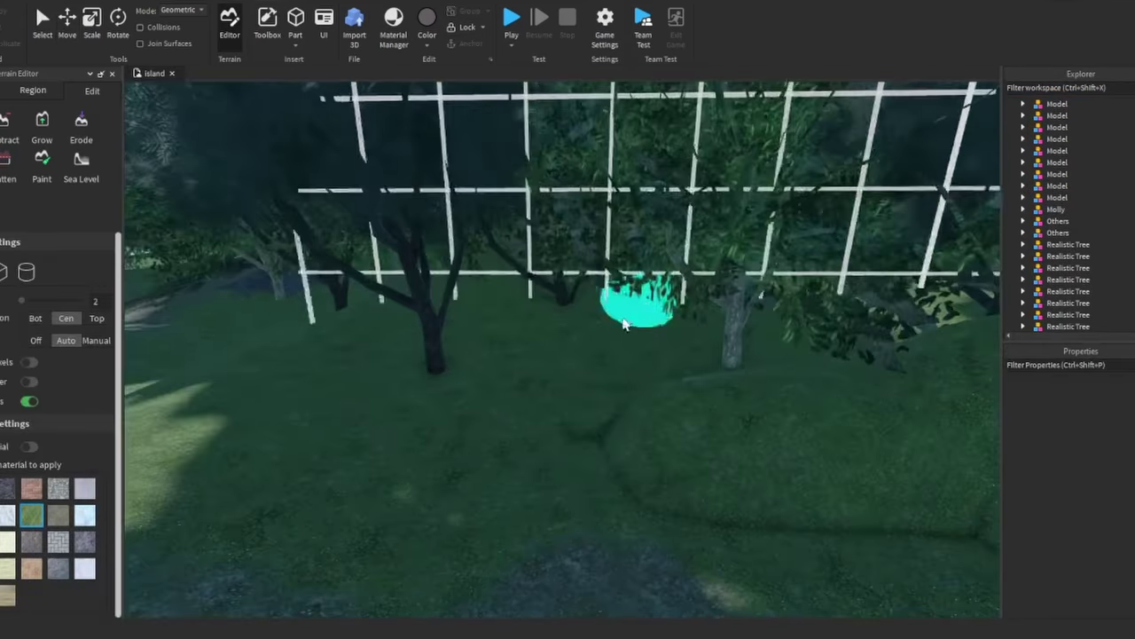
mouse_move(623, 324)
right_mouse_down()
mouse_move(515, 364)
mouse_move(768, 284)
mouse_move(385, 404)
mouse_move(754, 409)
mouse_move(741, 312)
mouse_move(689, 410)
mouse_move(625, 459)
right_mouse_up()
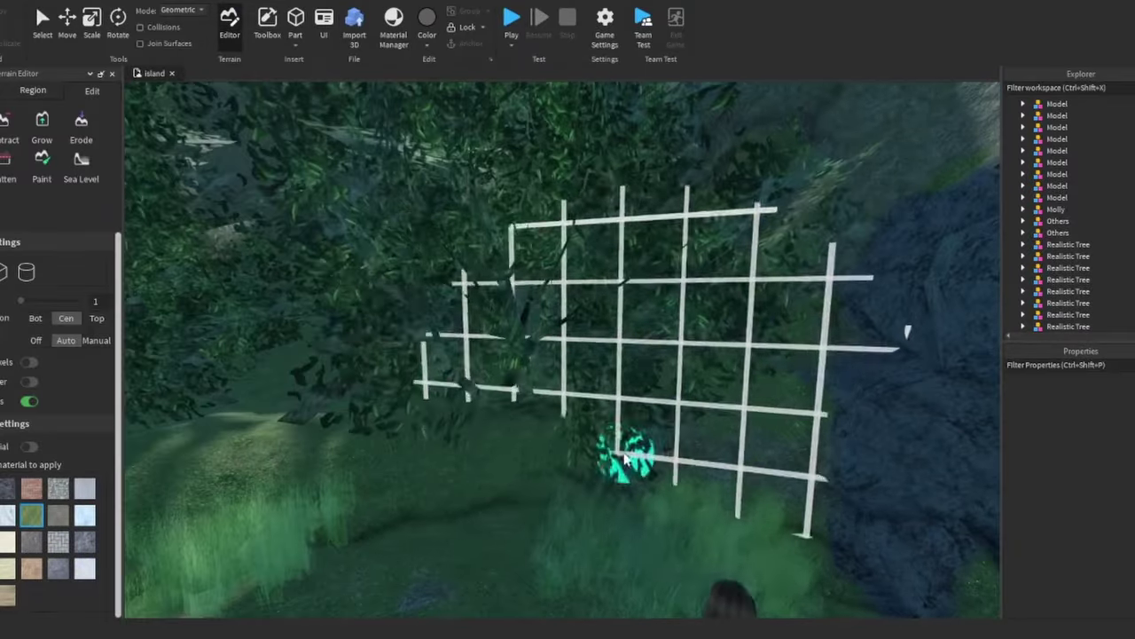
mouse_move(657, 262)
right_mouse_down()
mouse_move(545, 444)
mouse_move(494, 476)
mouse_move(689, 388)
mouse_move(673, 349)
mouse_move(506, 398)
mouse_move(522, 400)
mouse_move(538, 295)
mouse_move(688, 399)
mouse_move(709, 393)
mouse_move(690, 388)
mouse_move(670, 301)
mouse_move(621, 347)
right_mouse_up()
Move a dark-leaved Realistic Tree into the gap among the other trees on the shaded grass
left_click(66, 25)
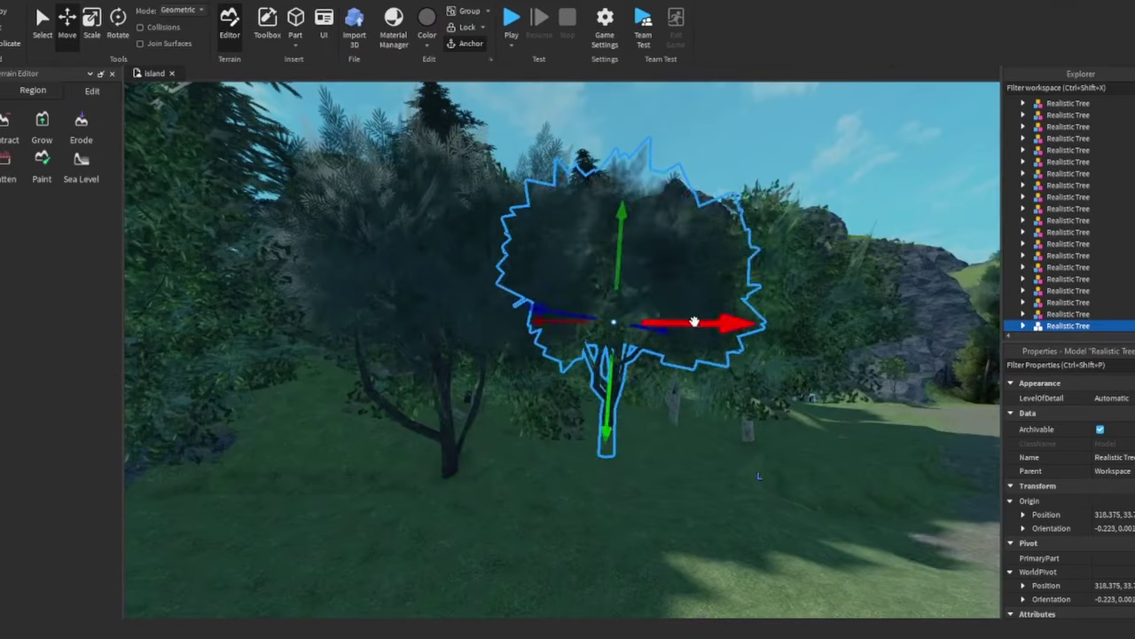
right_click_drag(537, 411, 734, 495)
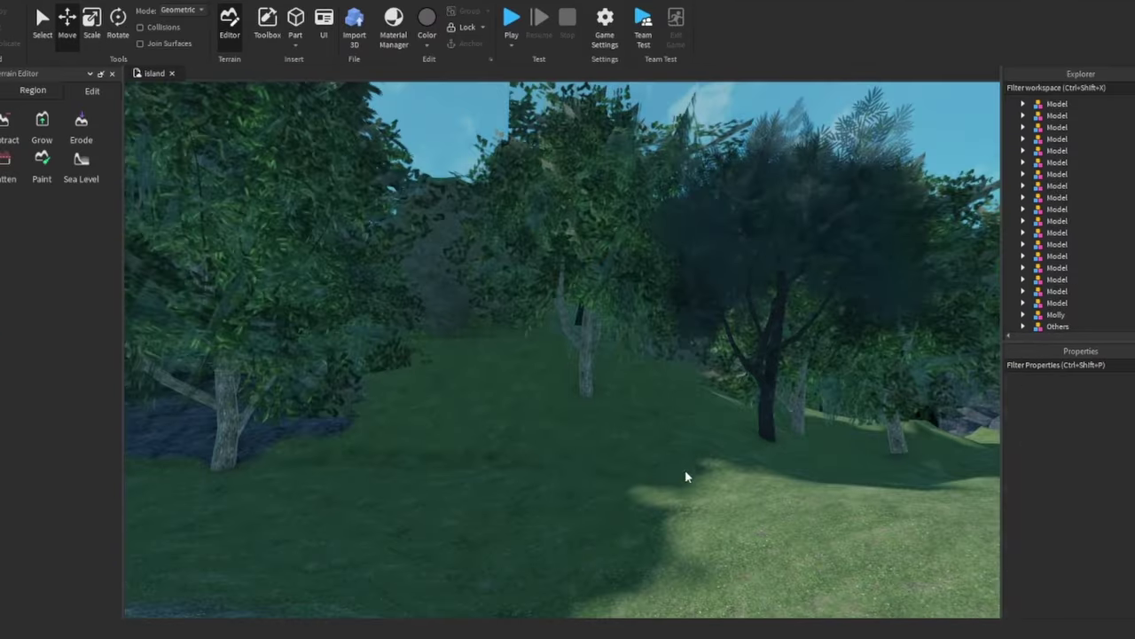
left_click(728, 355)
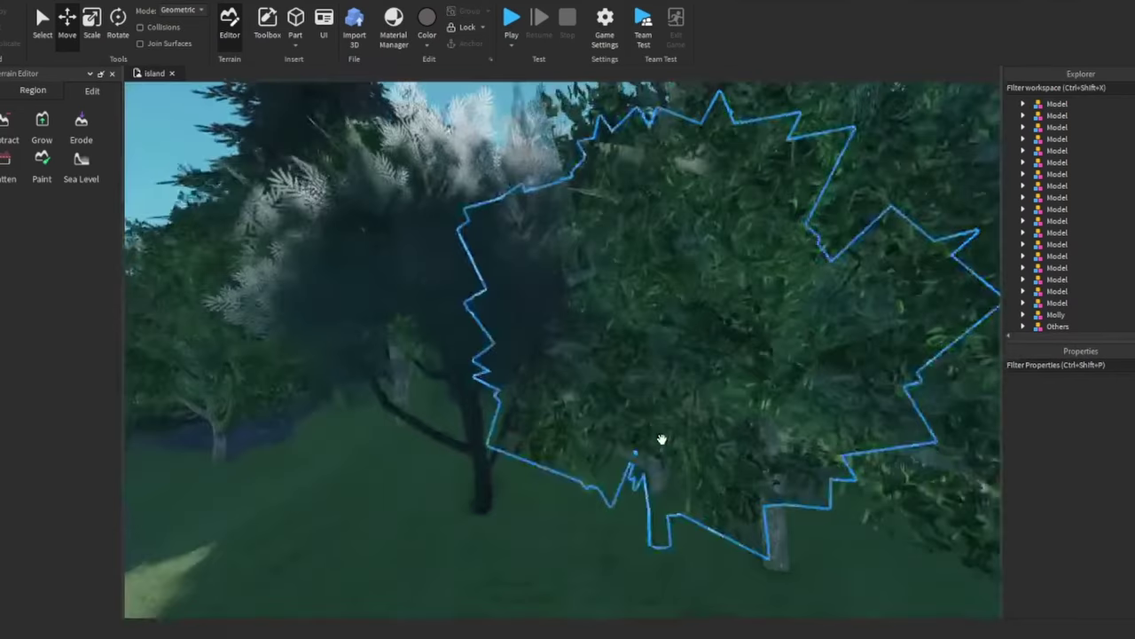
left_click(609, 357)
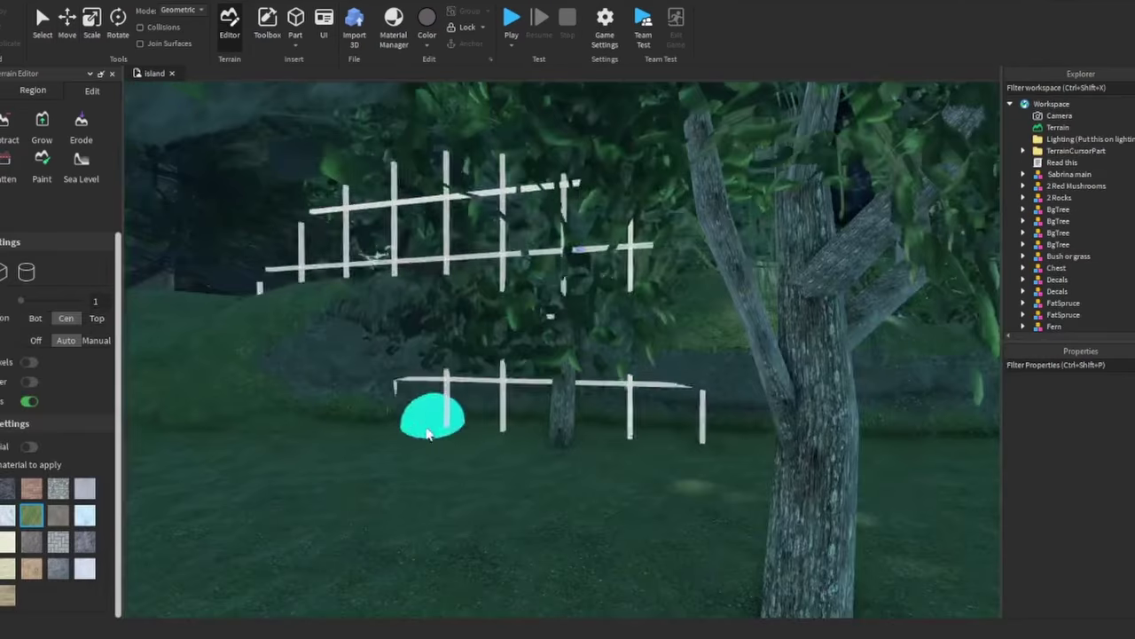
Position tall, thin Tree models behind the characters near the cave and rotate them so they stand at varied angles
mouse_move(426, 434)
right_mouse_down()
mouse_move(778, 325)
mouse_move(545, 380)
mouse_move(544, 508)
mouse_move(862, 494)
mouse_move(743, 418)
mouse_move(849, 441)
mouse_move(780, 431)
mouse_move(792, 441)
right_mouse_up()
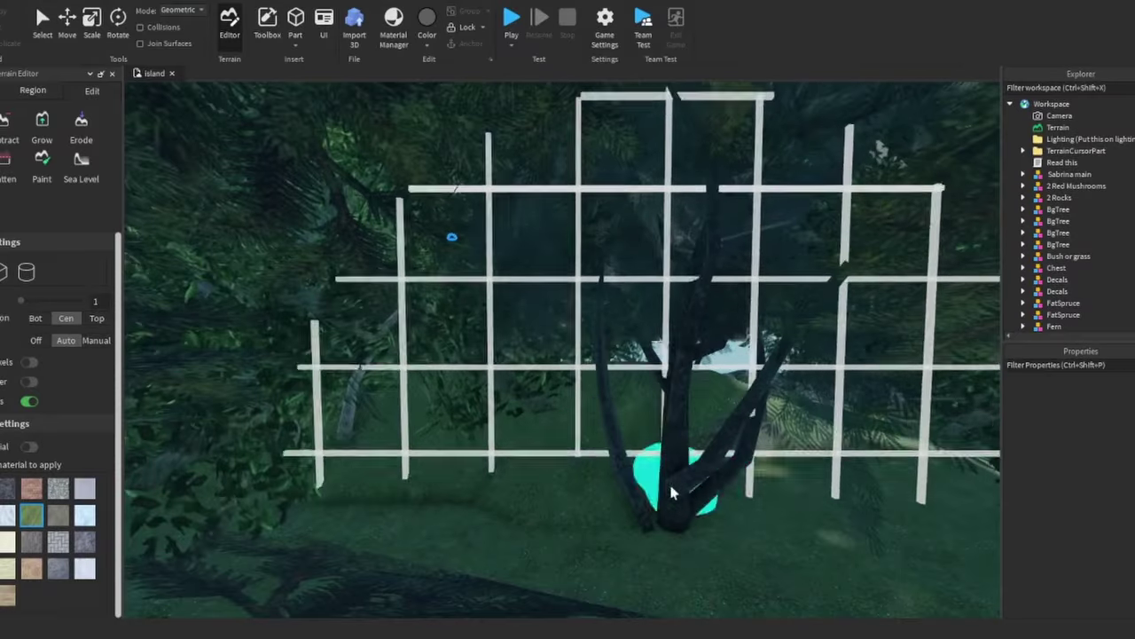
key("w")
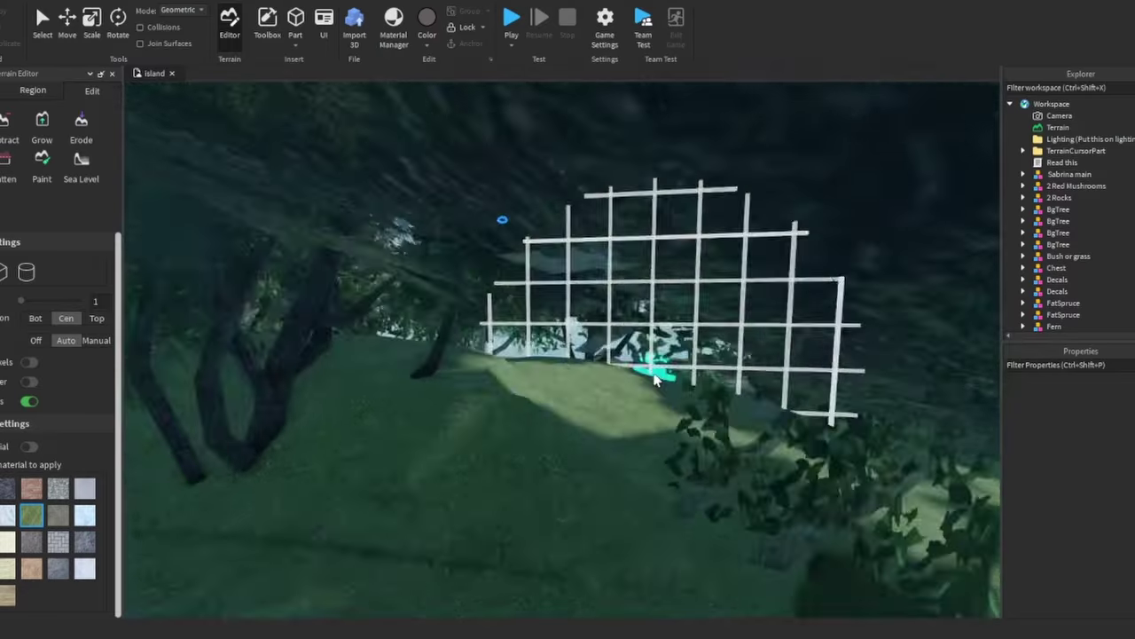
key("ctrl+2")
key("w")
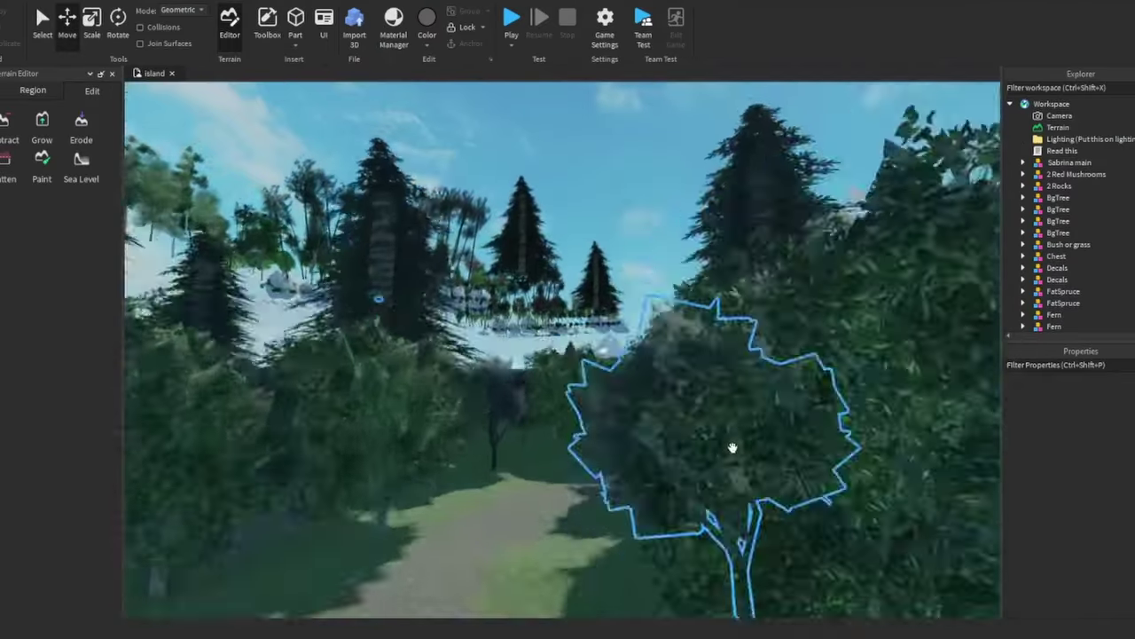
left_click(620, 307)
key("ctrl+4")
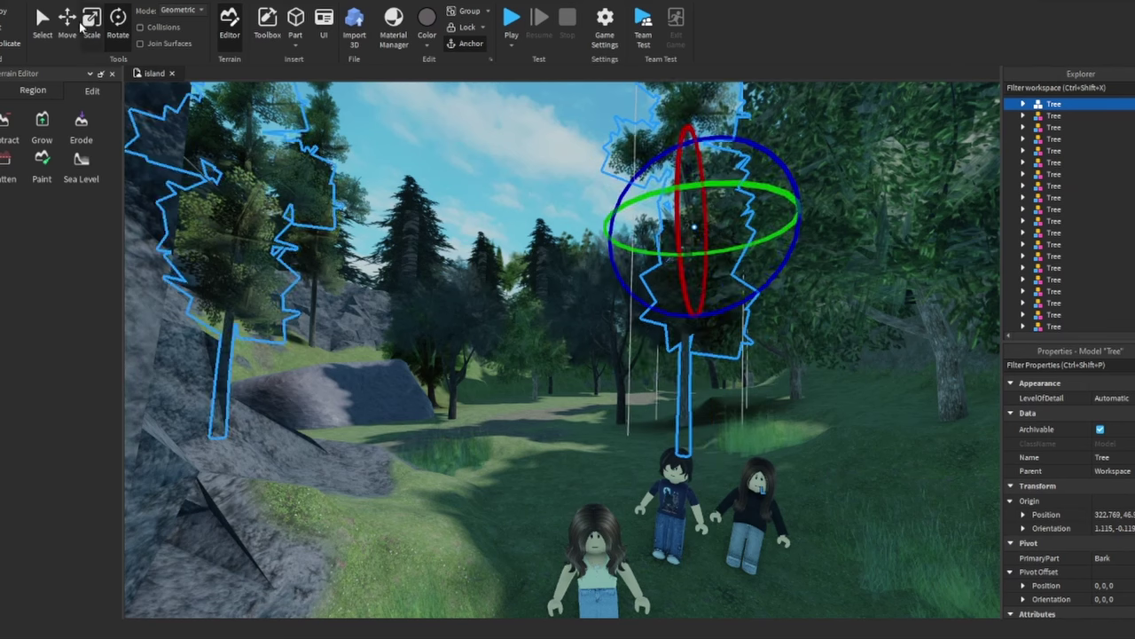
key("w")
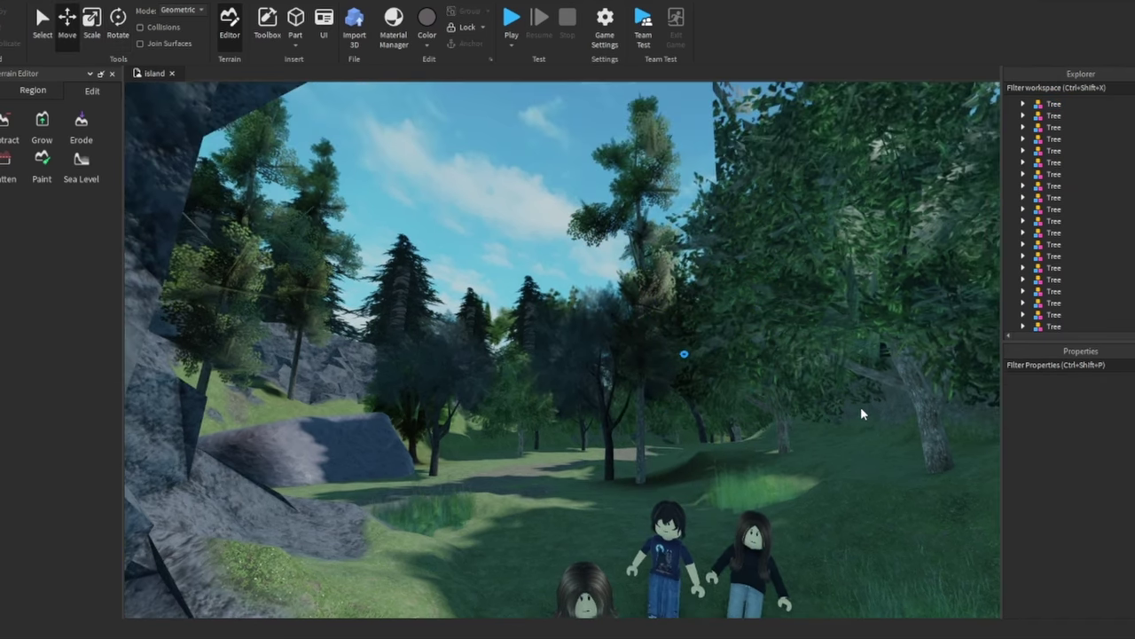
left_click(559, 254)
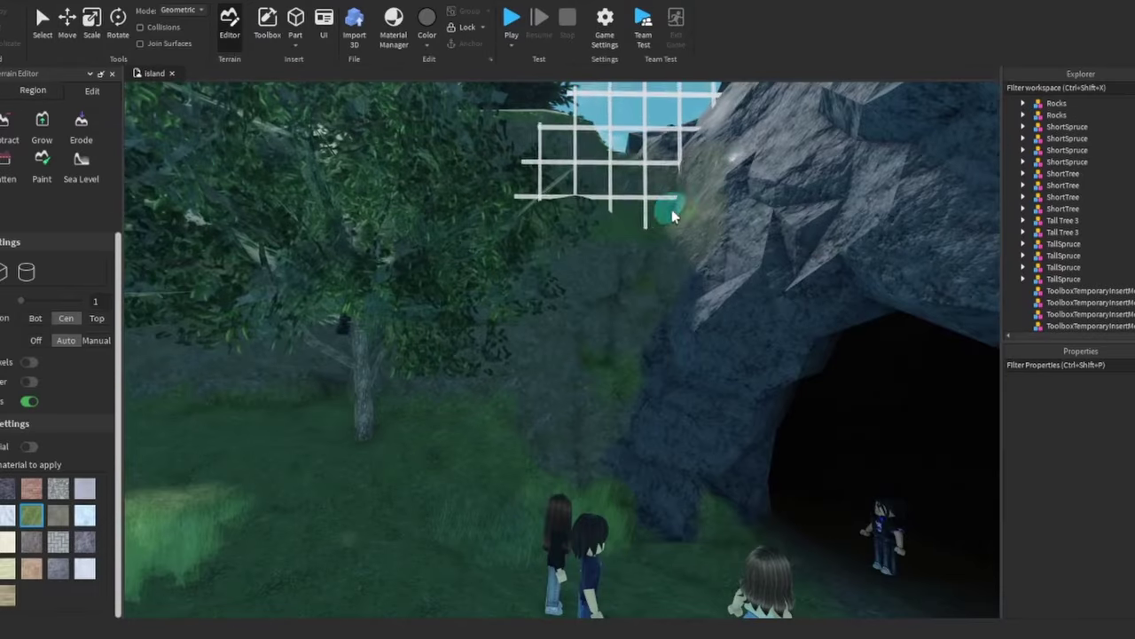
Build up grass terrain against the cliff beside the cave entrance with a brush size of 1
left_click(682, 359)
mouse_move(682, 360)
left_mouse_down()
mouse_move(674, 237)
mouse_move(789, 176)
mouse_move(680, 258)
mouse_move(702, 230)
mouse_move(704, 202)
mouse_move(668, 251)
mouse_move(719, 199)
mouse_move(817, 184)
mouse_move(772, 523)
mouse_move(707, 394)
mouse_move(682, 255)
mouse_move(676, 295)
left_mouse_up()
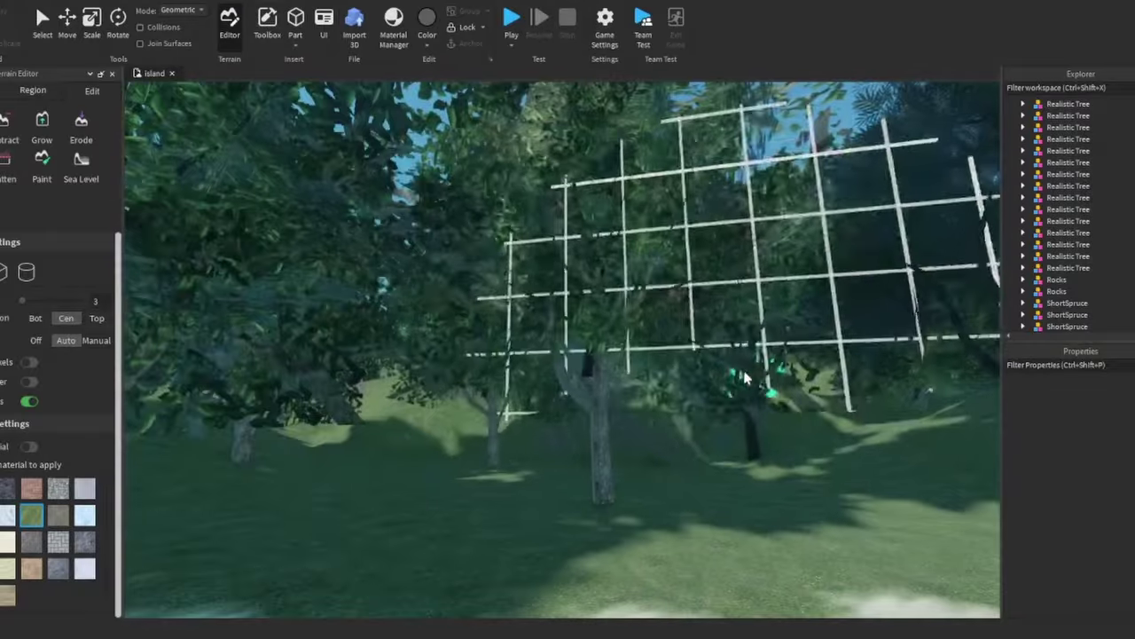
Build up grass terrain mounds among the trees behind the beach and next to the rock outcrop, using brush size 3
key("a")
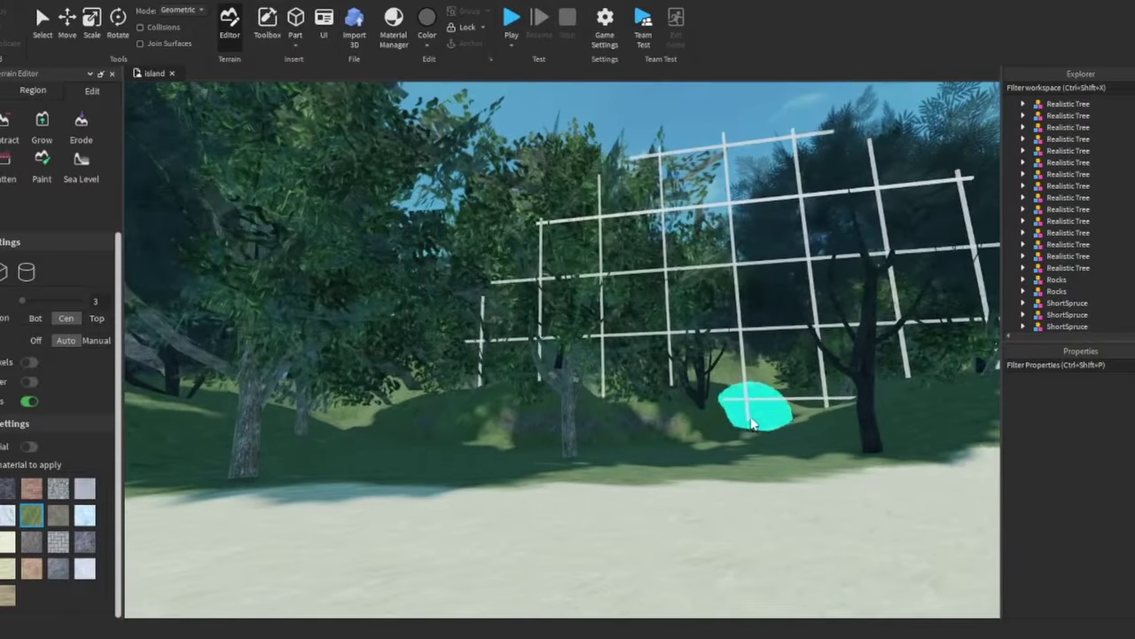
key("d")
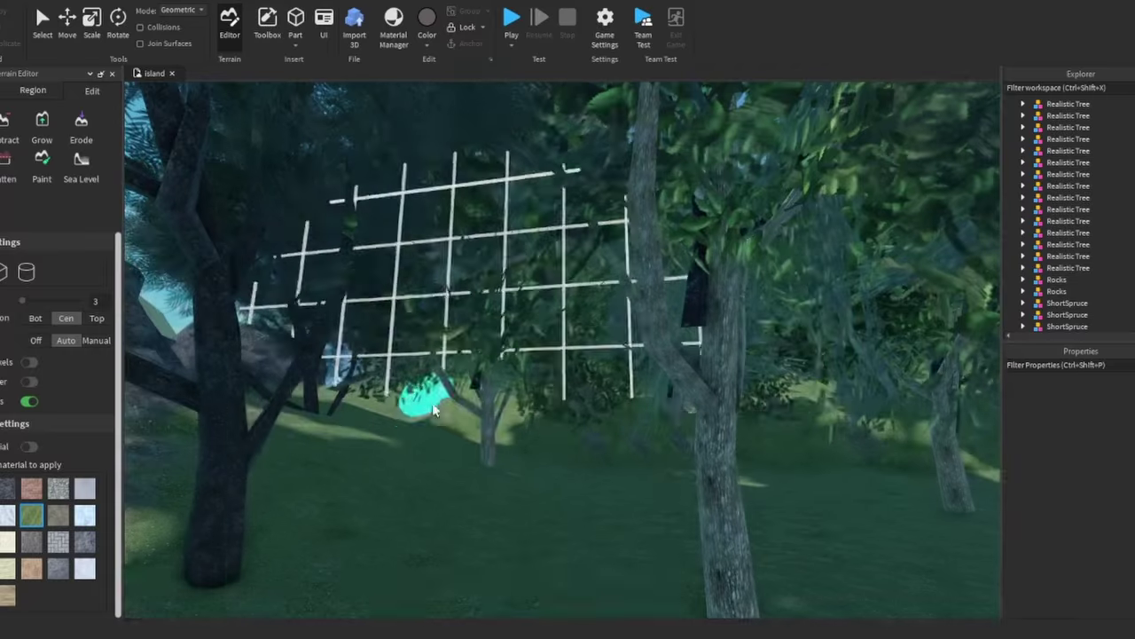
scroll(484, 434, "down", 5)
right_click_drag(484, 434, 573, 432)
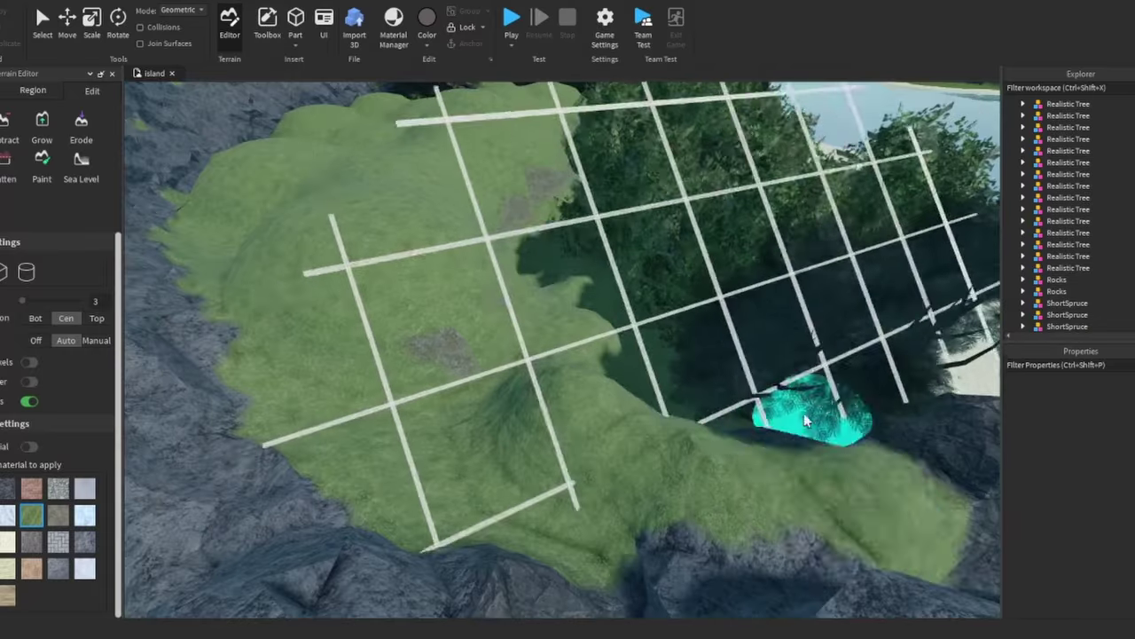
right_click_drag(804, 413, 776, 388)
key("w")
right_click_drag(635, 392, 597, 384)
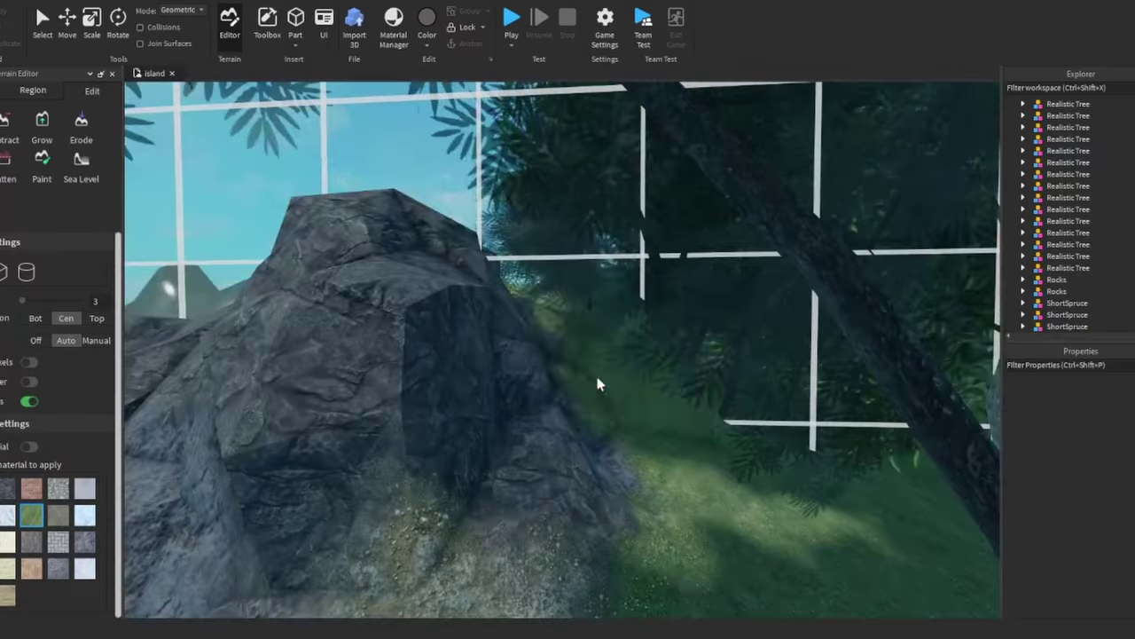
key("s")
scroll(692, 296, "down", 5)
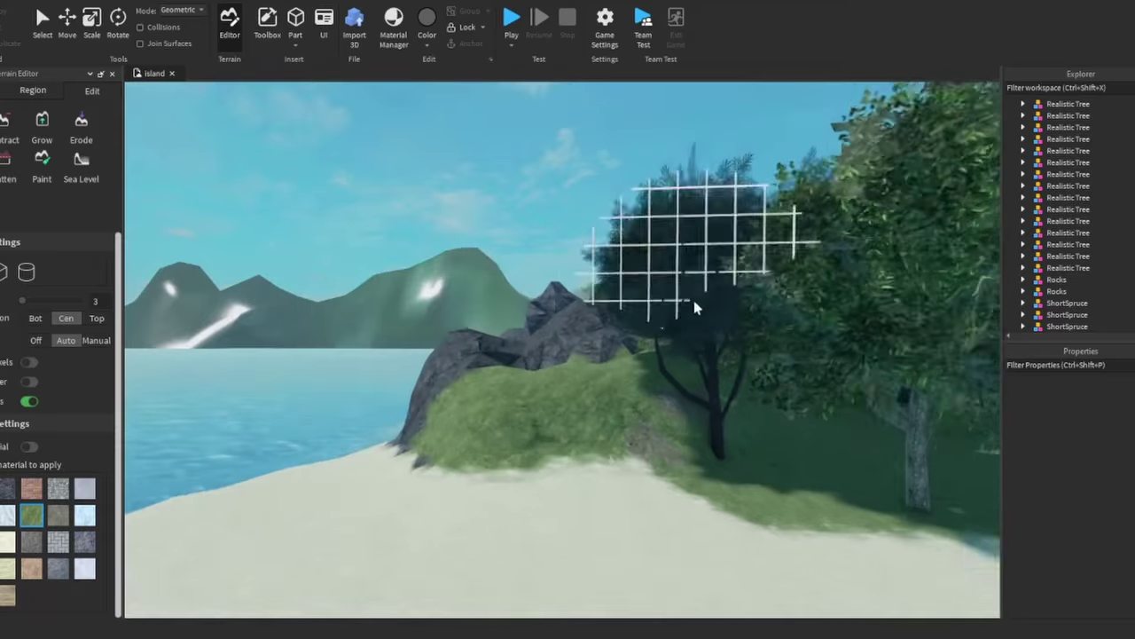
Position leafy tree models on the shaded grass next to the rocky patch behind the beach
scroll(714, 305, "up", 3)
left_click(645, 288)
scroll(645, 288, "up", 5)
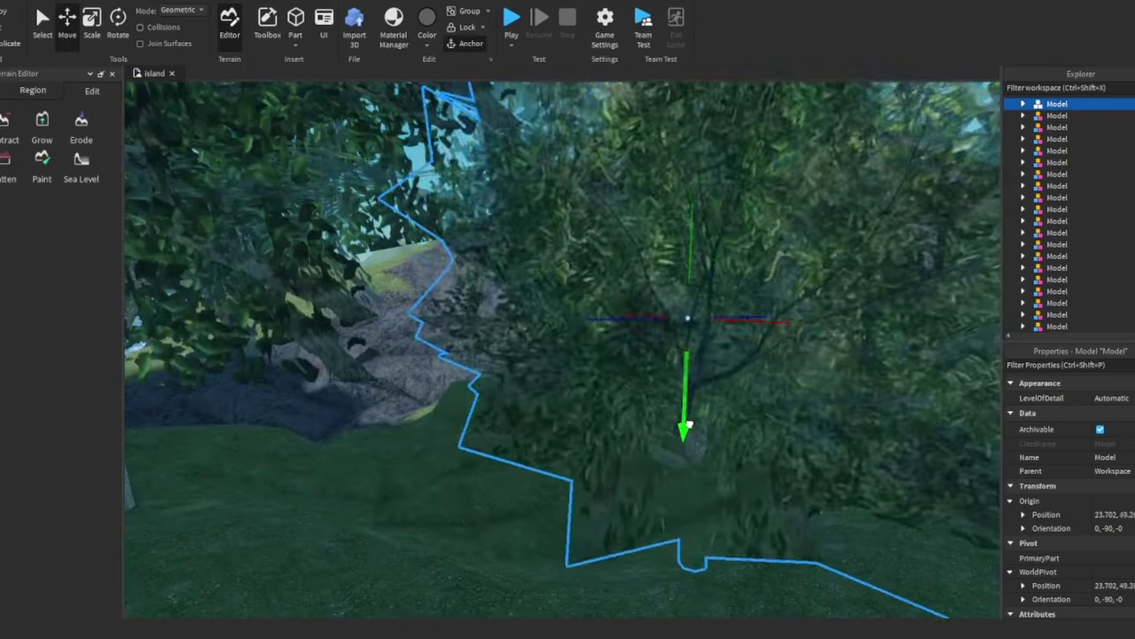
scroll(689, 426, "down", 3)
left_click(381, 266)
left_click(678, 133)
Paint Rock material along the edge between the beach sand and the grass with brush size 1
scroll(677, 133, "up", 4)
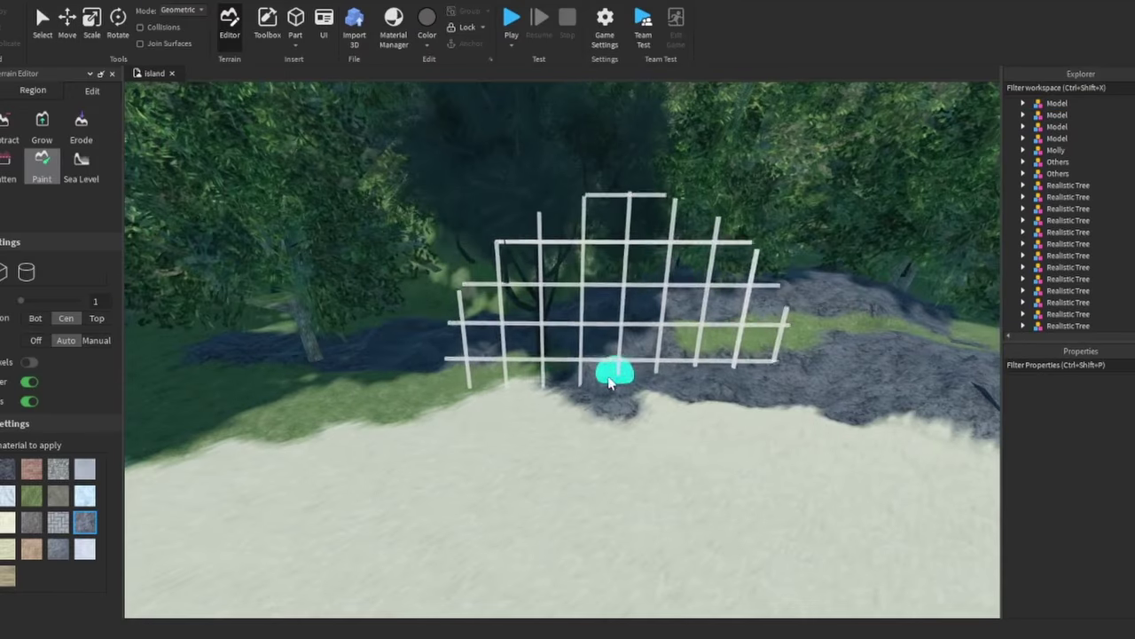
mouse_move(609, 381)
right_mouse_down()
mouse_move(446, 413)
mouse_move(603, 380)
mouse_move(629, 405)
mouse_move(511, 439)
mouse_move(520, 400)
mouse_move(487, 449)
mouse_move(621, 431)
mouse_move(380, 426)
right_mouse_up()
scroll(665, 311, "down", 5)
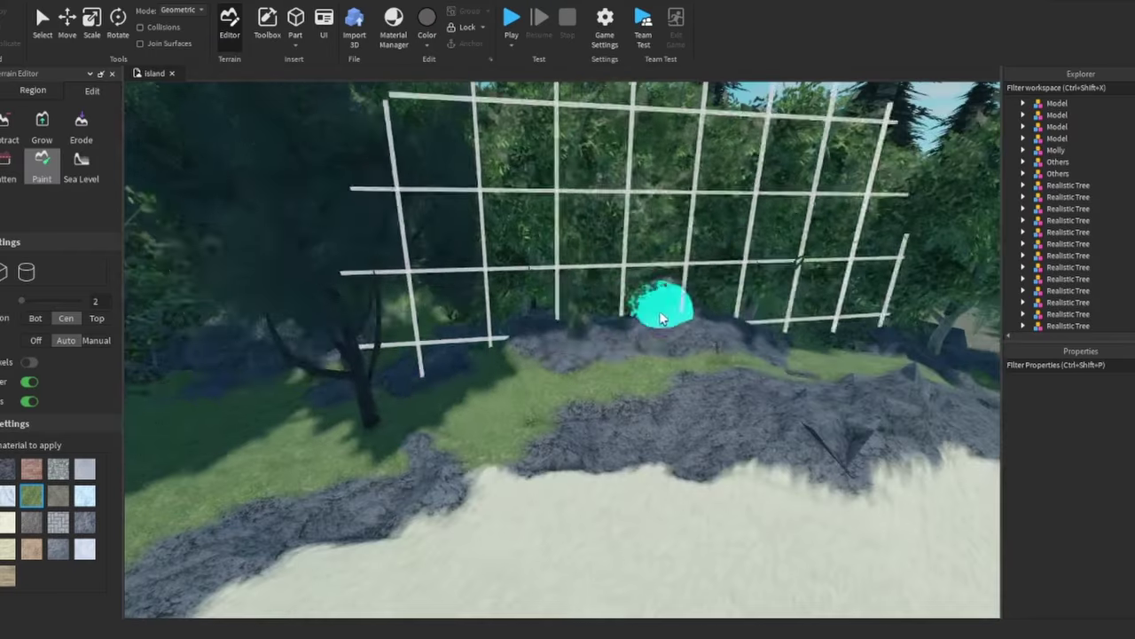
Paint grass over the rocky patches beneath the trees with brush size 2, and set the paint material back to Rock
scroll(578, 334, "up", 5)
right_click_drag(654, 348, 437, 338)
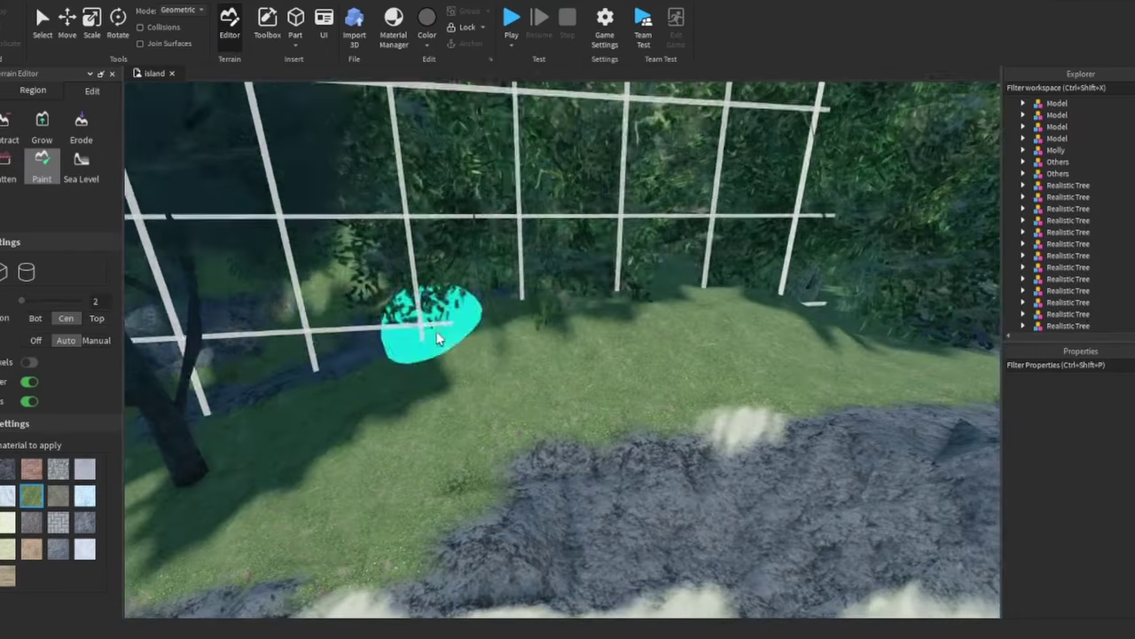
mouse_move(522, 291)
right_mouse_down()
mouse_move(395, 399)
mouse_move(355, 372)
mouse_move(705, 314)
mouse_move(515, 261)
right_mouse_up()
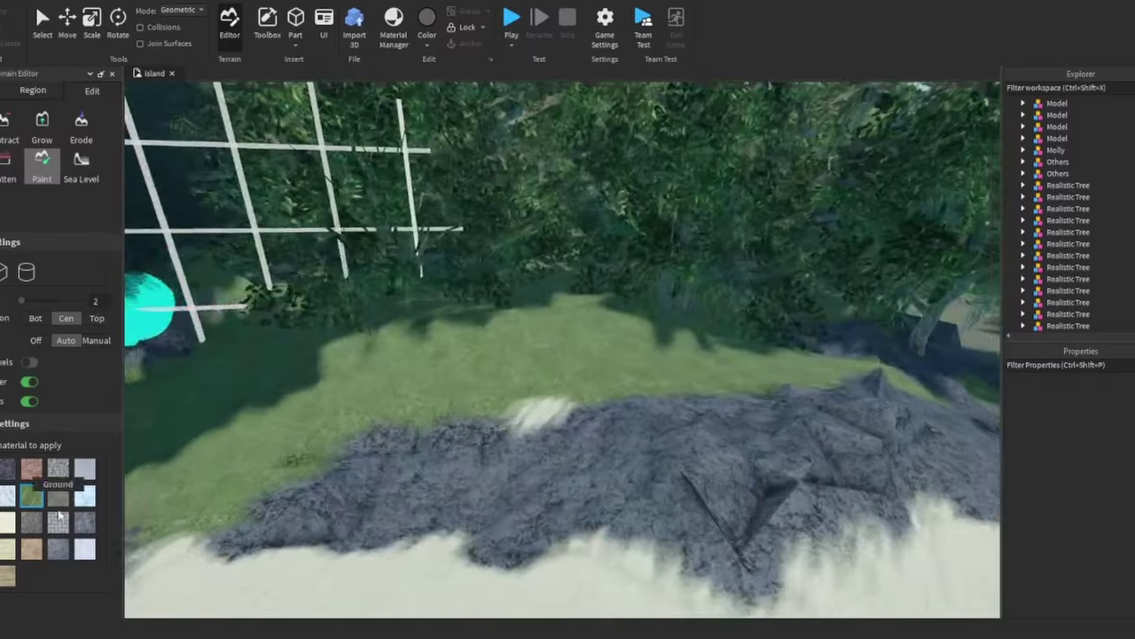
left_click(84, 521)
mouse_move(151, 506)
right_mouse_down()
mouse_move(578, 266)
mouse_move(603, 354)
mouse_move(517, 408)
mouse_move(753, 355)
mouse_move(570, 404)
right_mouse_up()
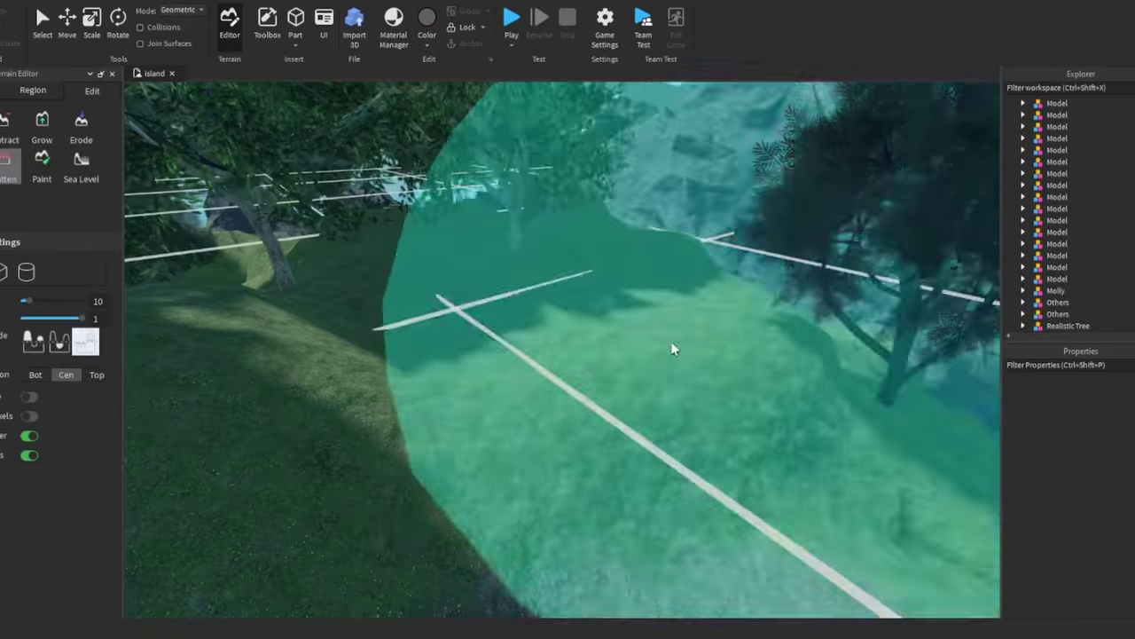
Flatten the uneven terrain along the path between the trees and the cliff with brush size 10
right_click_drag(671, 341, 713, 371)
mouse_move(777, 407)
right_mouse_down()
mouse_move(720, 299)
mouse_move(649, 471)
mouse_move(703, 247)
mouse_move(603, 413)
mouse_move(694, 452)
right_mouse_up()
mouse_move(802, 465)
right_mouse_down()
mouse_move(718, 466)
mouse_move(507, 423)
mouse_move(520, 342)
mouse_move(719, 383)
right_mouse_up()
key("w")
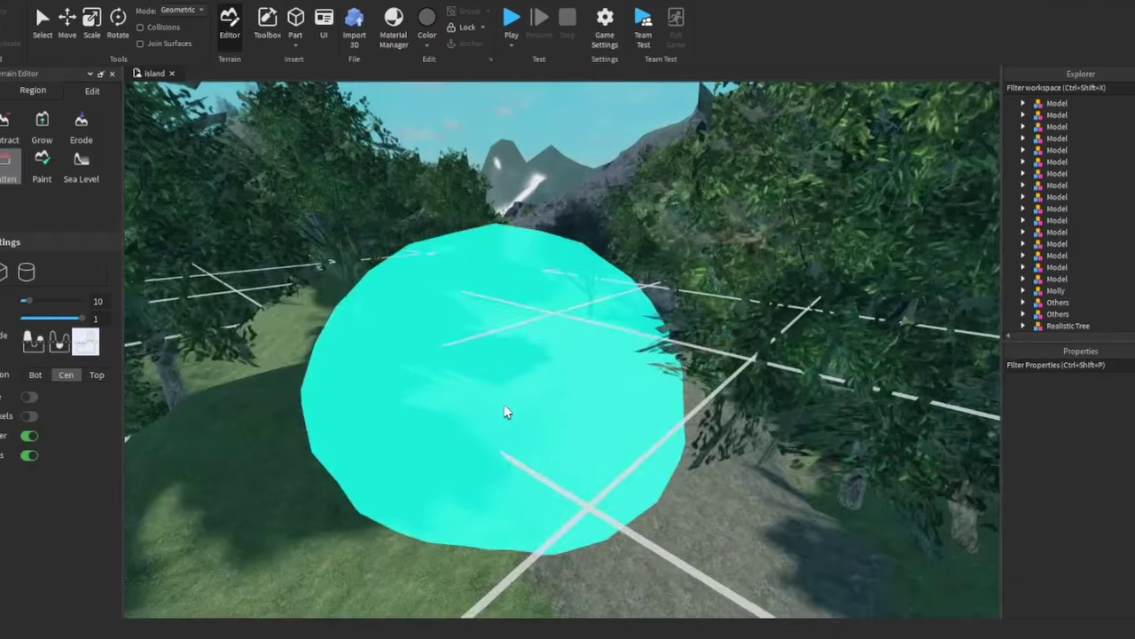
key("w")
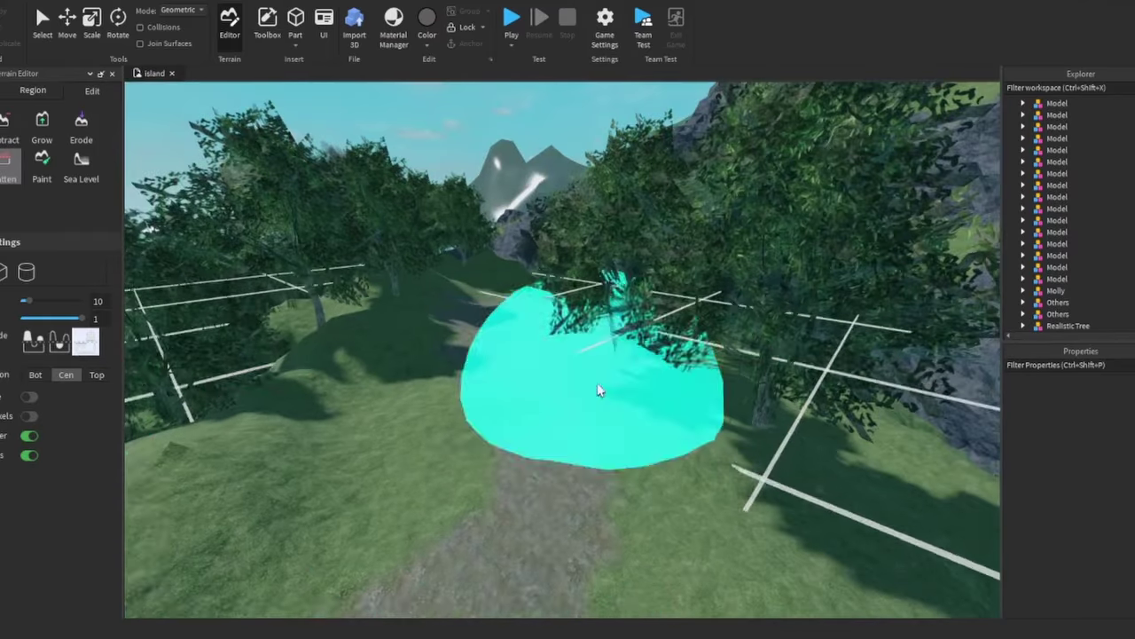
key("w")
right_click_drag(599, 390, 686, 451)
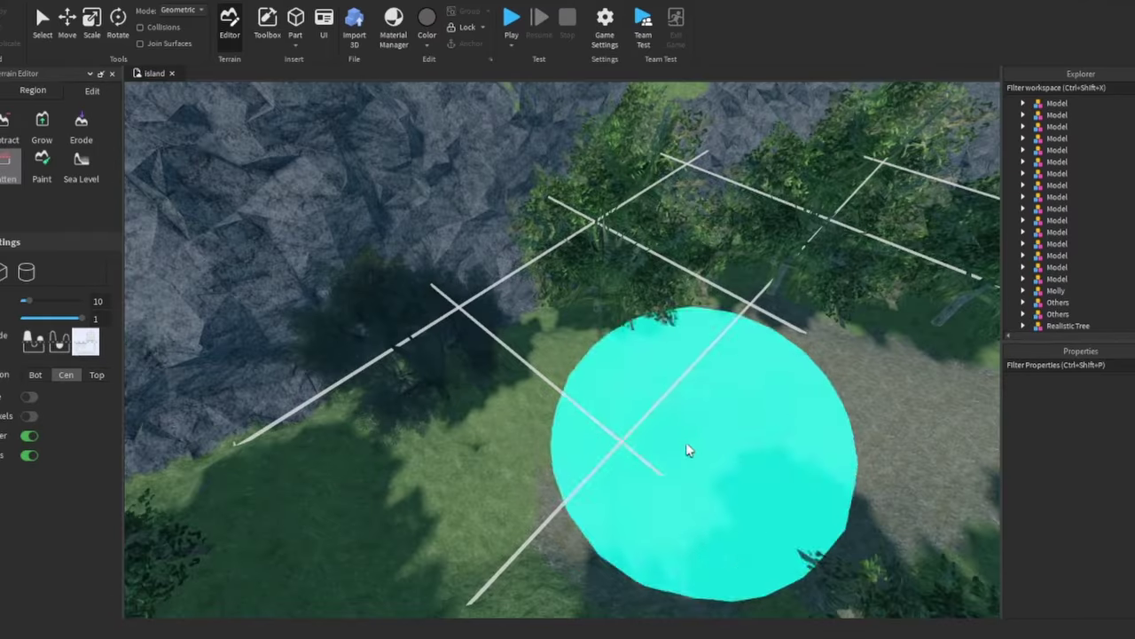
right_click_drag(562, 347, 683, 300)
key("w")
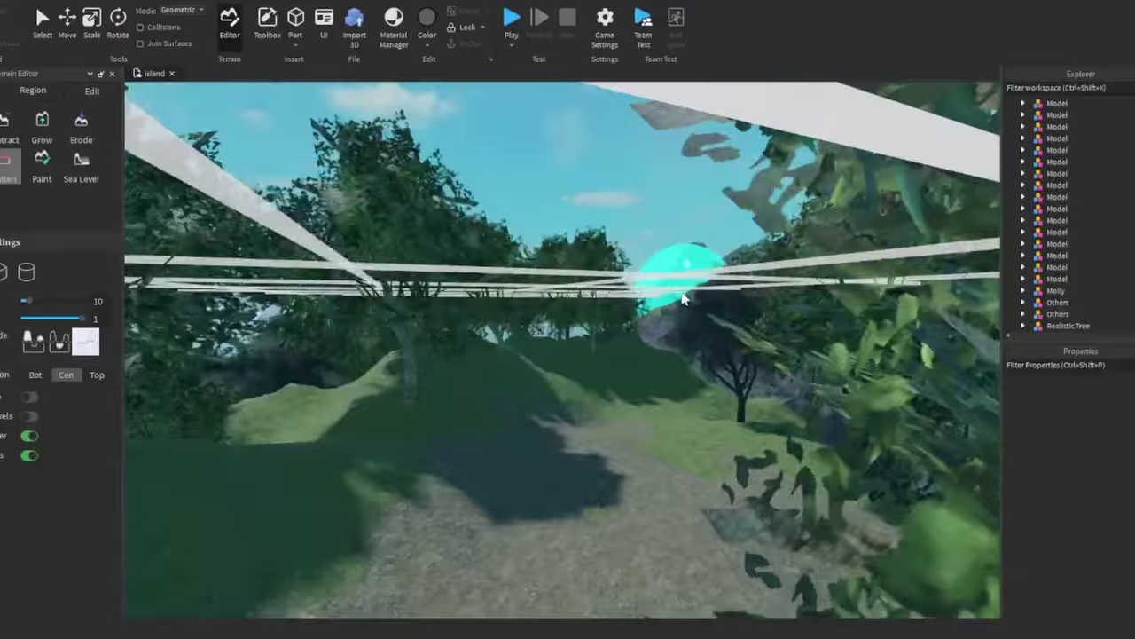
Paint the path between the tree rows with Ground material, using brush size 2
key("s")
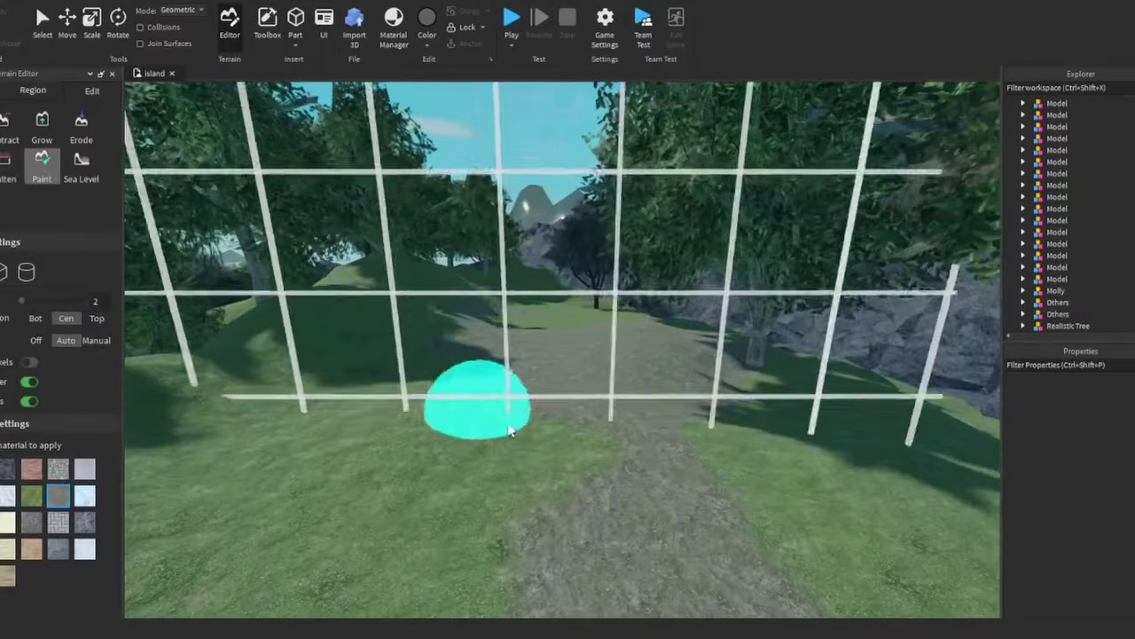
key("s")
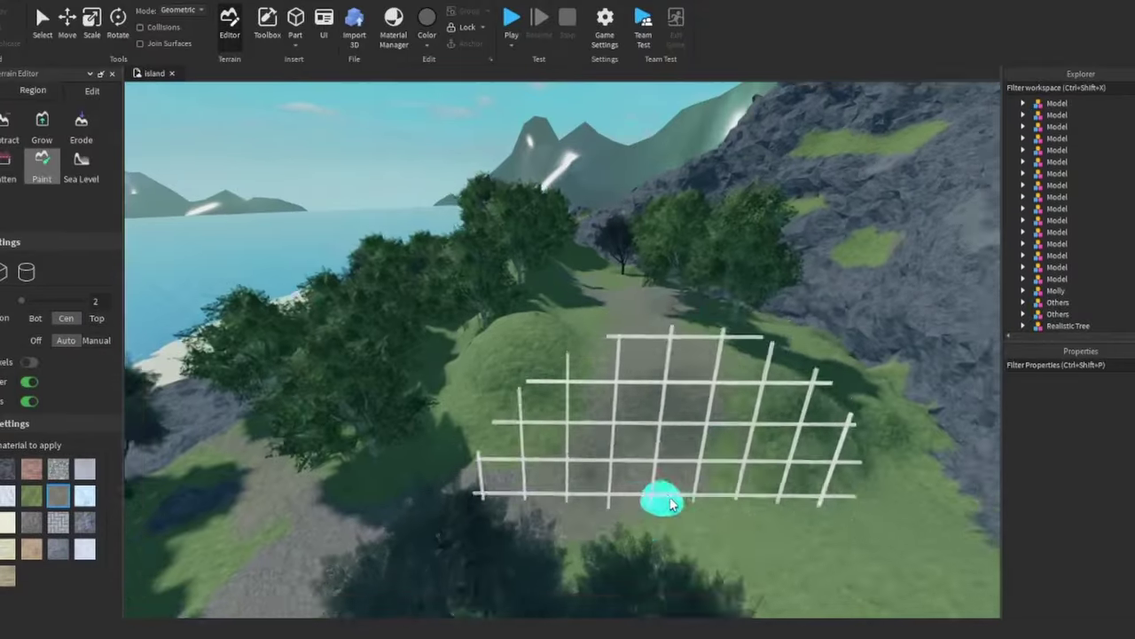
key("w")
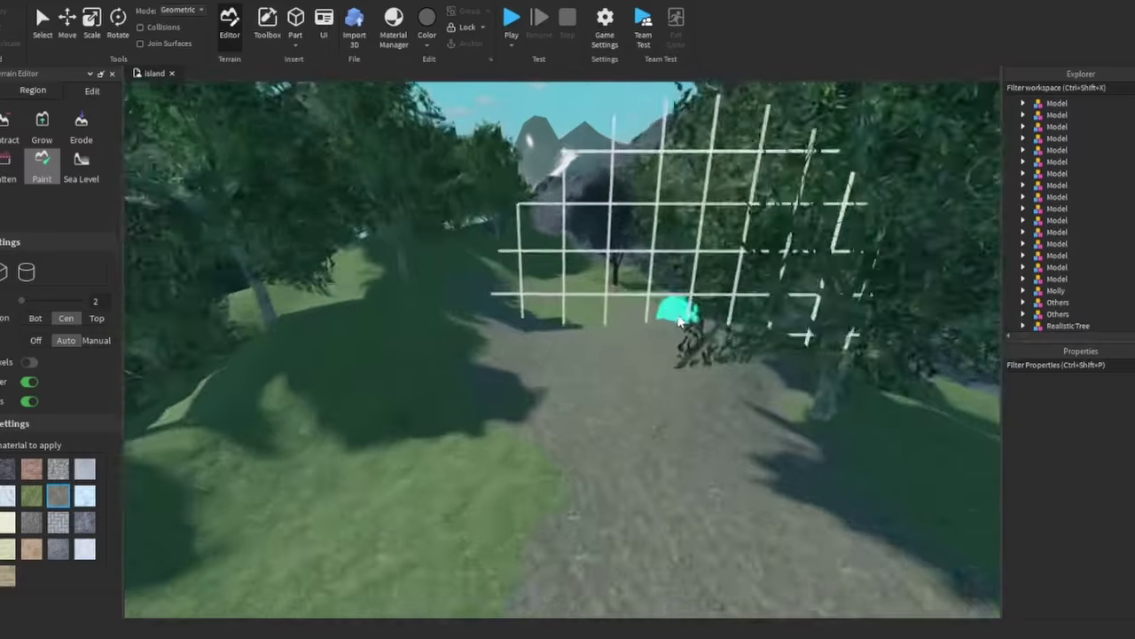
key("w")
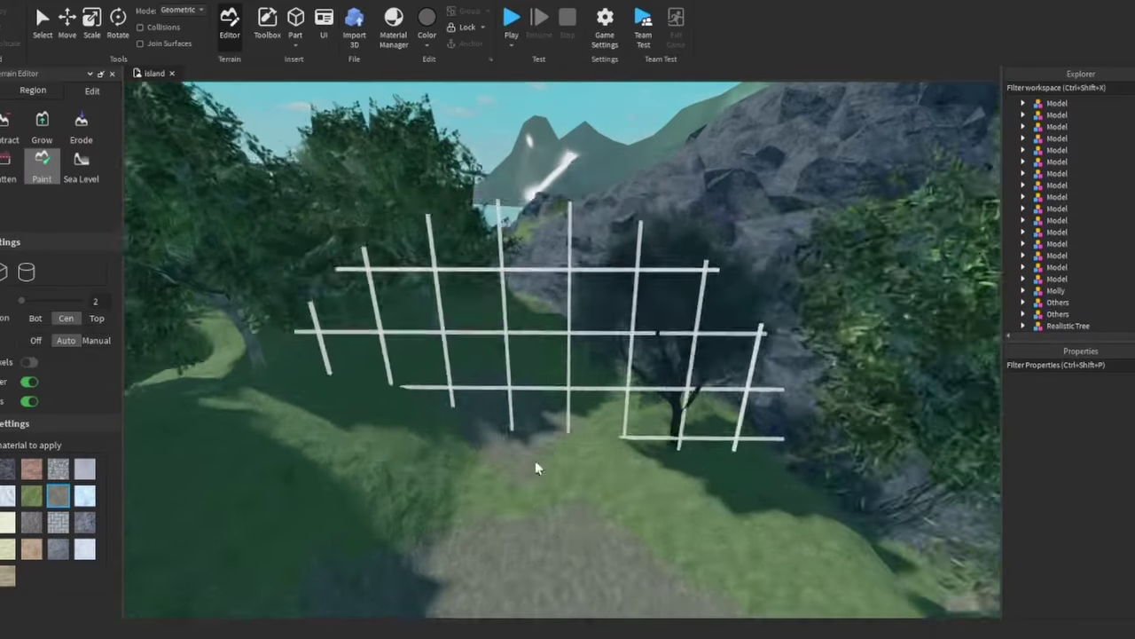
Flatten the grassy hump across the path near the fork with brush size 10 and strength 1
mouse_move(534, 460)
right_mouse_down()
mouse_move(507, 469)
mouse_move(532, 423)
mouse_move(647, 439)
right_mouse_up()
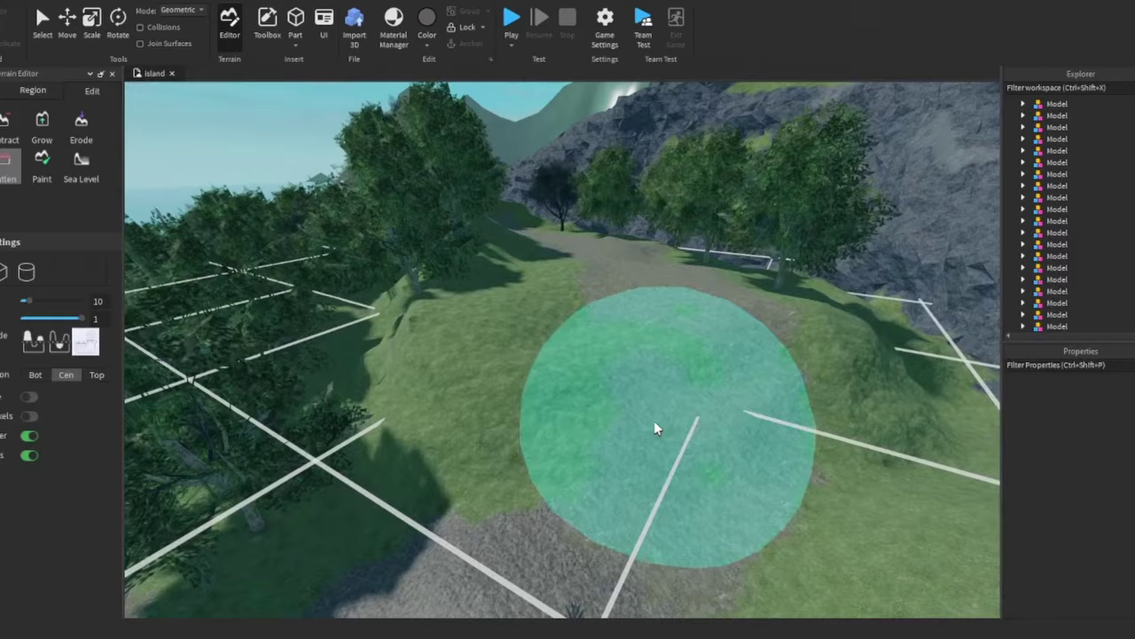
key("w")
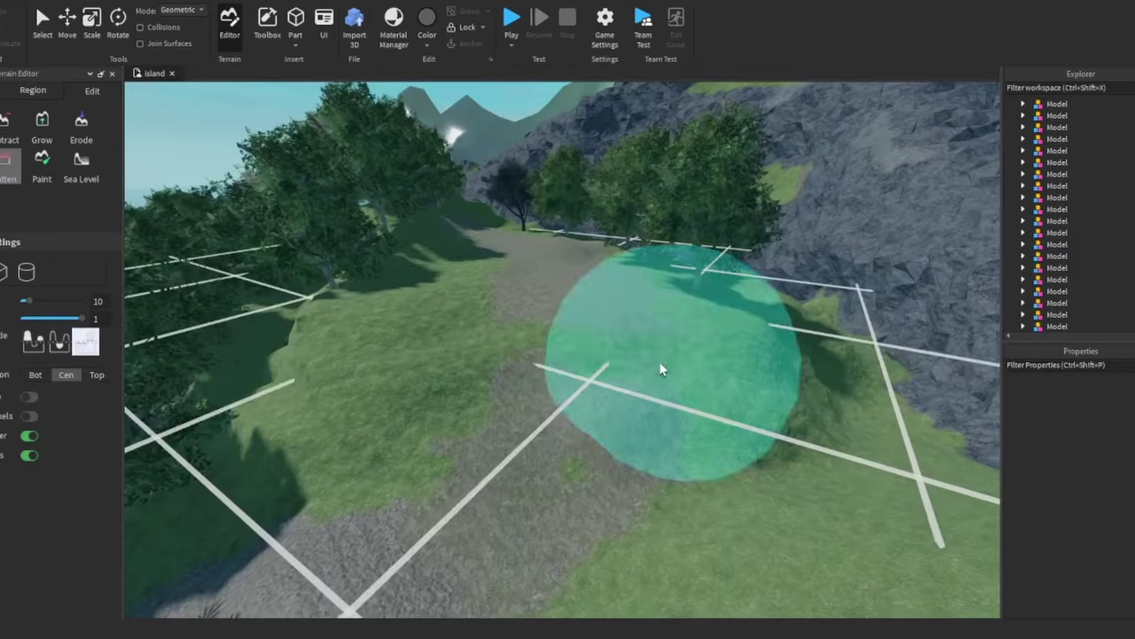
mouse_move(497, 373)
left_mouse_down()
mouse_move(630, 386)
mouse_move(550, 312)
mouse_move(506, 302)
left_mouse_up()
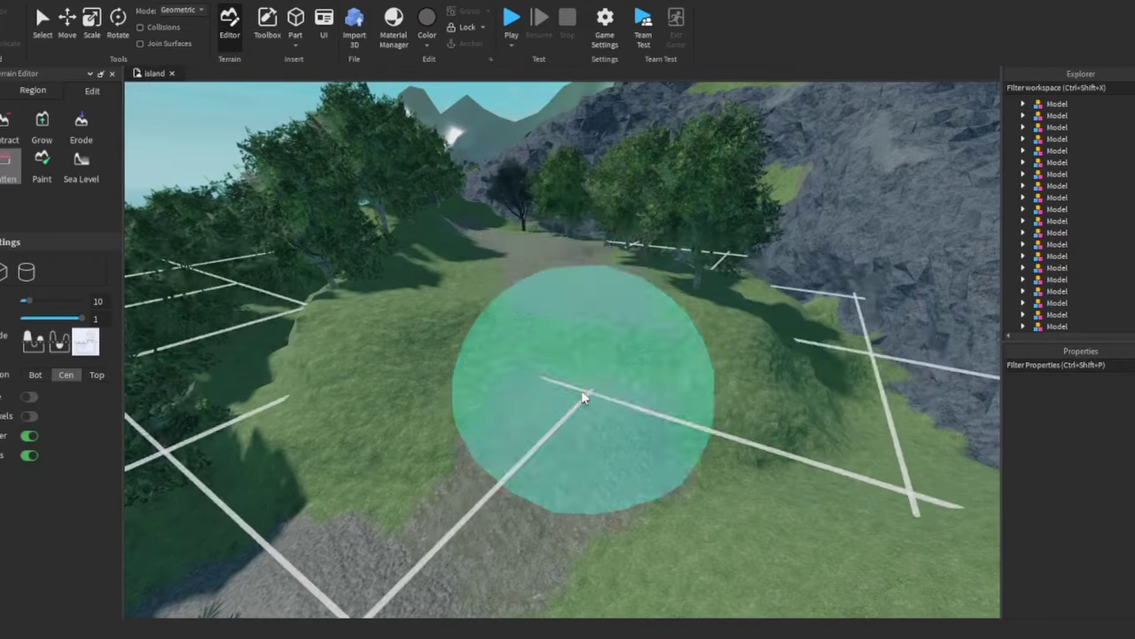
mouse_move(583, 393)
left_mouse_down()
mouse_move(599, 235)
mouse_move(615, 393)
mouse_move(553, 471)
mouse_move(522, 482)
mouse_move(624, 420)
mouse_move(577, 418)
mouse_move(626, 373)
mouse_move(581, 520)
mouse_move(667, 146)
mouse_move(644, 438)
mouse_move(704, 286)
mouse_move(610, 213)
mouse_move(712, 378)
mouse_move(499, 338)
mouse_move(544, 367)
mouse_move(755, 258)
mouse_move(571, 319)
mouse_move(579, 381)
left_mouse_up()
key("s")
key("w")
Paint Ground material across the flattened grass with brush size 2 to reconnect the path sections
left_click(42, 162)
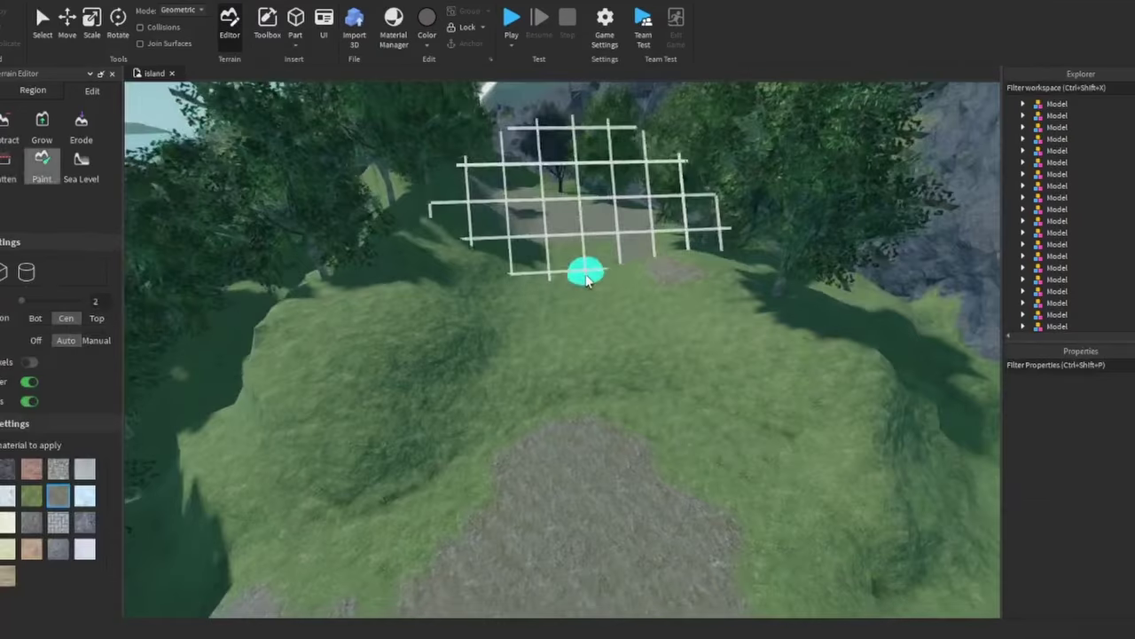
left_click_drag(634, 405, 584, 301)
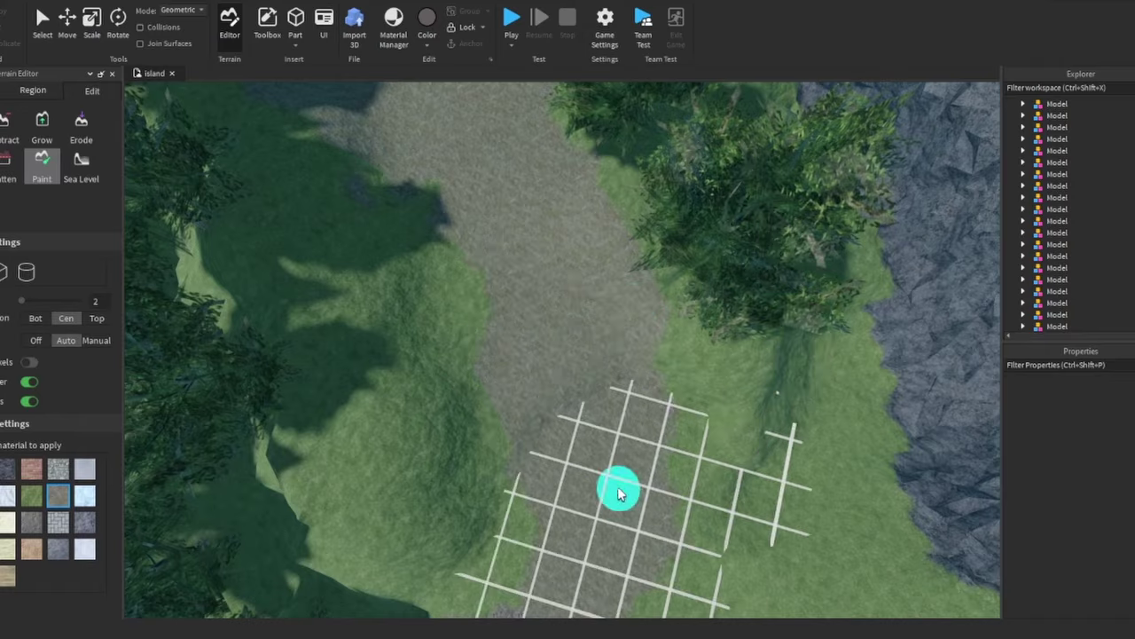
mouse_move(619, 494)
left_mouse_down()
mouse_move(614, 324)
mouse_move(570, 376)
mouse_move(607, 429)
left_mouse_up()
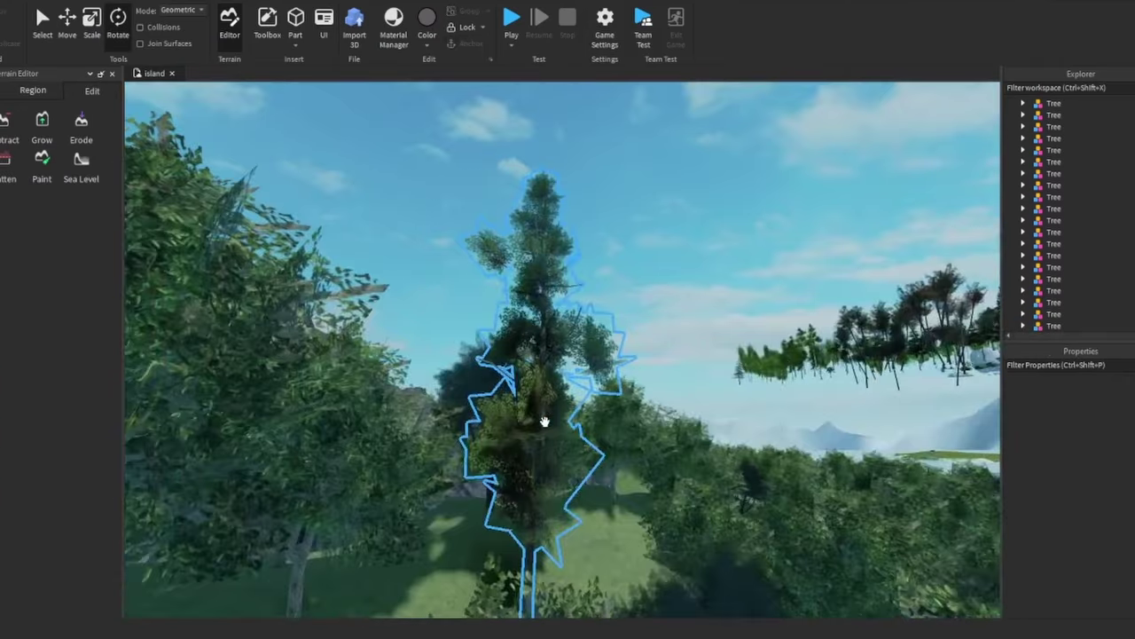
Duplicate the tall Tree and lower the copy onto the grass slope beside the bushes
left_click(542, 418)
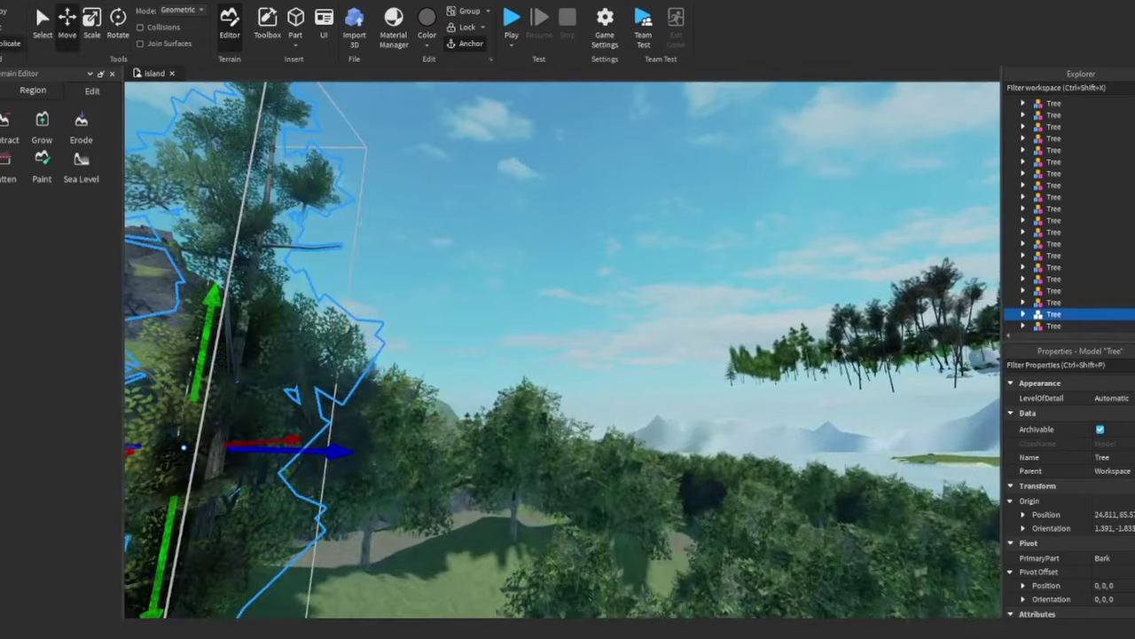
key("Down")
key("f")
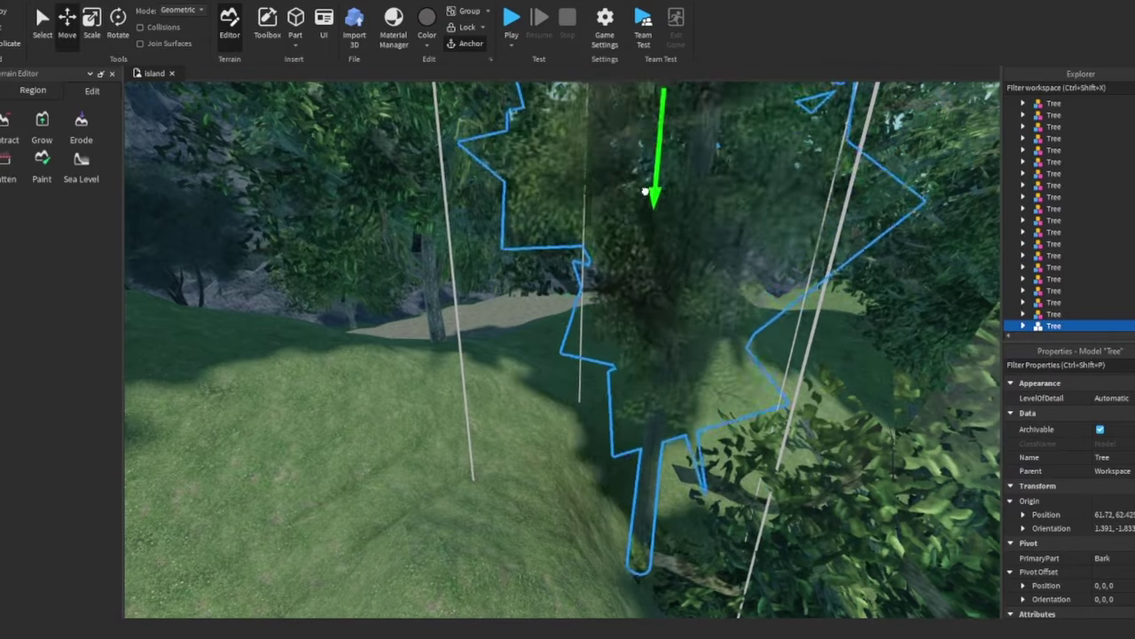
scroll(645, 191, "down", 5)
left_click(588, 436)
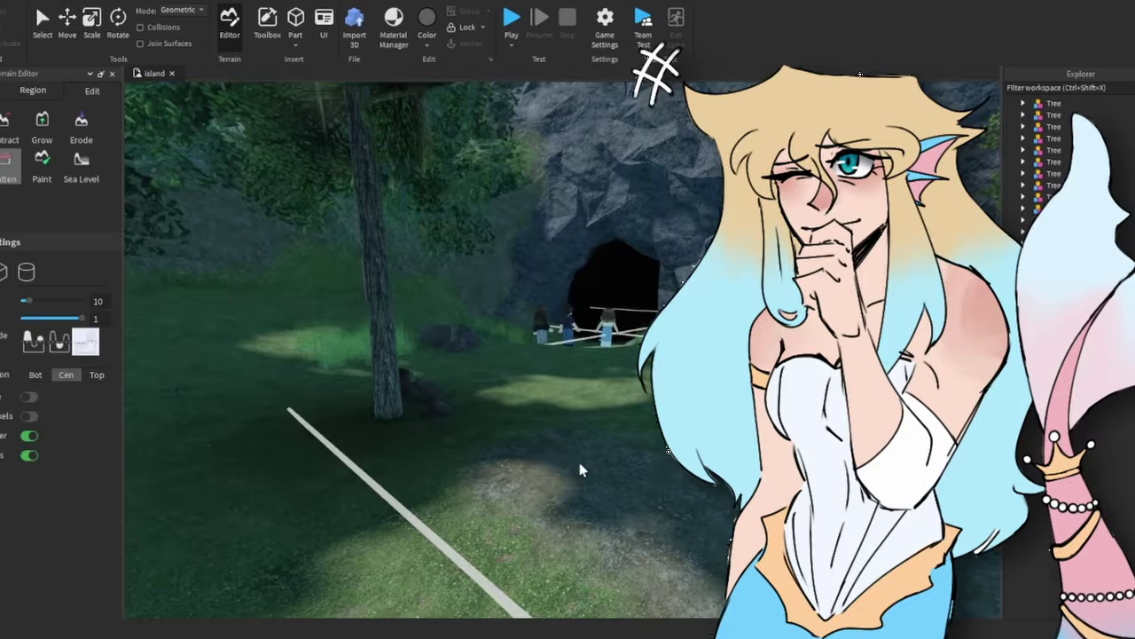
Stretch the terrain region across the exposed sand shoal in the water and fill it with the chosen material
scroll(534, 364, "up", 2)
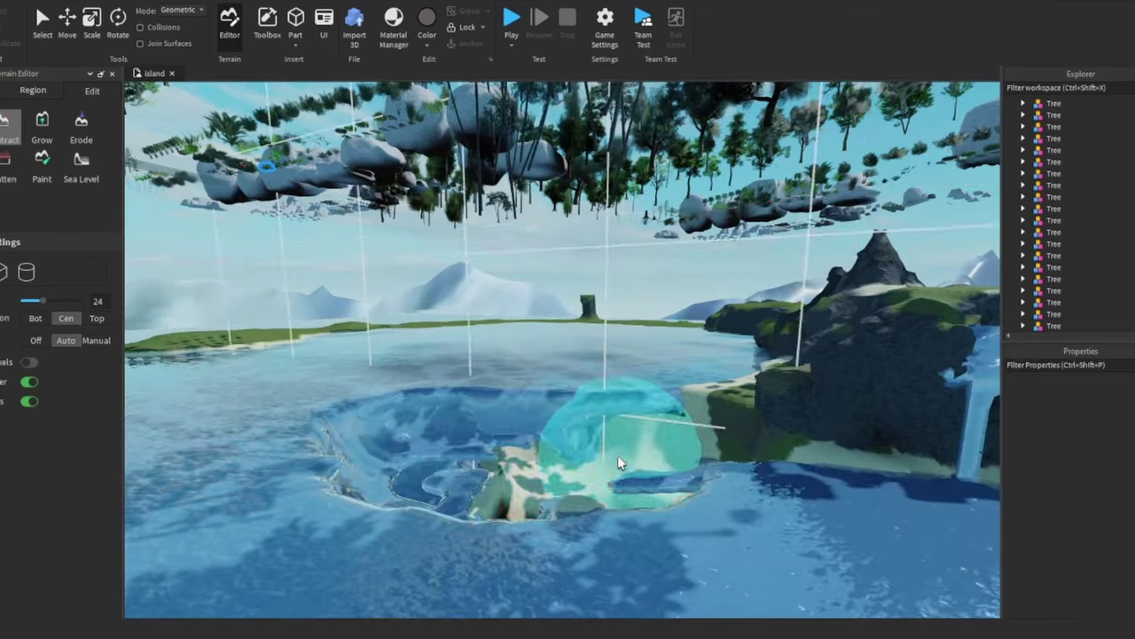
mouse_move(617, 455)
right_mouse_down()
mouse_move(621, 500)
mouse_move(654, 431)
mouse_move(538, 307)
mouse_move(682, 398)
right_mouse_up()
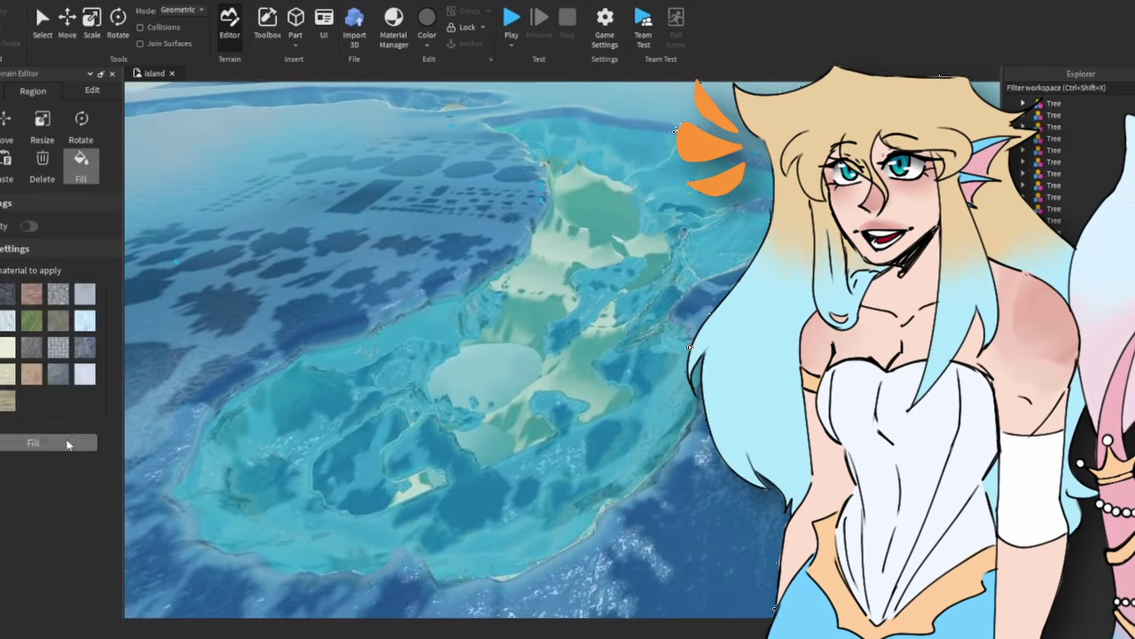
scroll(426, 334, "up", 10)
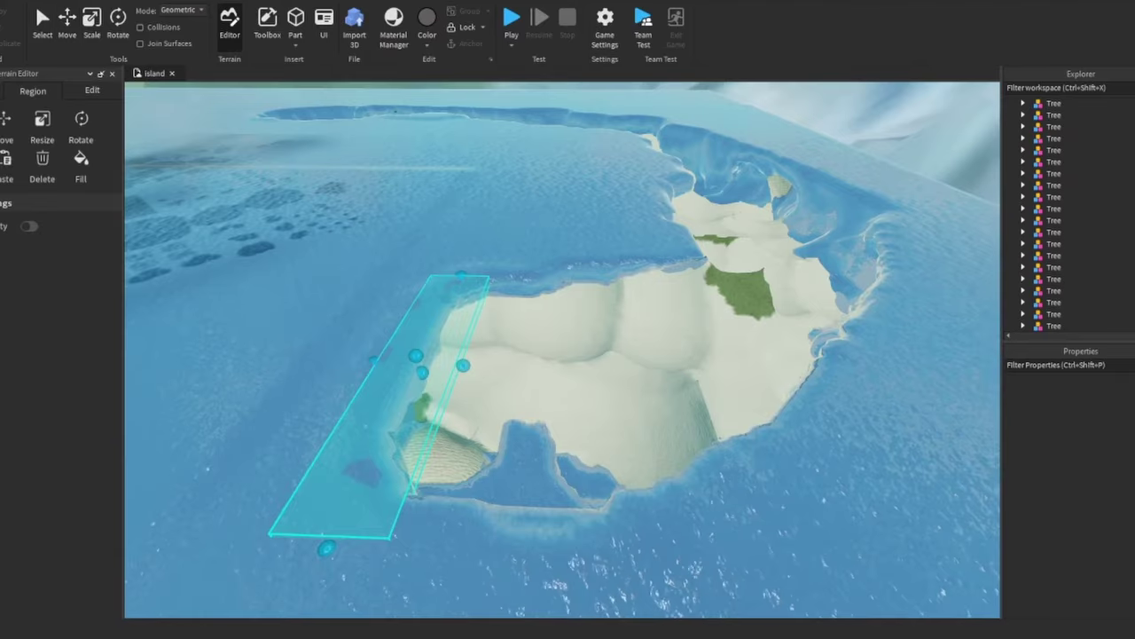
left_click_drag(462, 366, 823, 362)
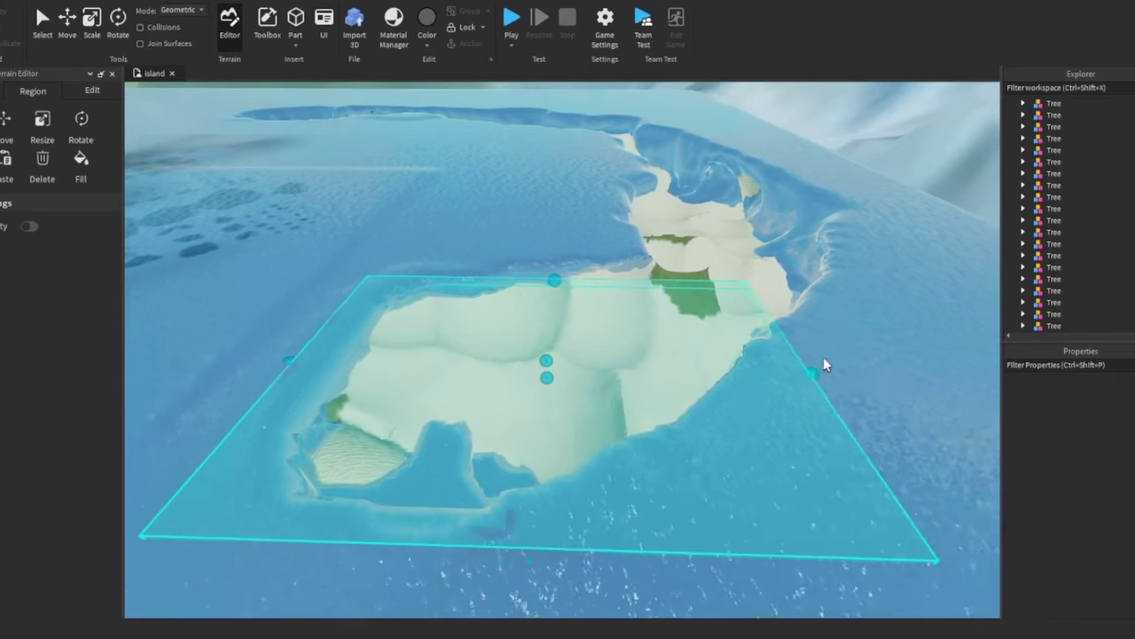
right_click_drag(824, 362, 701, 266)
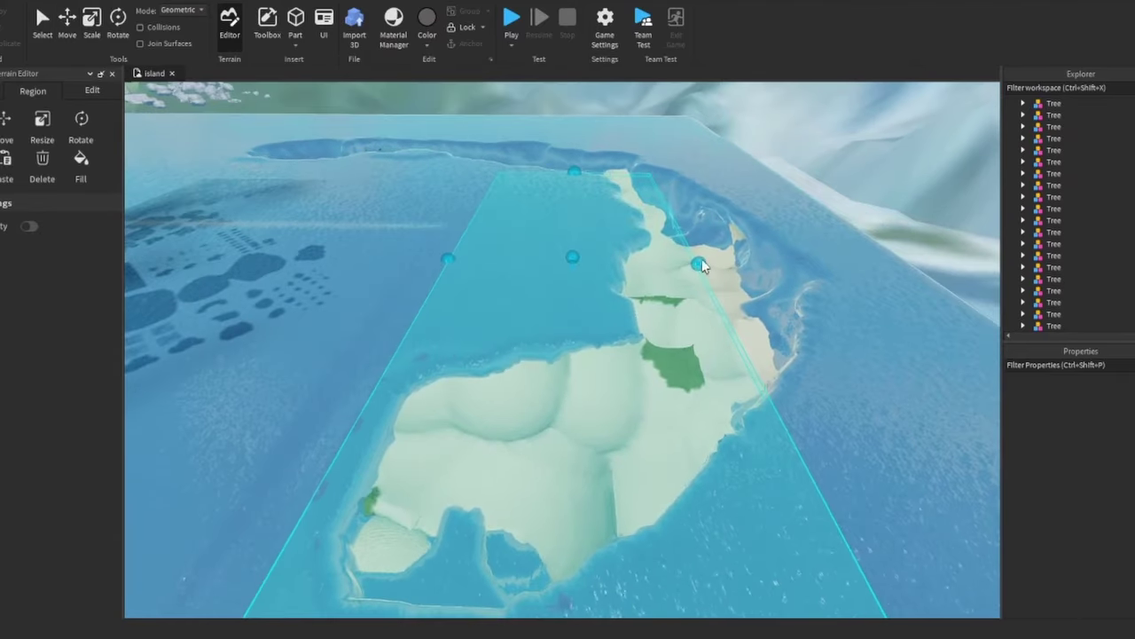
right_click_drag(822, 254, 693, 402)
left_click(80, 164)
left_click(33, 442)
right_click_drag(635, 485, 635, 485)
right_click_drag(427, 238, 667, 416)
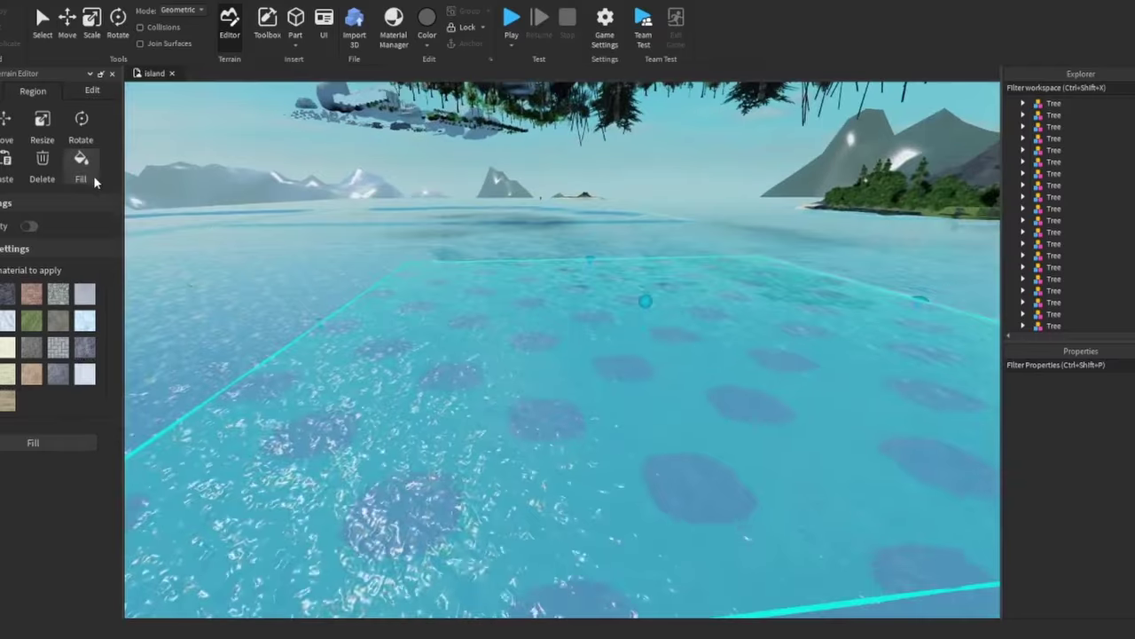
left_click(92, 89)
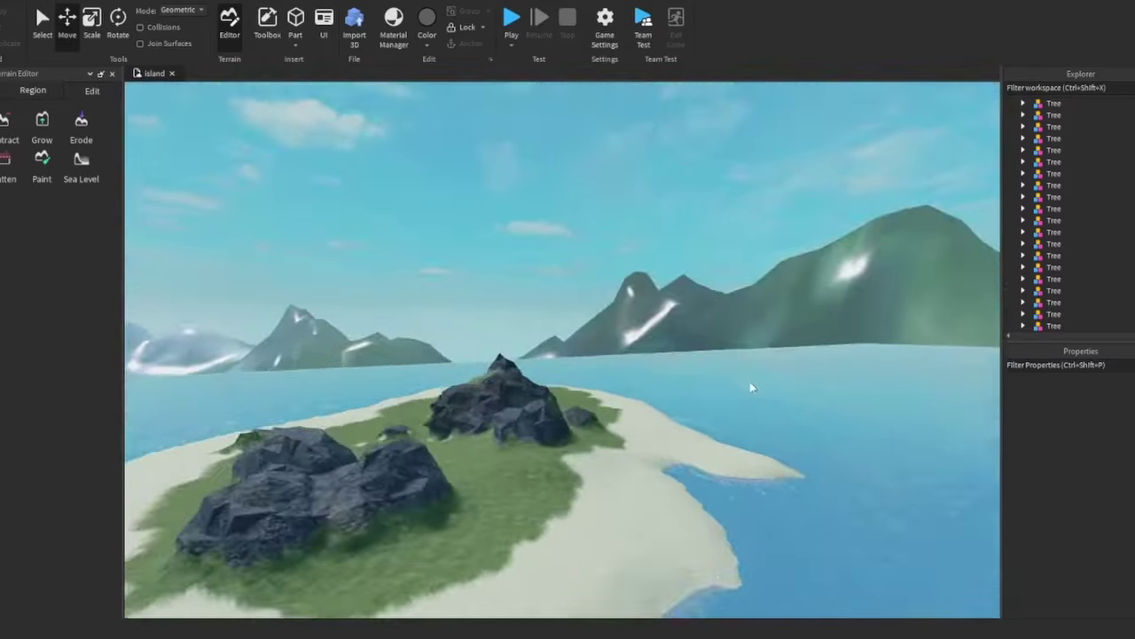
Fill the selected terrain region around the flat sand island with grass patches
right_click_drag(588, 304, 588, 305)
scroll(588, 304, "up", 3)
right_click_drag(583, 393, 626, 373)
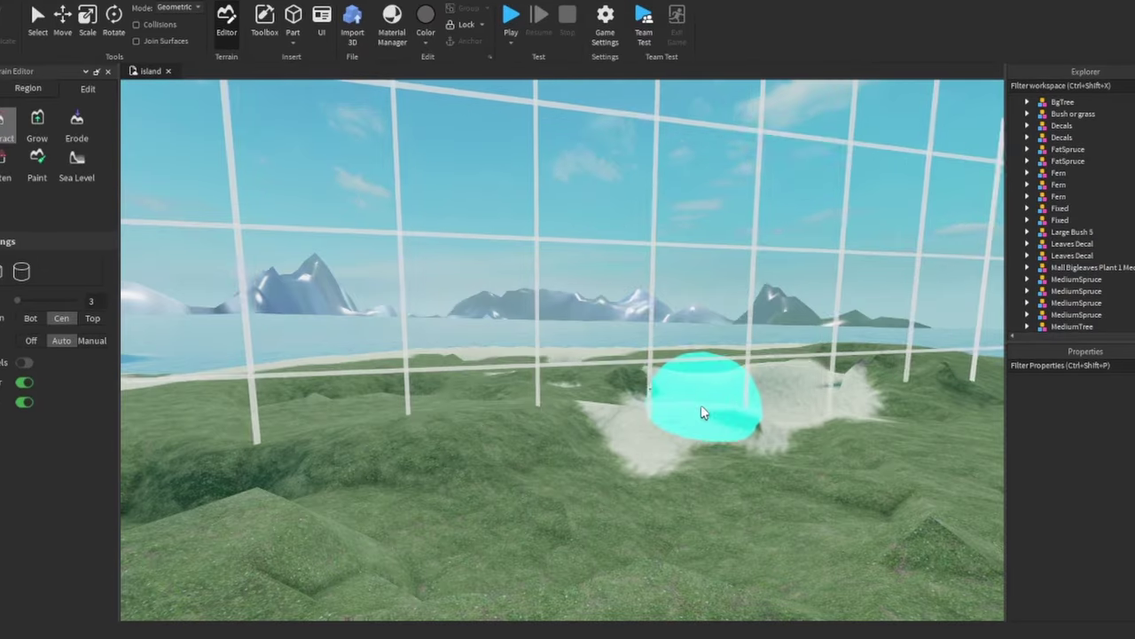
right_click_drag(777, 451, 753, 464)
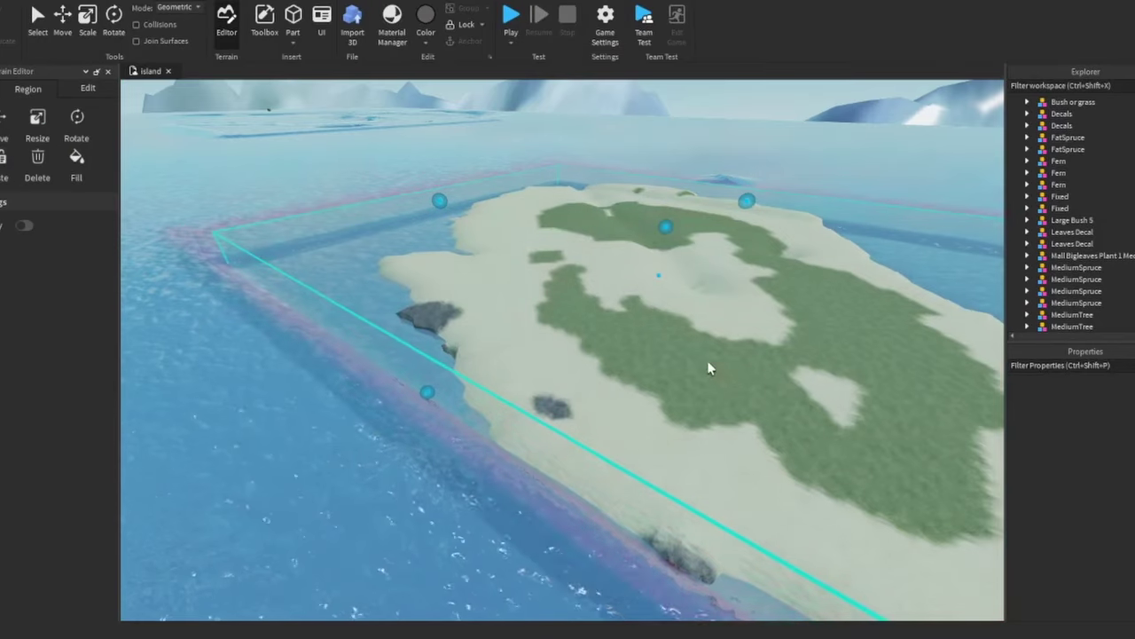
right_click_drag(707, 368, 725, 373)
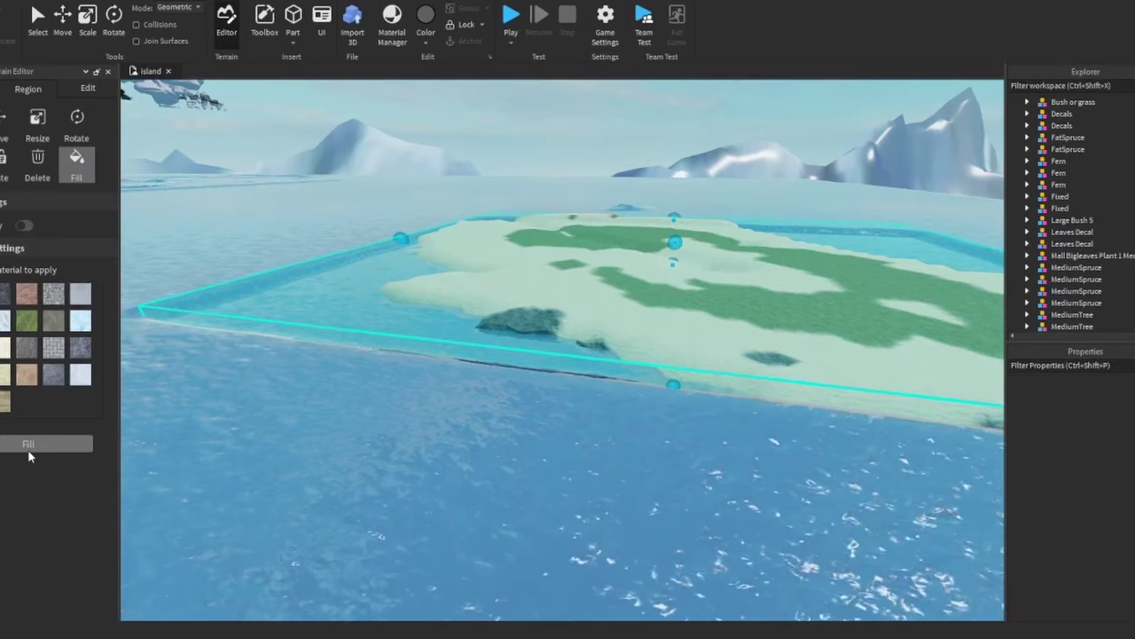
left_click(28, 444)
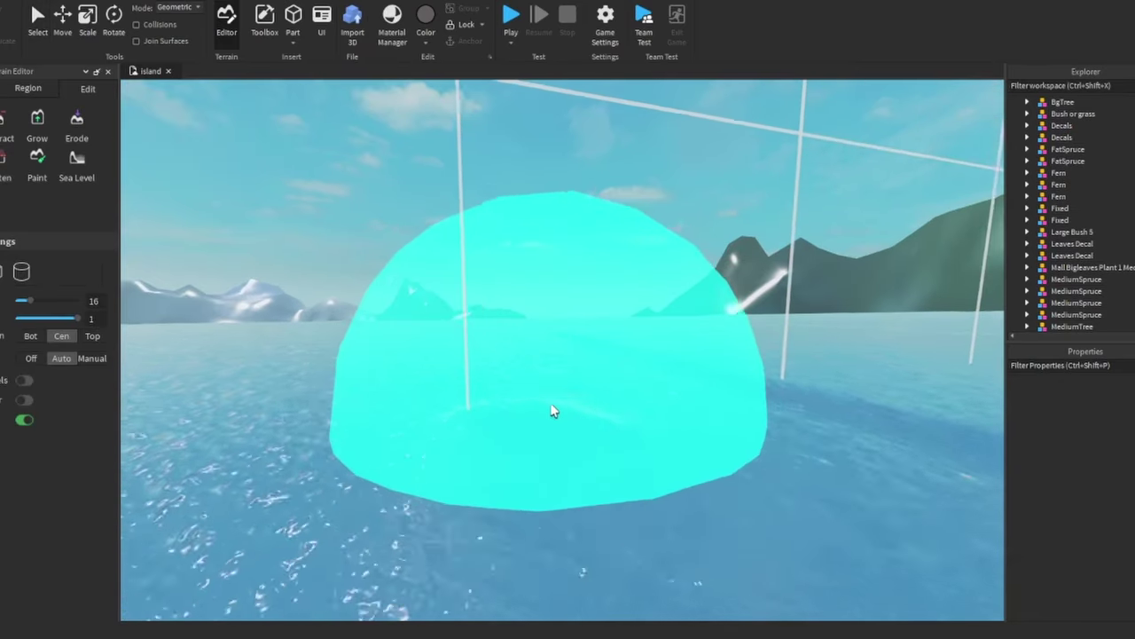
Create sea-level water in the region at position 249, -121, 237 with size 1522 × 271 × 1498
scroll(550, 417, "up", 5)
scroll(532, 443, "up", 5)
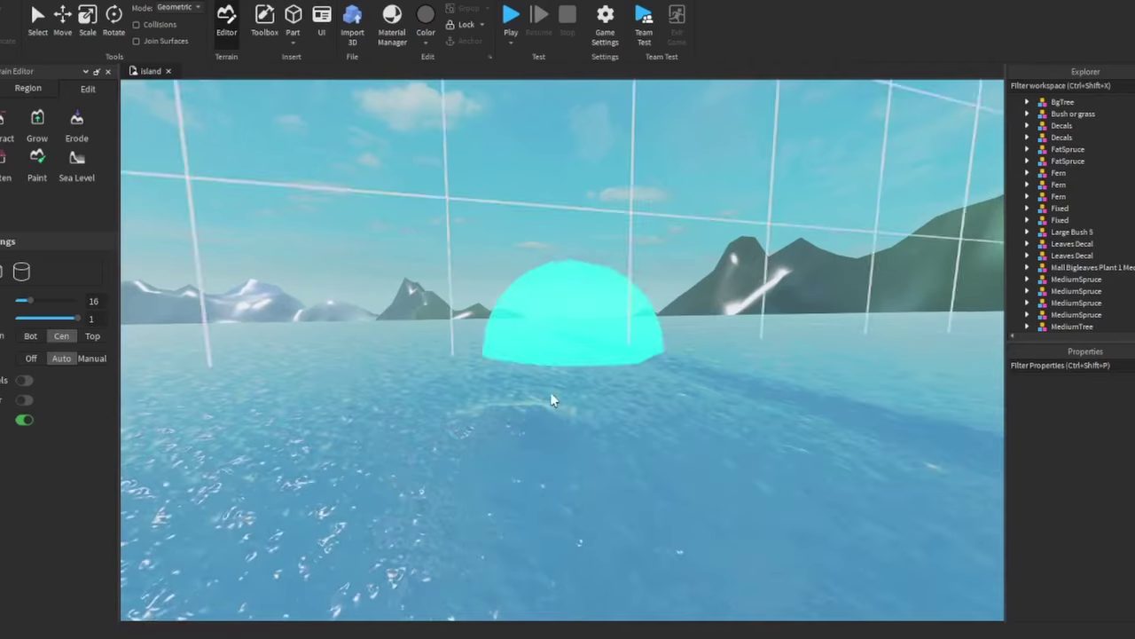
scroll(541, 399, "up", 5)
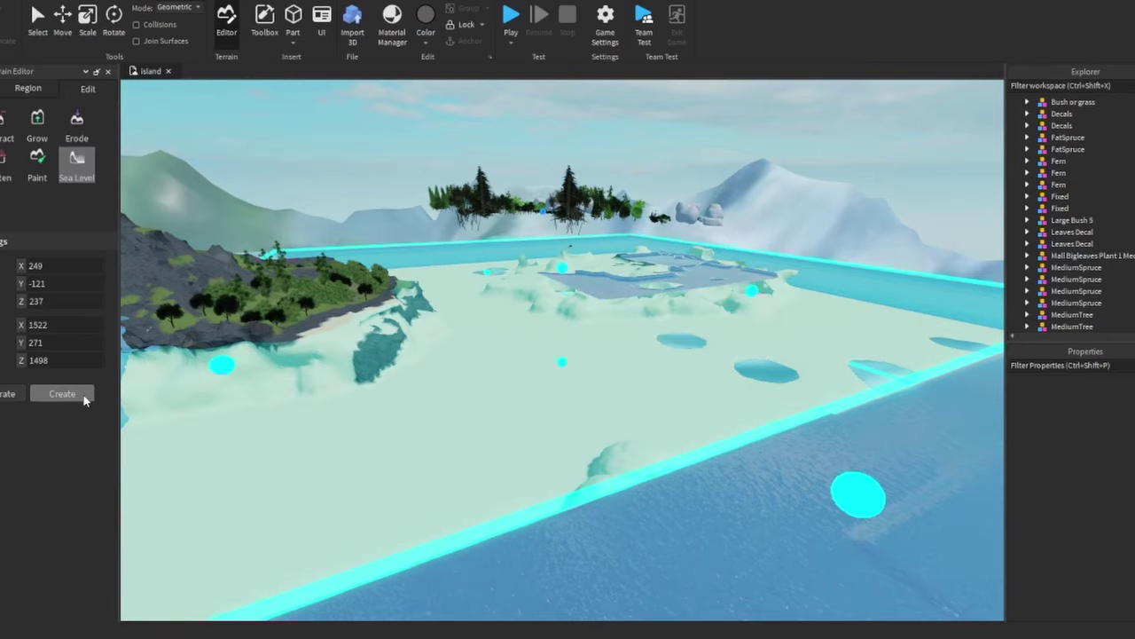
left_click(84, 398)
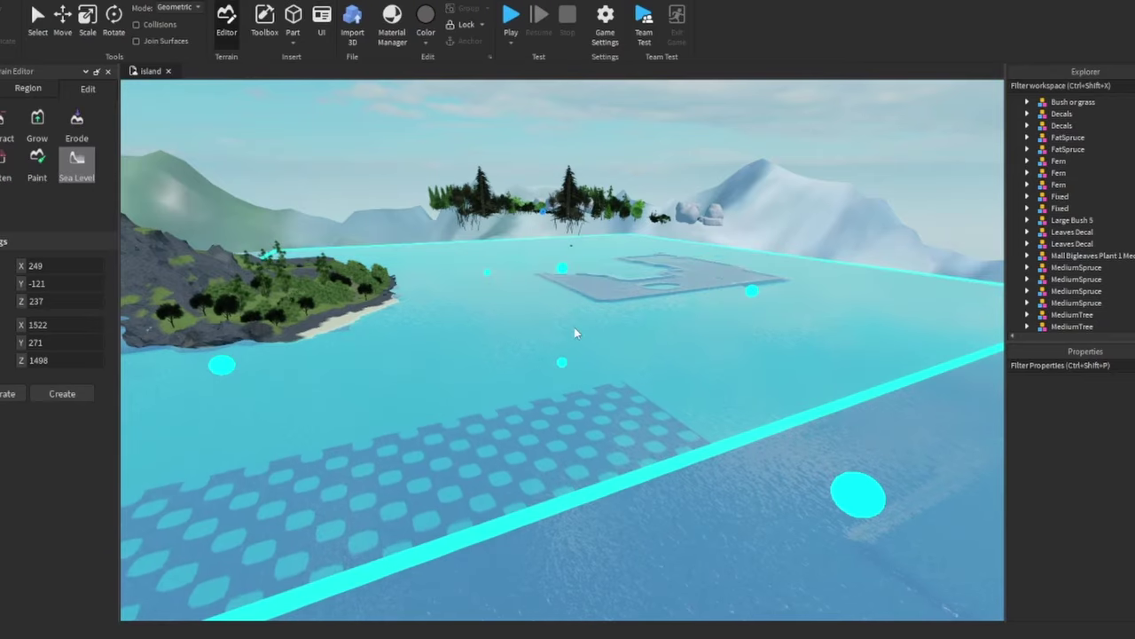
Enlarge the sea-level region to 2033 × 288 × 1498 beyond the patchy water and evaporate the water inside it
right_click_drag(575, 333, 683, 355)
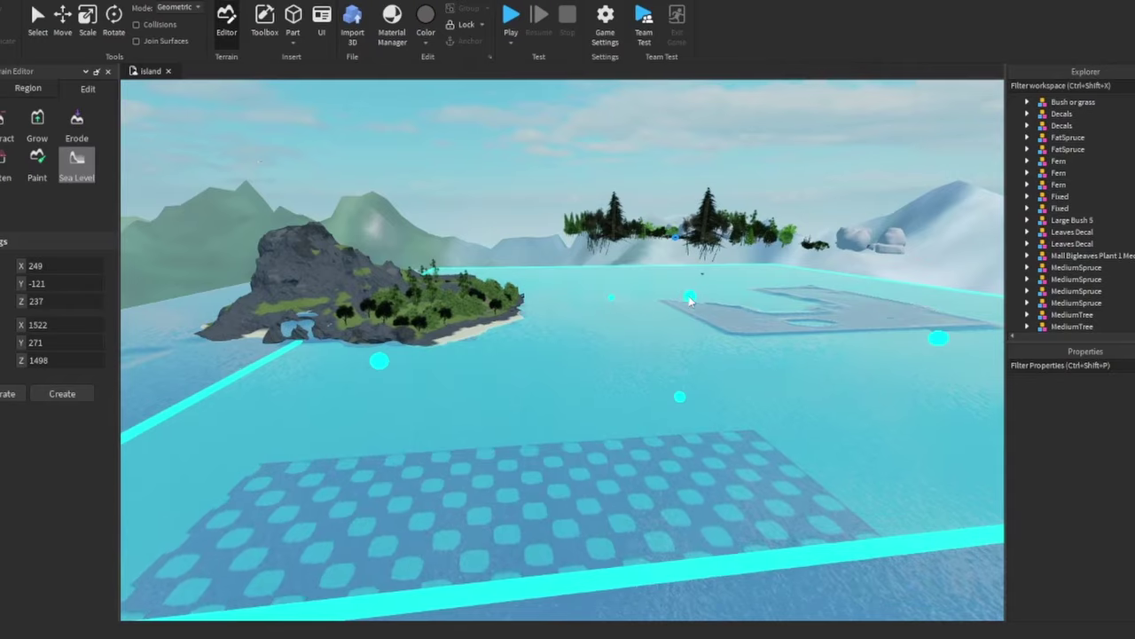
left_click_drag(691, 301, 754, 386)
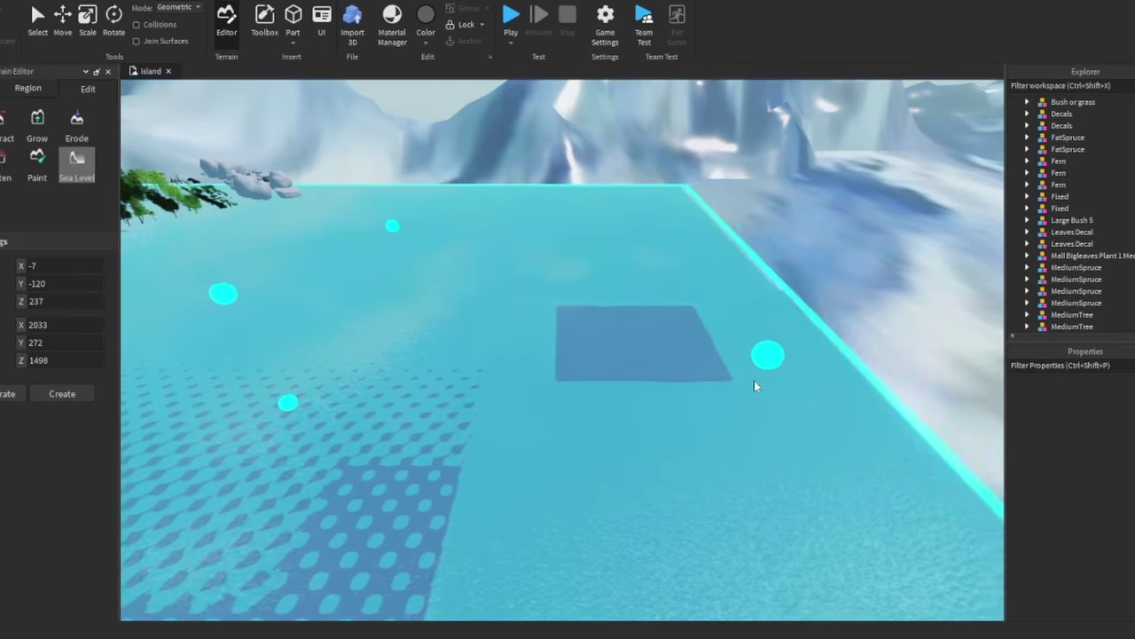
right_click_drag(754, 386, 435, 259)
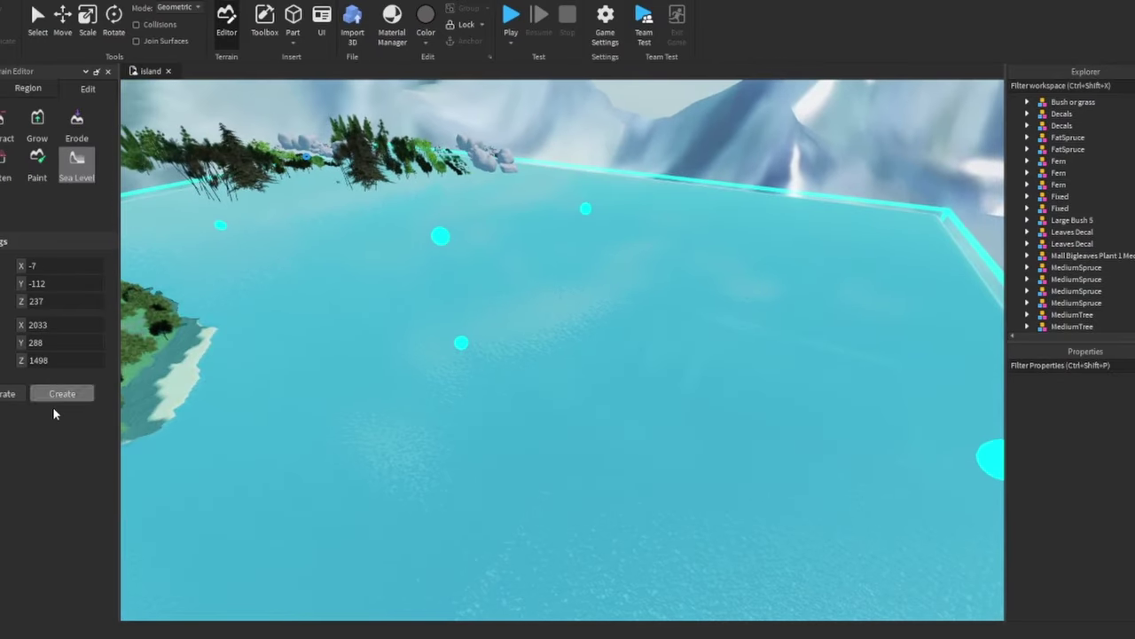
left_click(17, 398)
right_click_drag(613, 292, 615, 297)
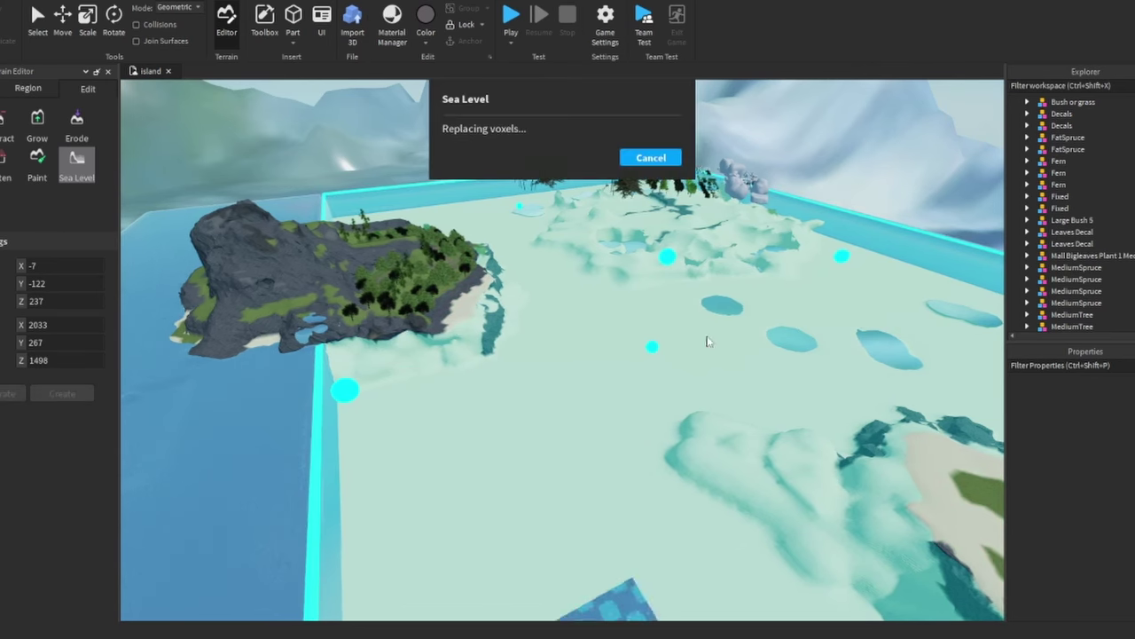
right_click_drag(699, 290, 700, 320)
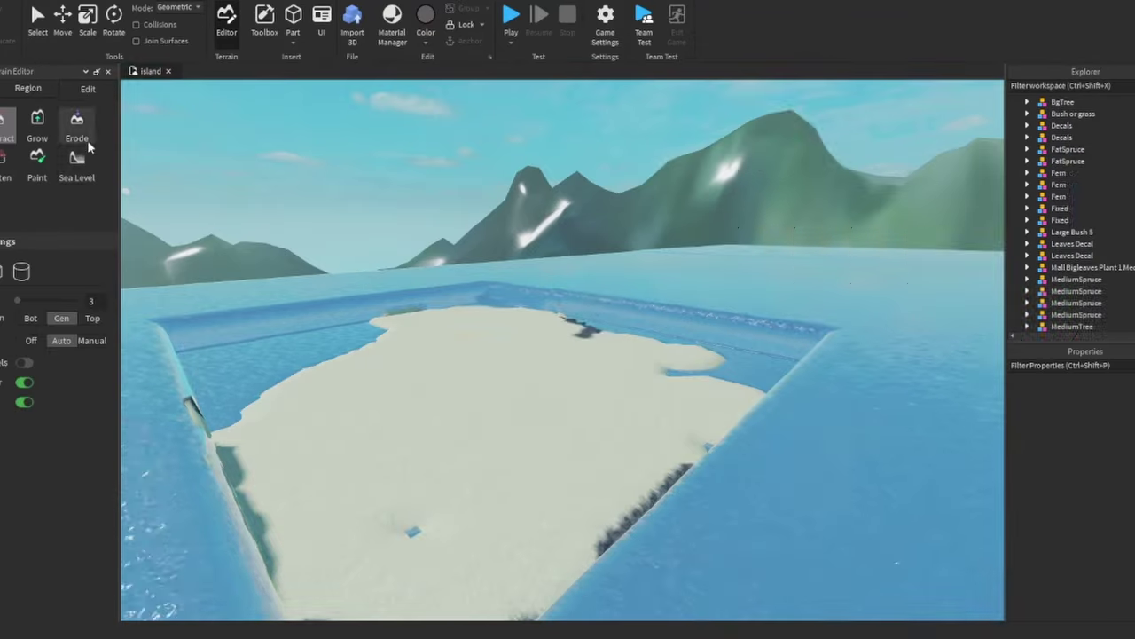
Flood the rectangular pit around the sandbar using a 2033 × 270 × 1498 sea-level region
left_click(77, 165)
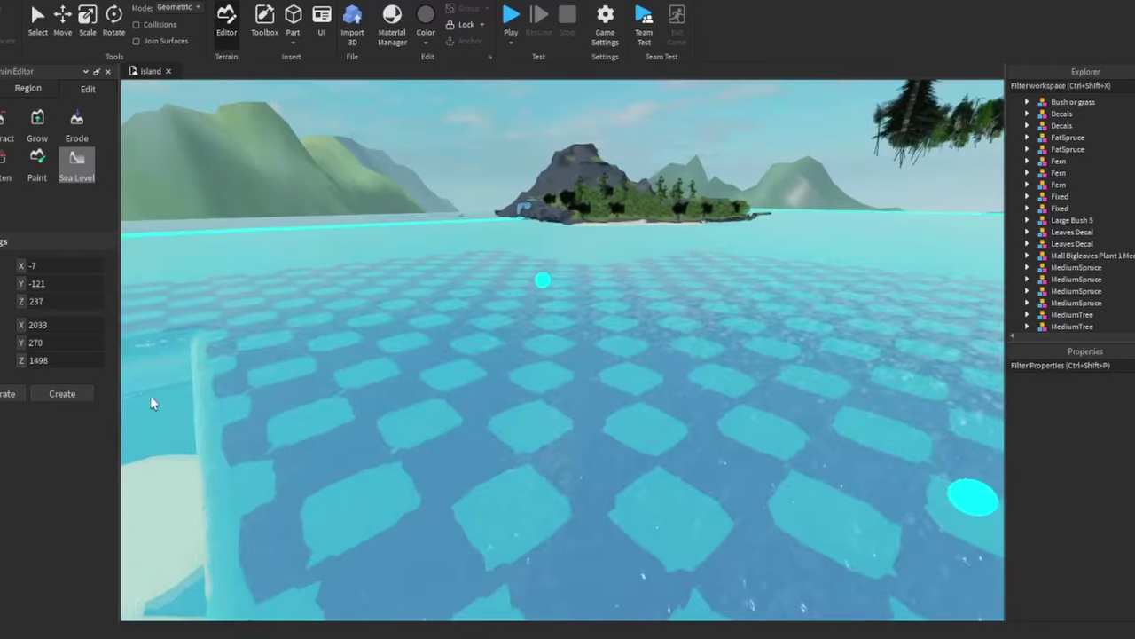
right_click_drag(533, 375, 542, 363)
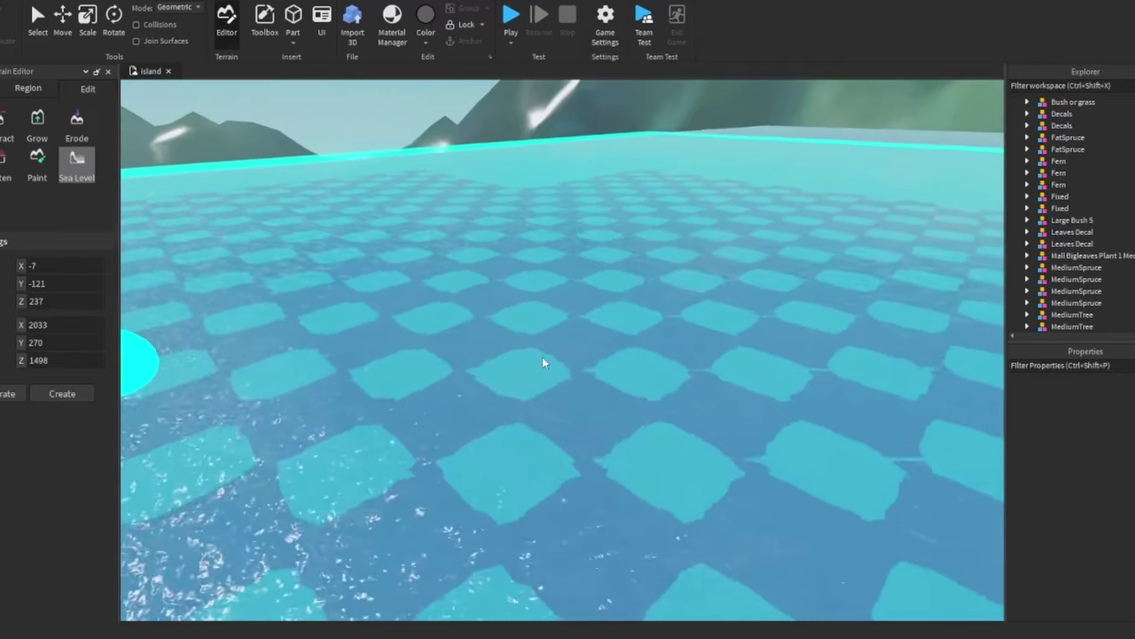
right_click_drag(638, 409, 638, 409)
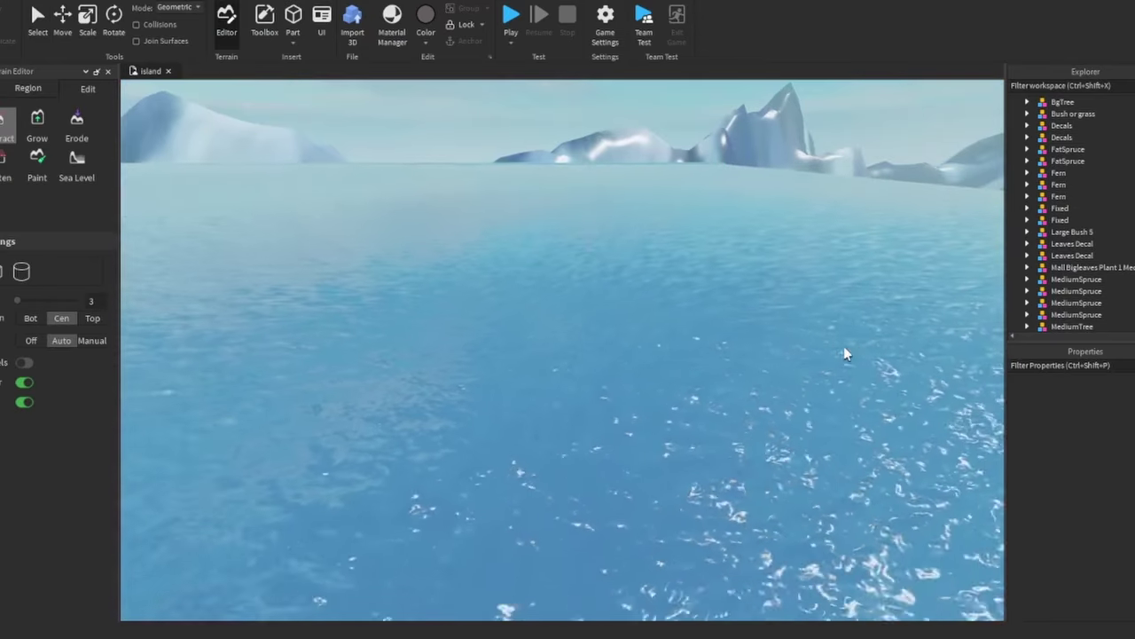
left_click(7, 133)
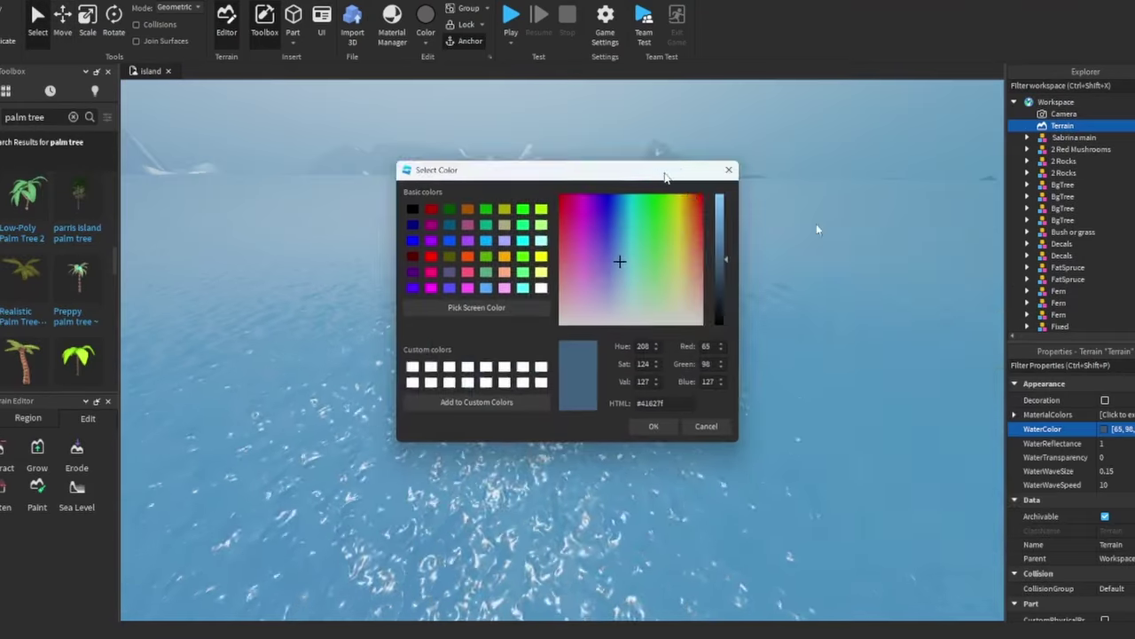
Set the Terrain's WaterColor to turquoise #56939a and save the island place to Roblox
left_click_drag(666, 178, 910, 264)
left_click(873, 354)
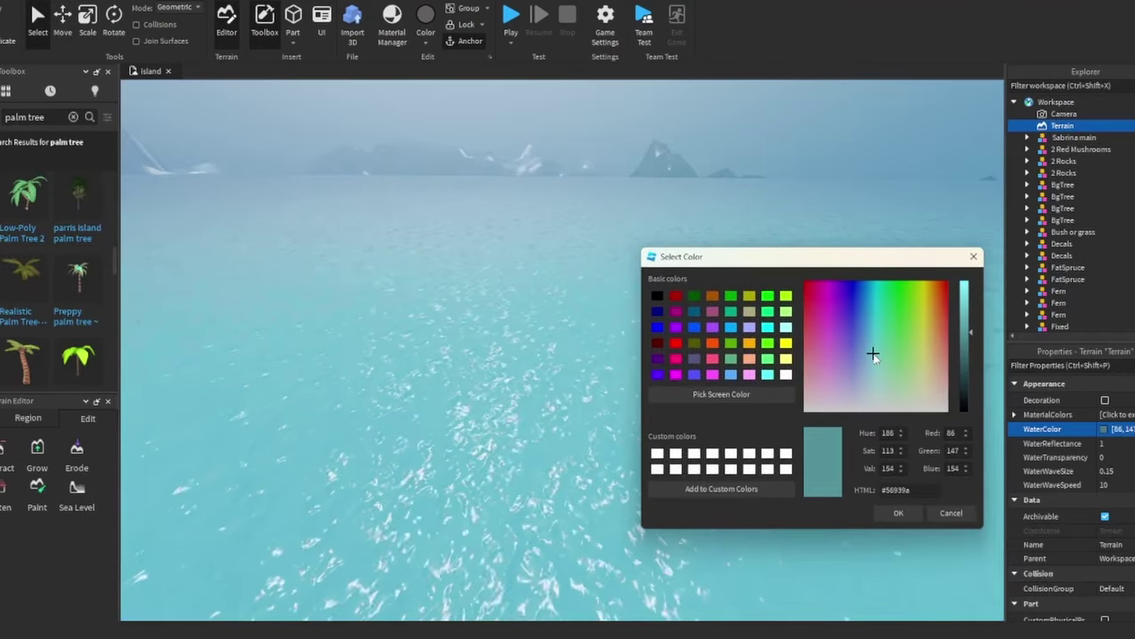
left_click(898, 514)
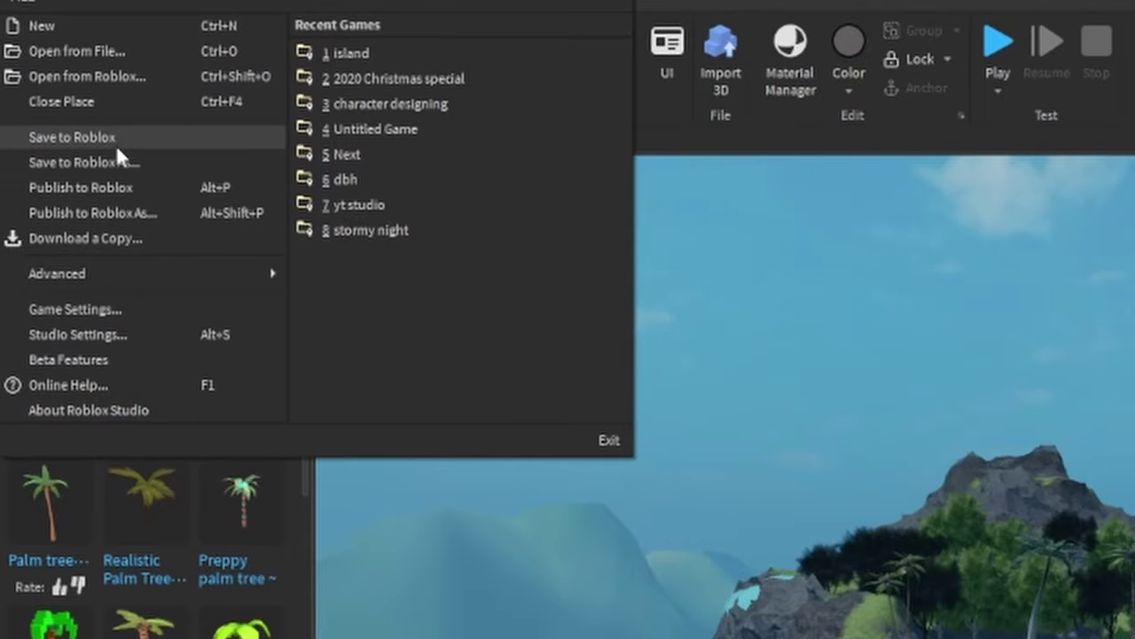
left_click(115, 139)
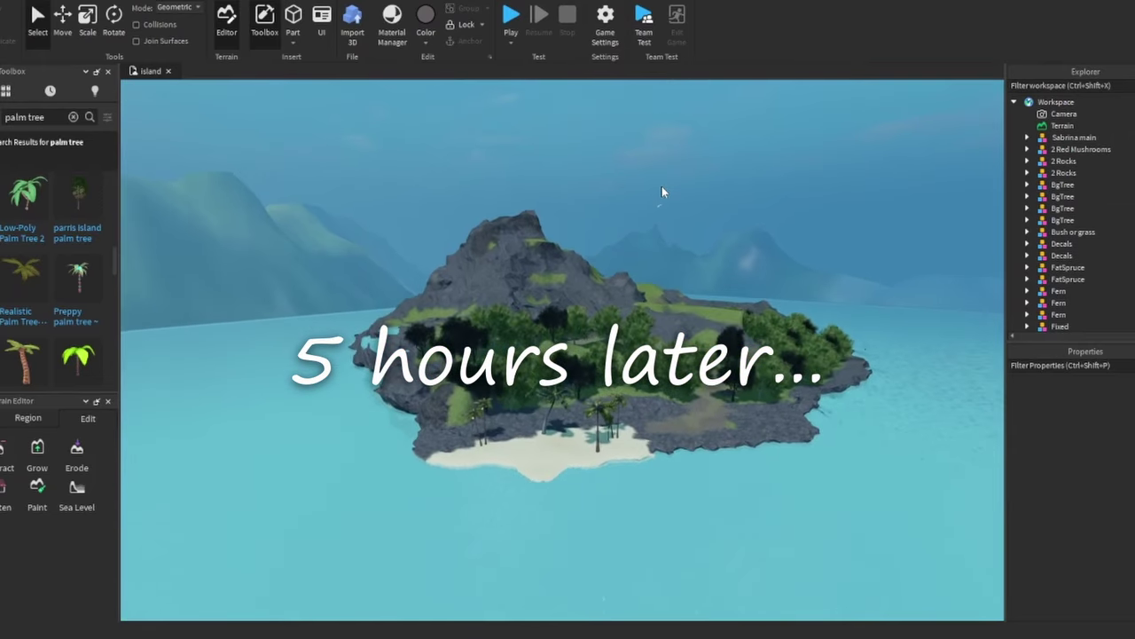